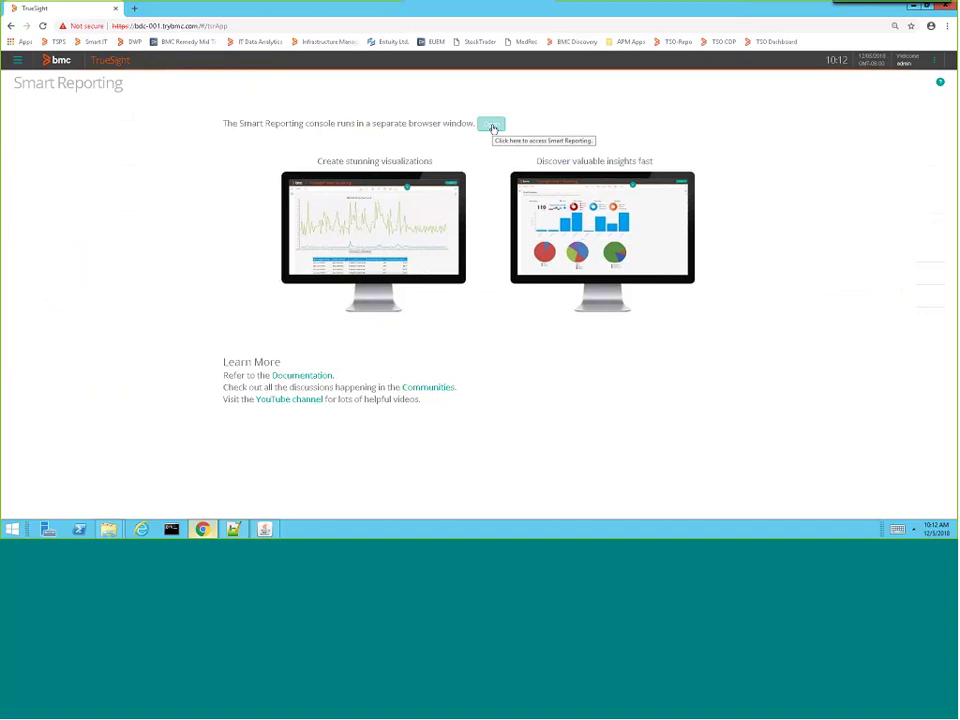
Open the Smart Reporting console and look over the Environment Health dashboard.
click(500, 126)
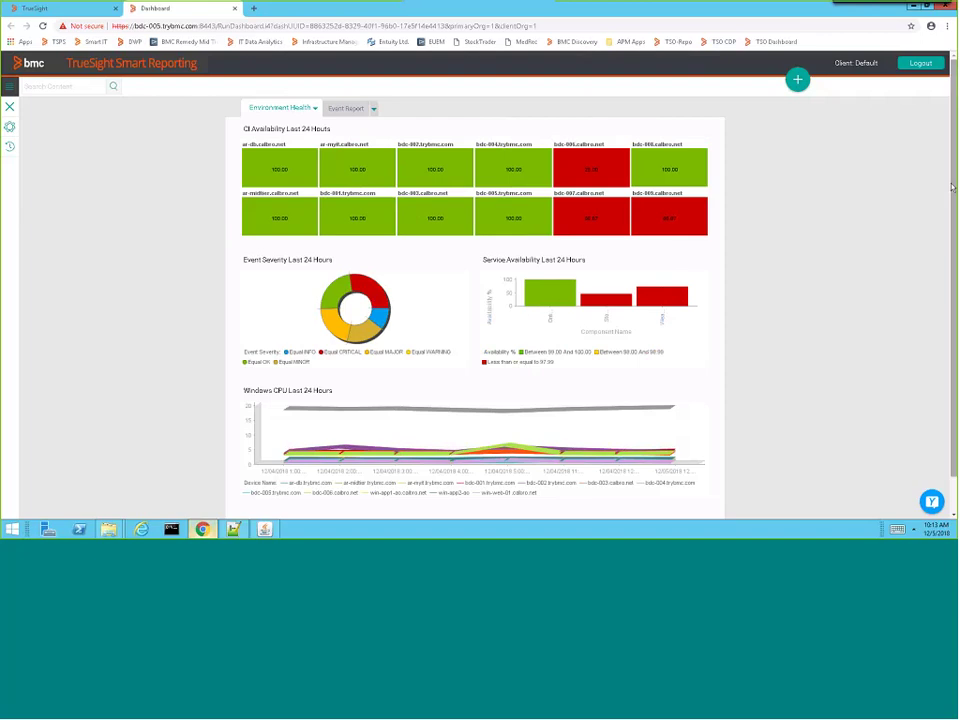
scroll(953, 220, down, 1)
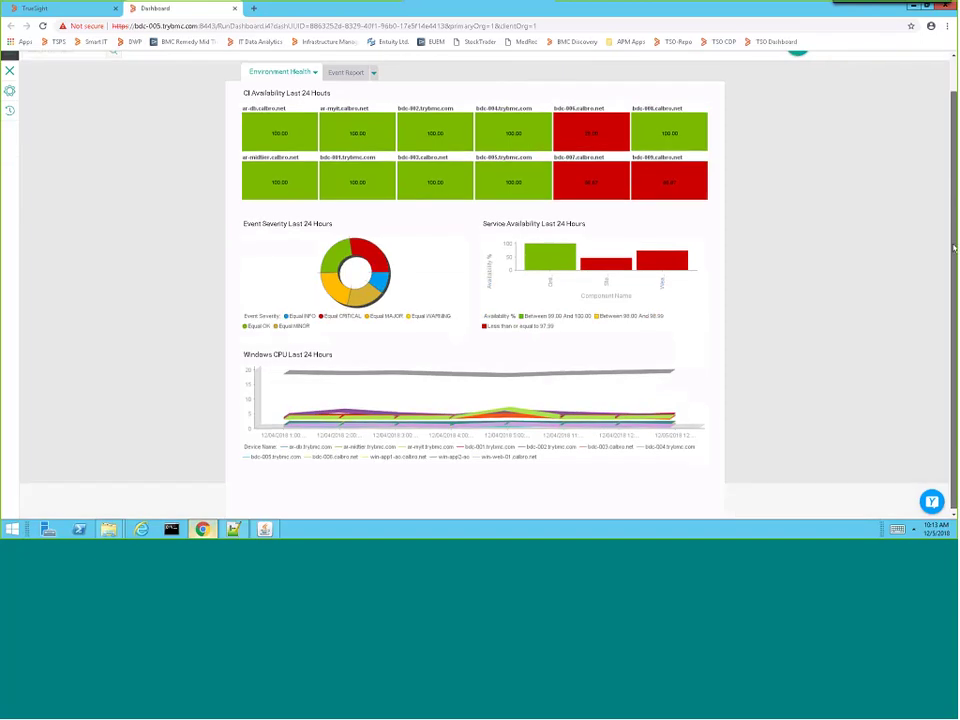
scroll(904, 221, up, 1)
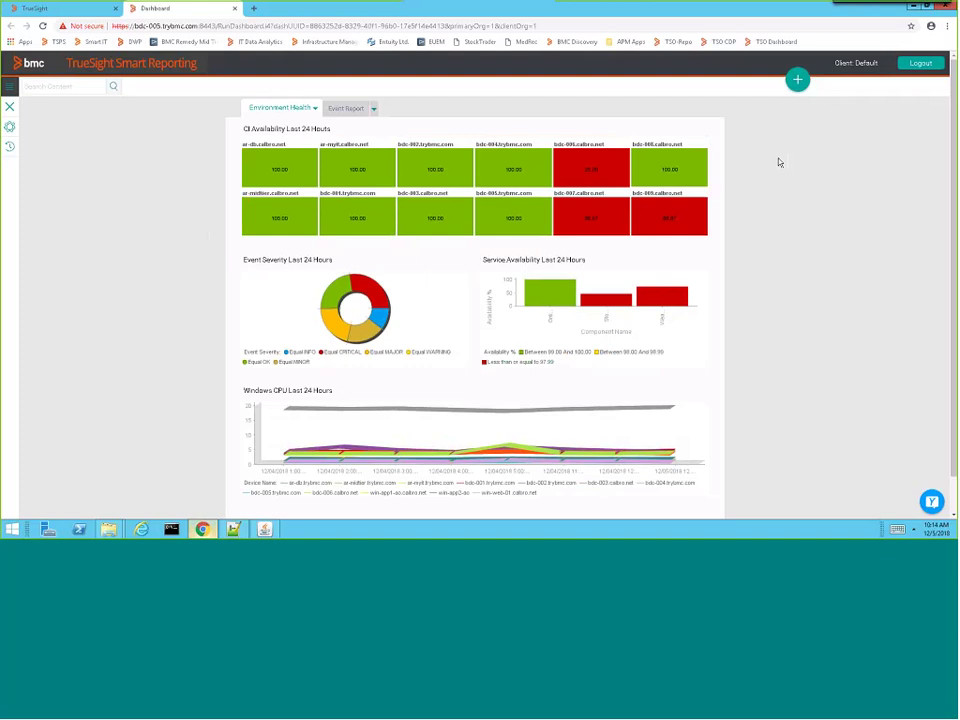
Create a new report based on the Device Metrics & Events view.
click(797, 80)
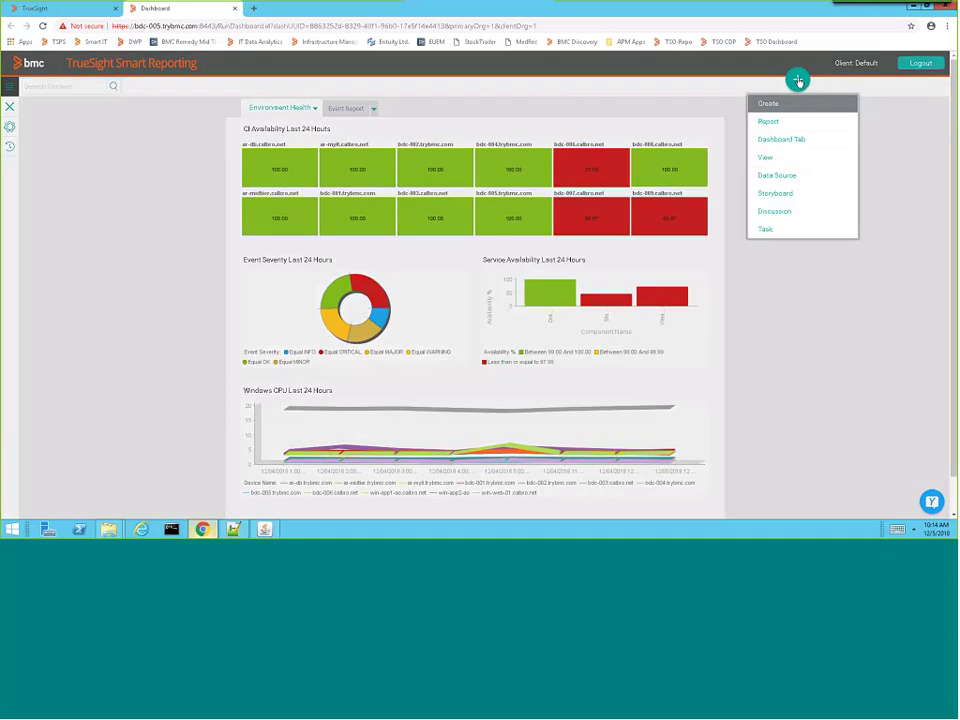
click(771, 124)
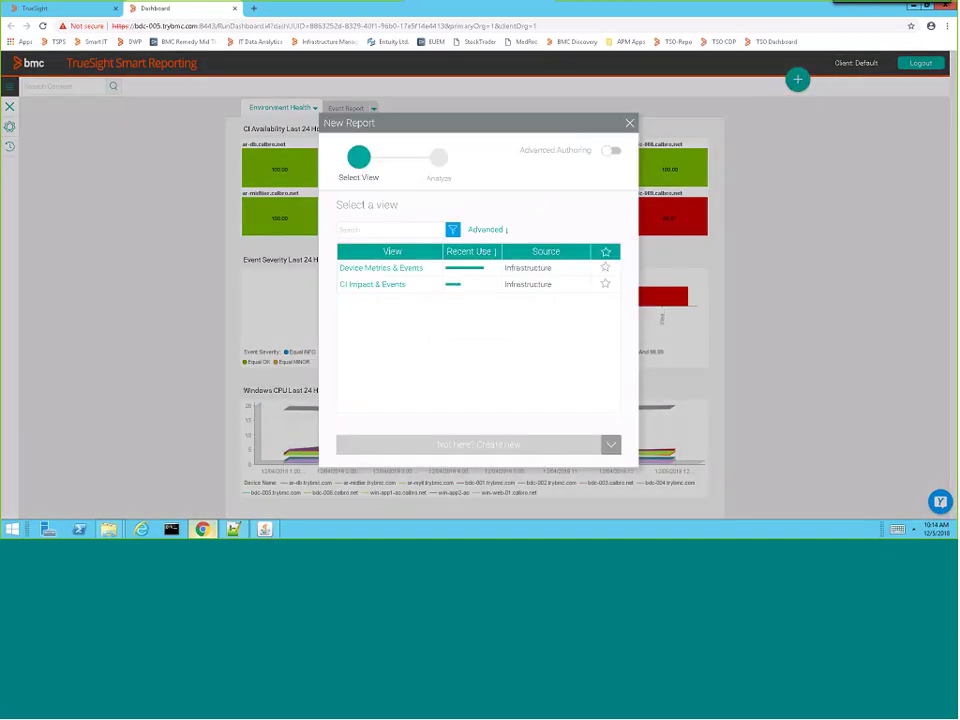
mouse_move(399, 271)
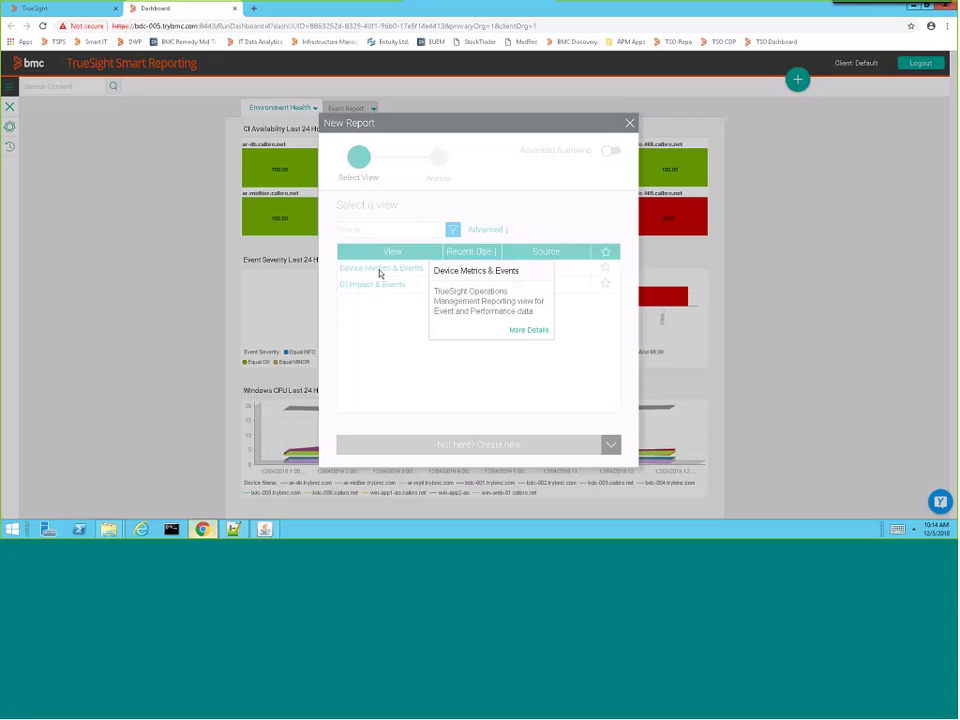
click(381, 274)
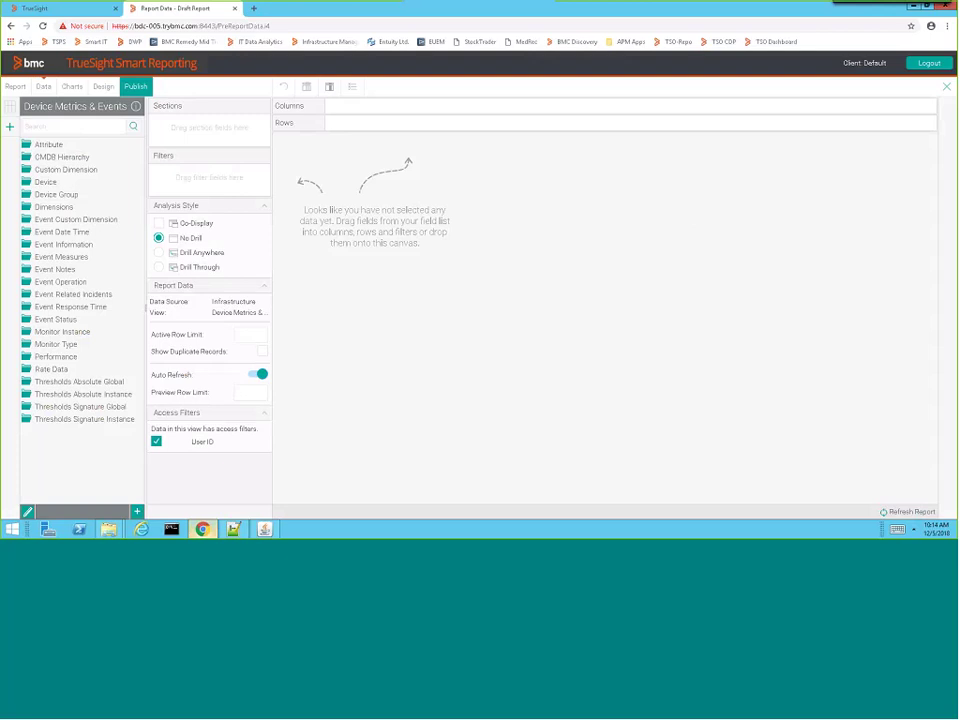
Turn off the User ID access filter for the report data.
click(157, 441)
click(245, 333)
click(382, 329)
Add the Event Host and Event Severity fields from Event Information as report columns.
click(26, 247)
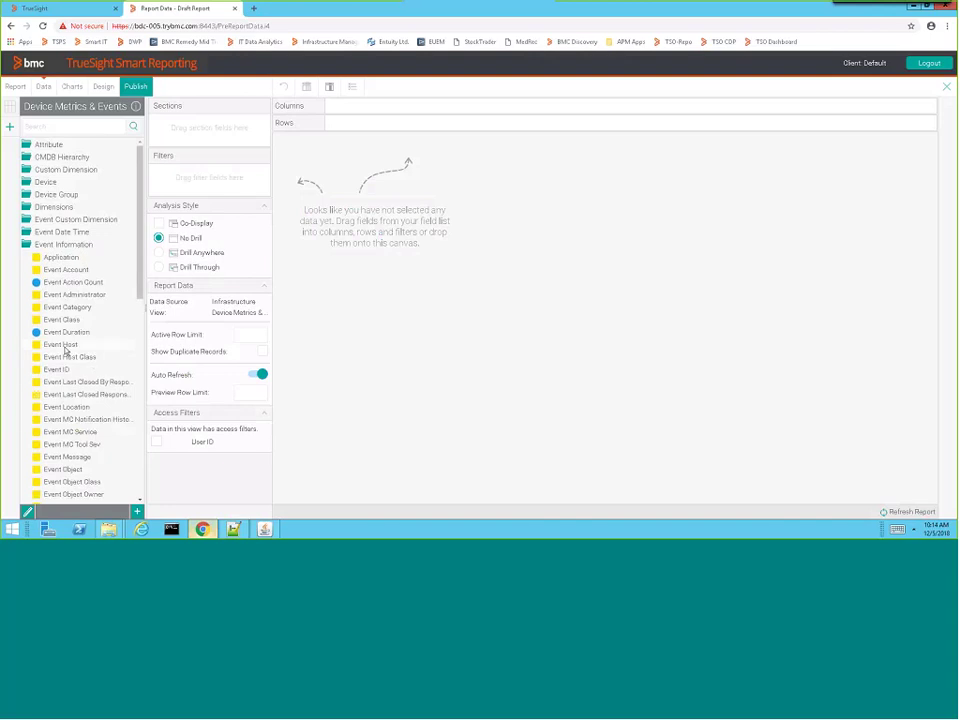
drag(65, 350, 309, 181)
drag(65, 350, 366, 103)
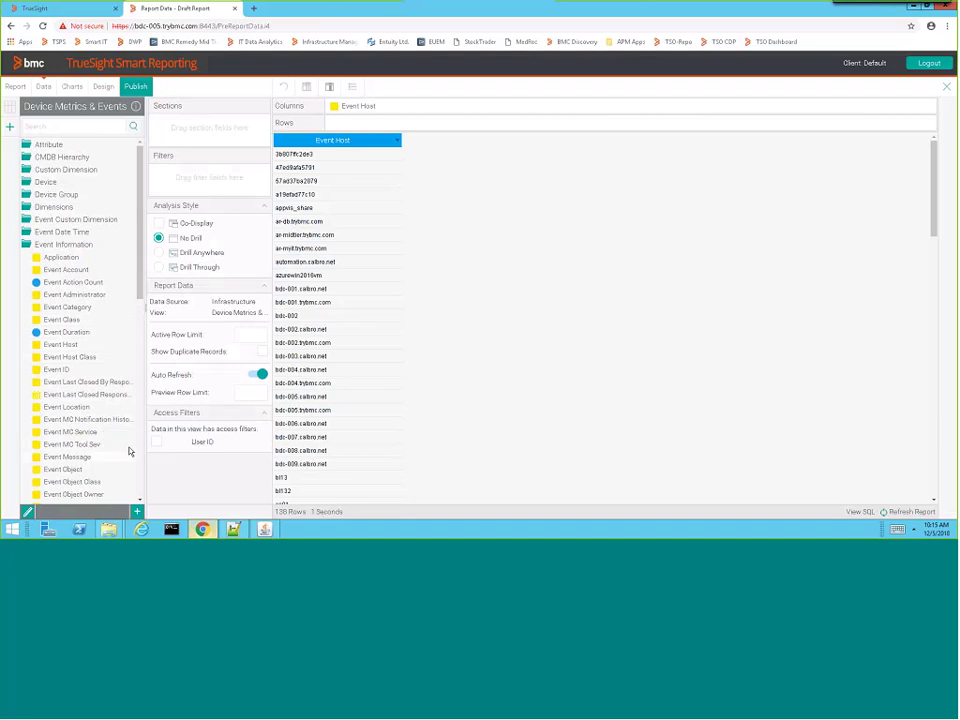
scroll(129, 451, down, 3)
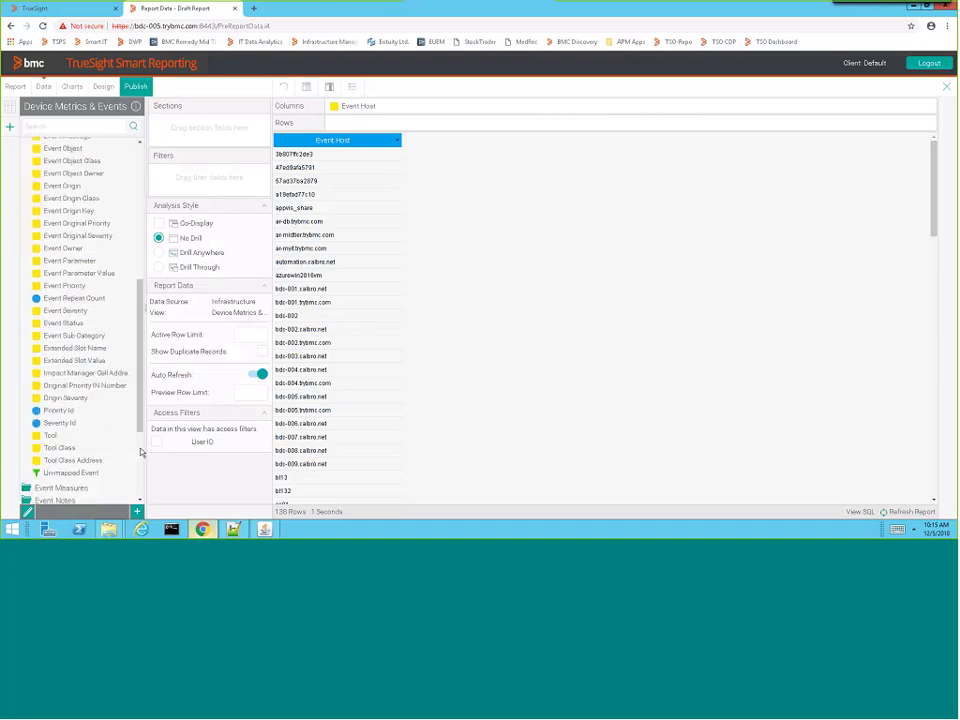
drag(65, 310, 445, 112)
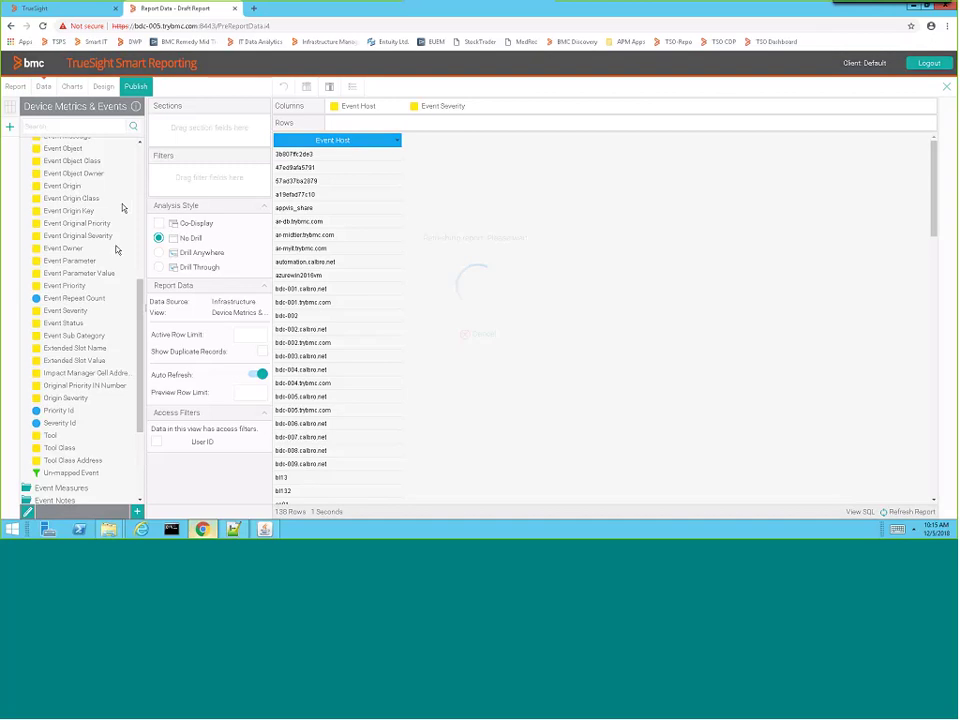
Add Event Message and Event Status as columns after Event Severity.
scroll(100, 231, up, 3)
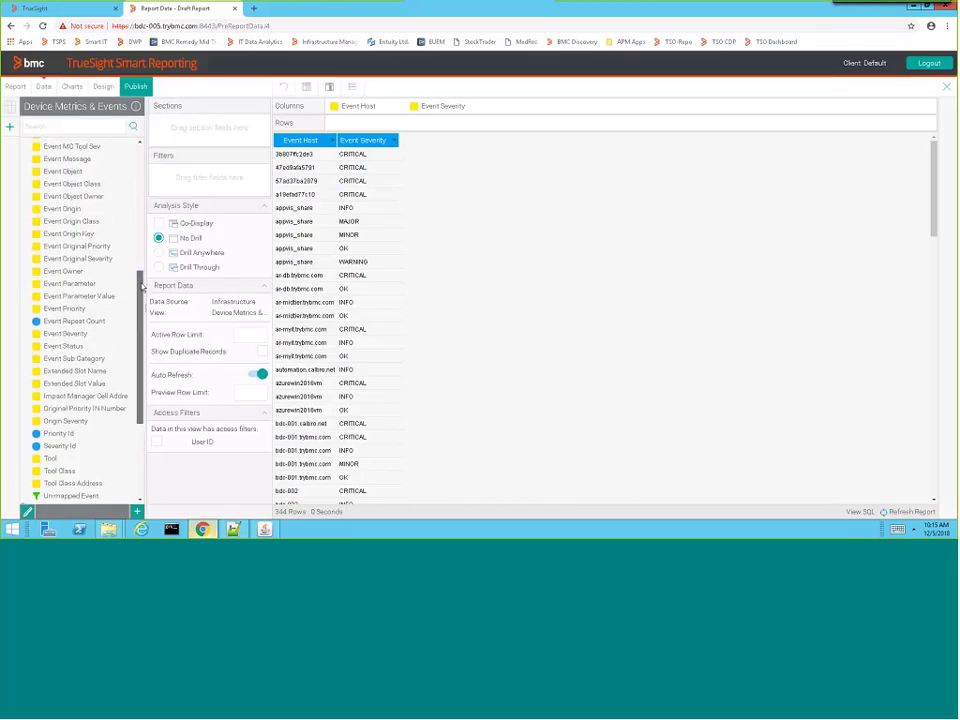
drag(66, 189, 521, 107)
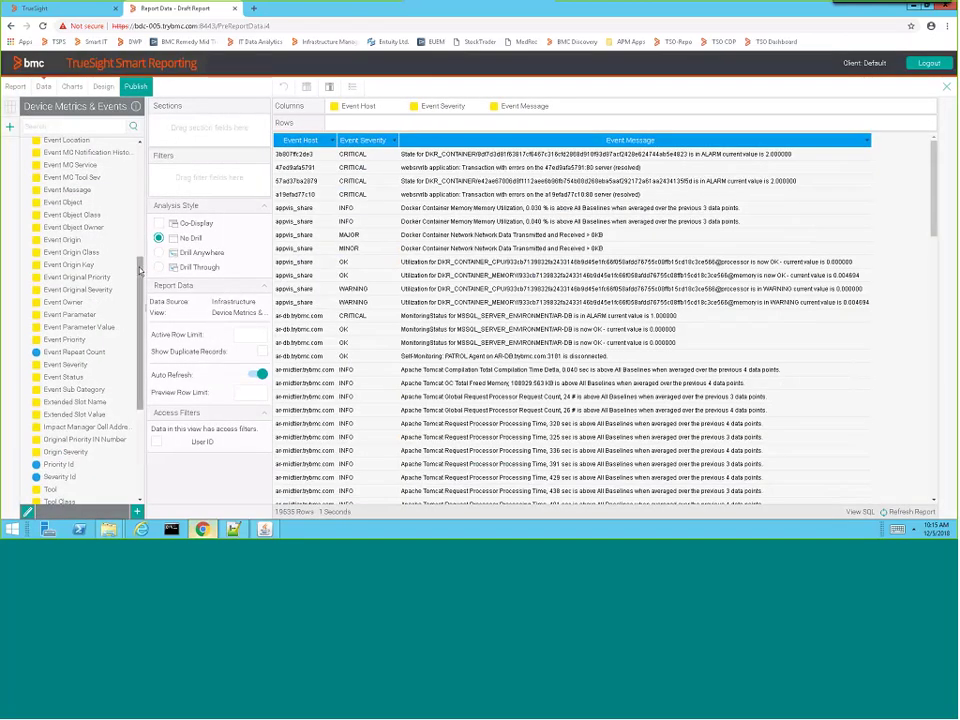
drag(140, 260, 130, 294)
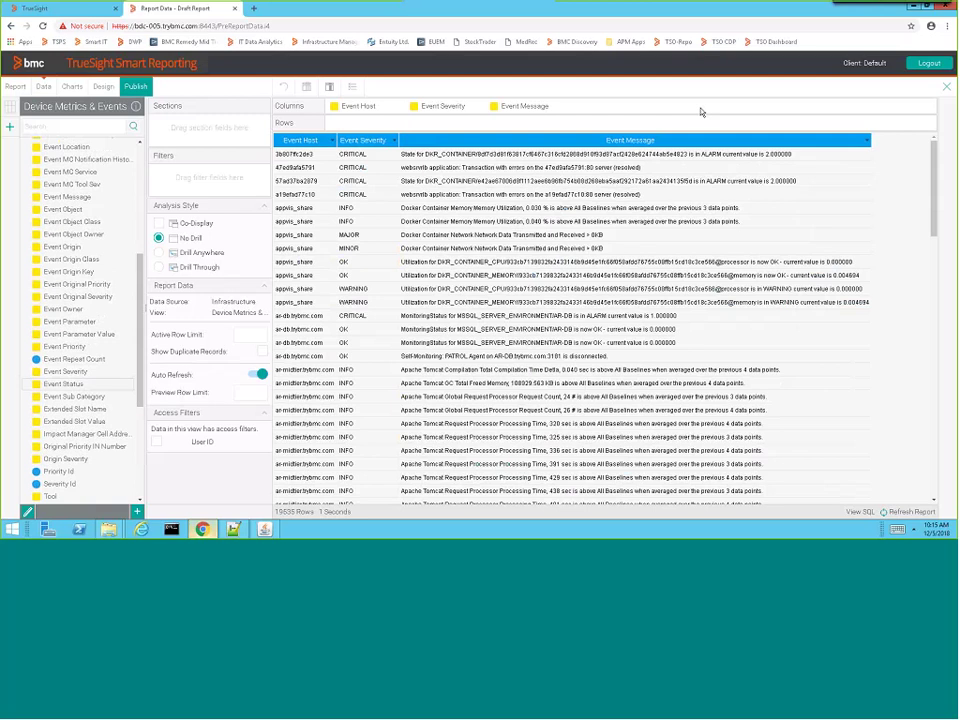
drag(701, 112, 698, 112)
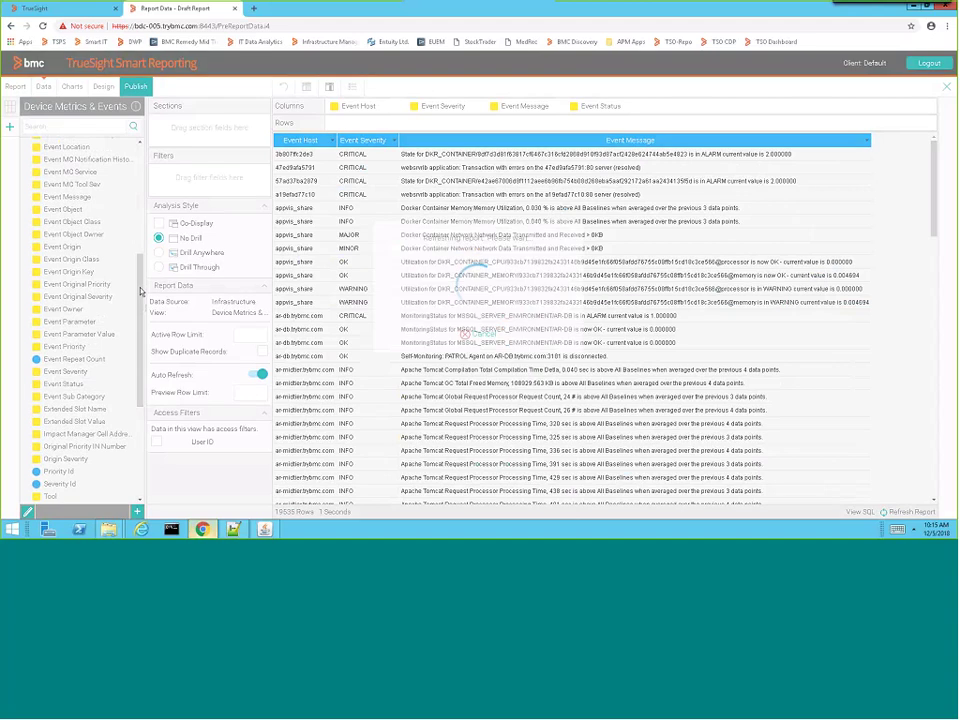
Insert the Event Class field as a column between Event Host and Event Severity.
scroll(133, 250, up, 2)
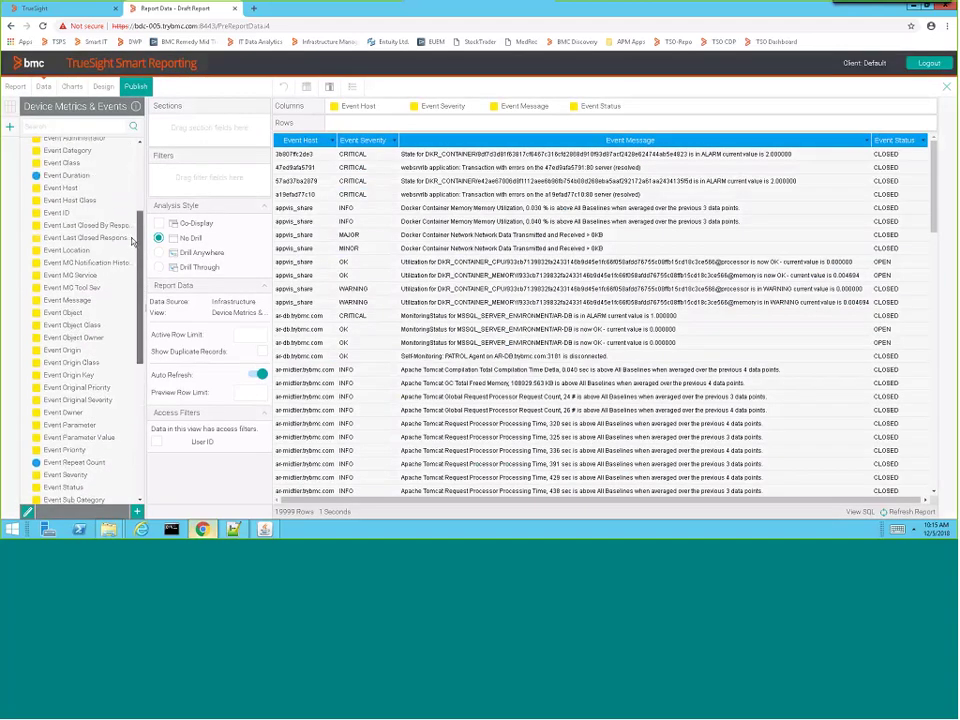
scroll(133, 241, up, 1)
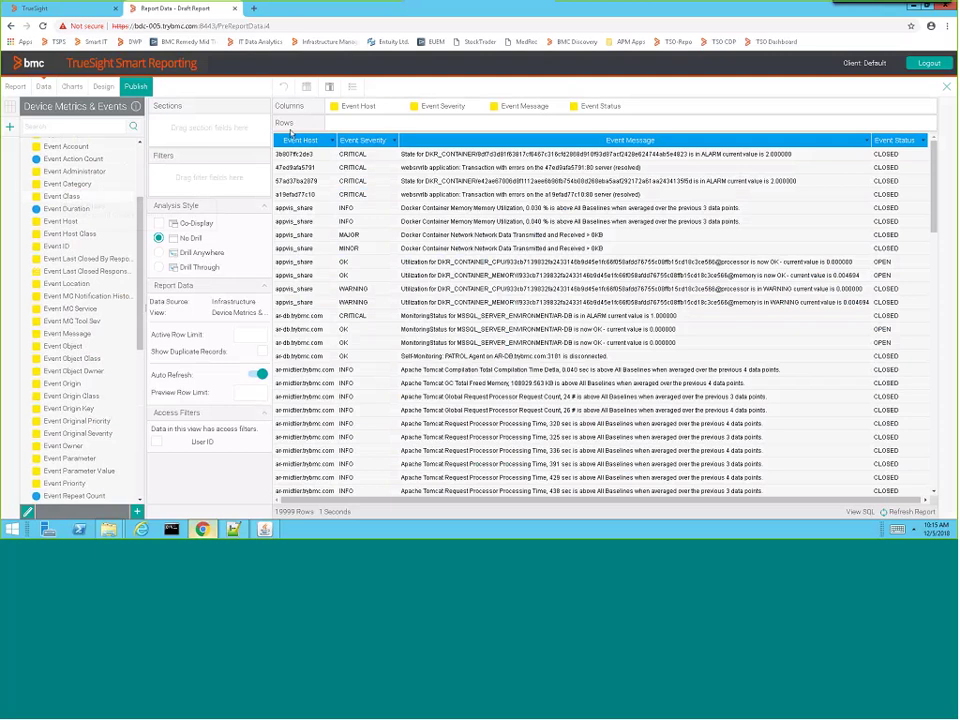
drag(411, 105, 408, 107)
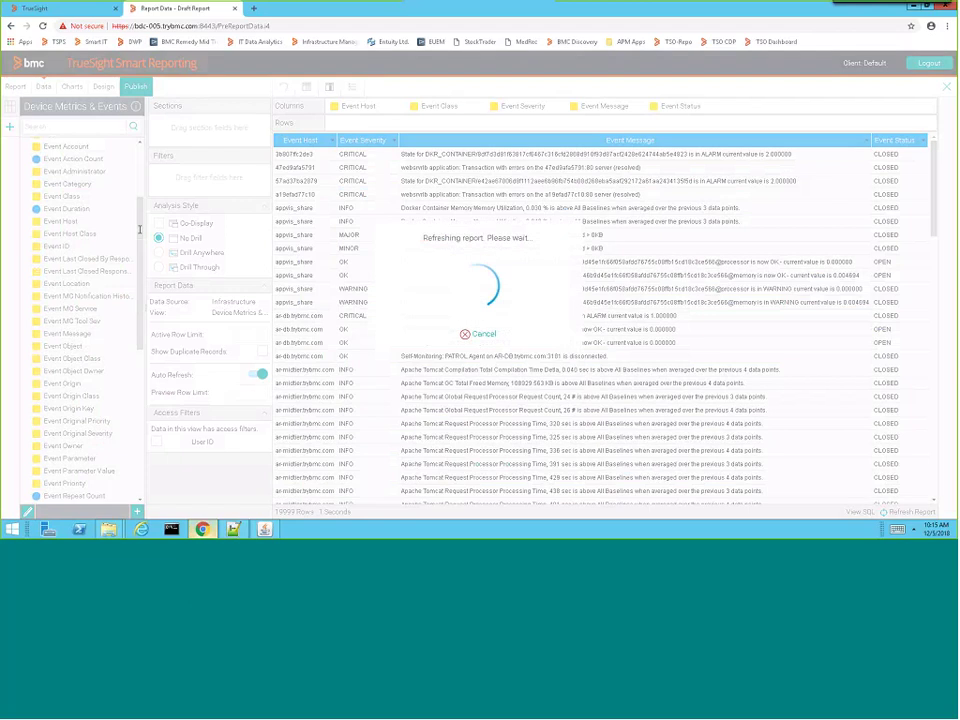
Insert Event Arrival Date from the Event Date Time fields as the report's first column.
drag(139, 231, 140, 204)
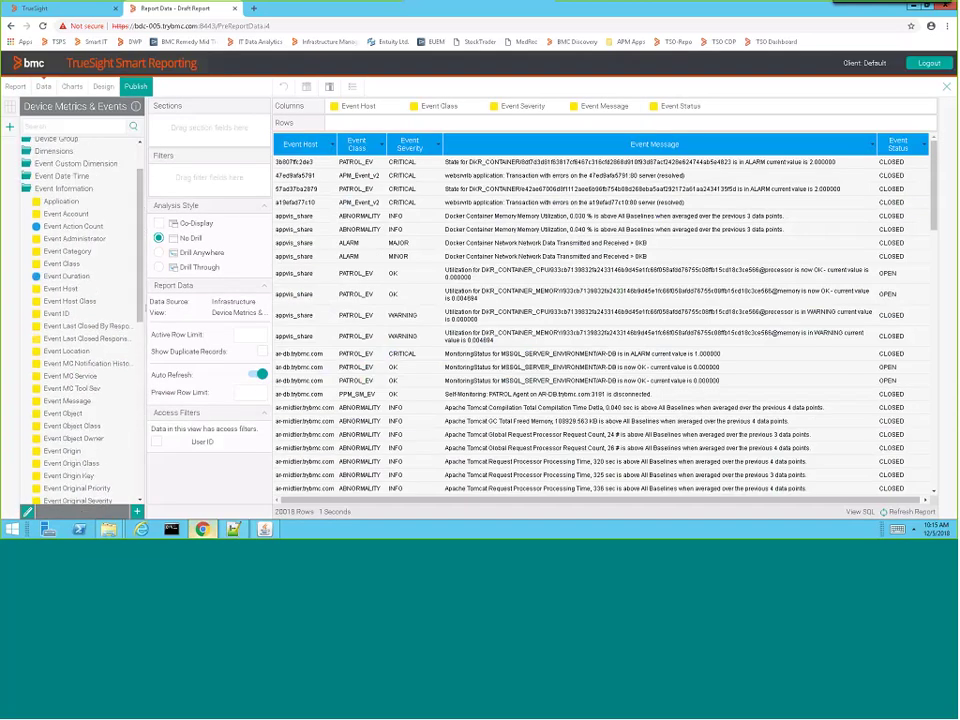
click(27, 175)
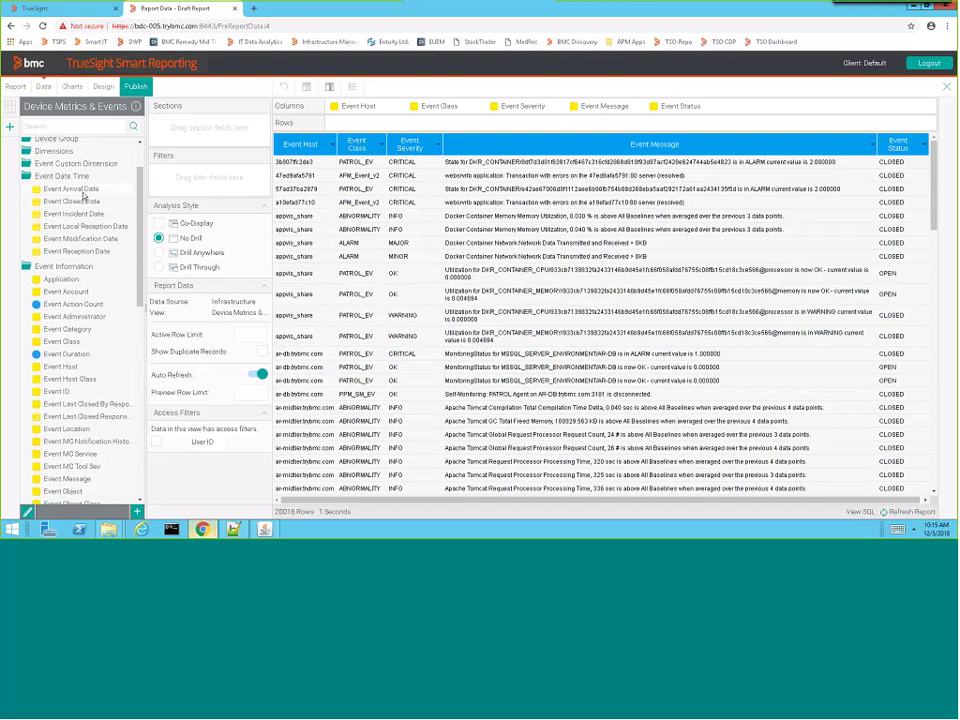
drag(86, 190, 162, 155)
drag(86, 203, 333, 112)
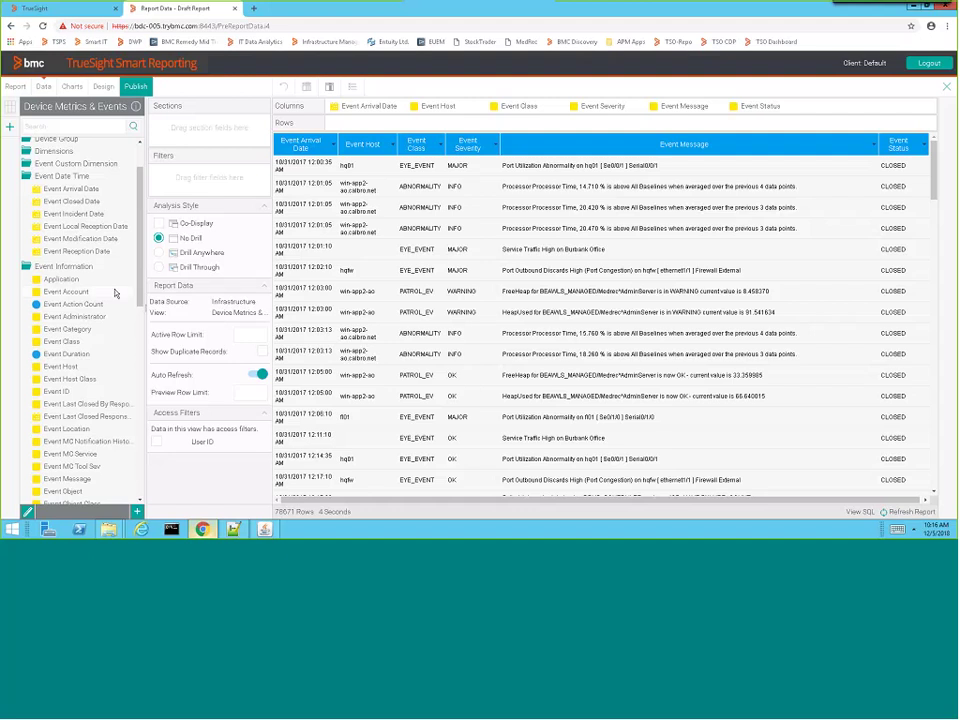
Add the Event Severity field to the report's filters.
scroll(145, 280, down, 2)
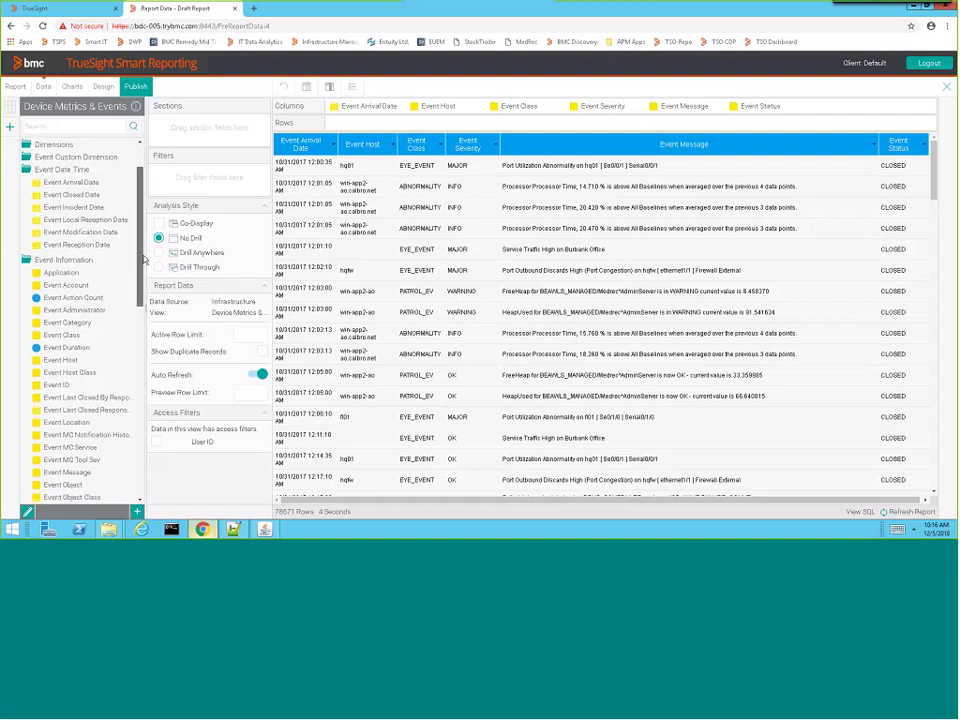
scroll(145, 280, down, 4)
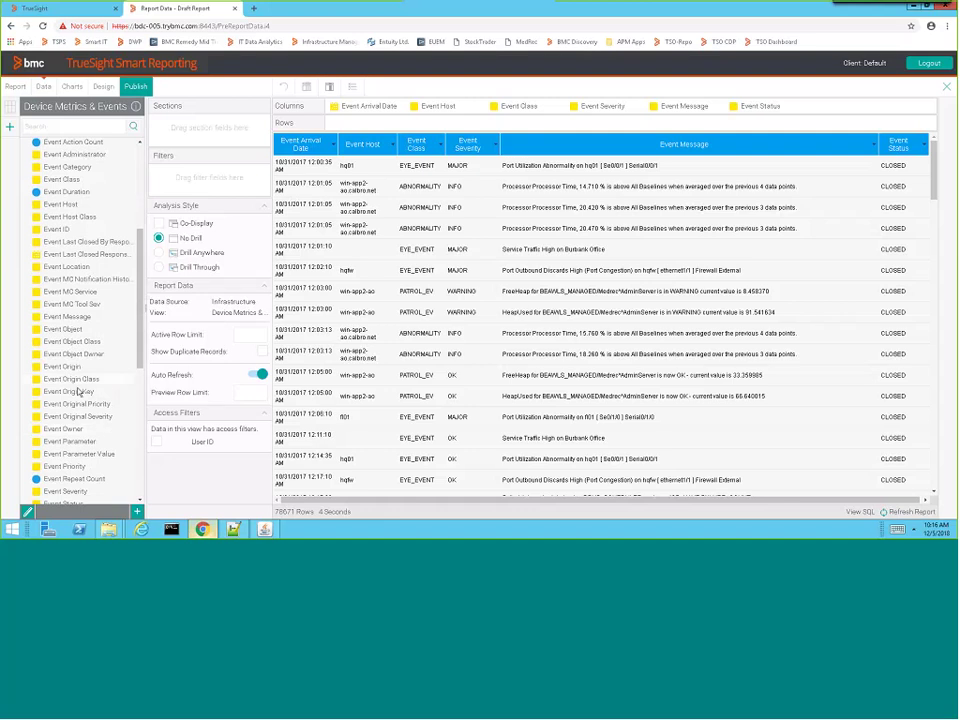
scroll(78, 392, down, 1)
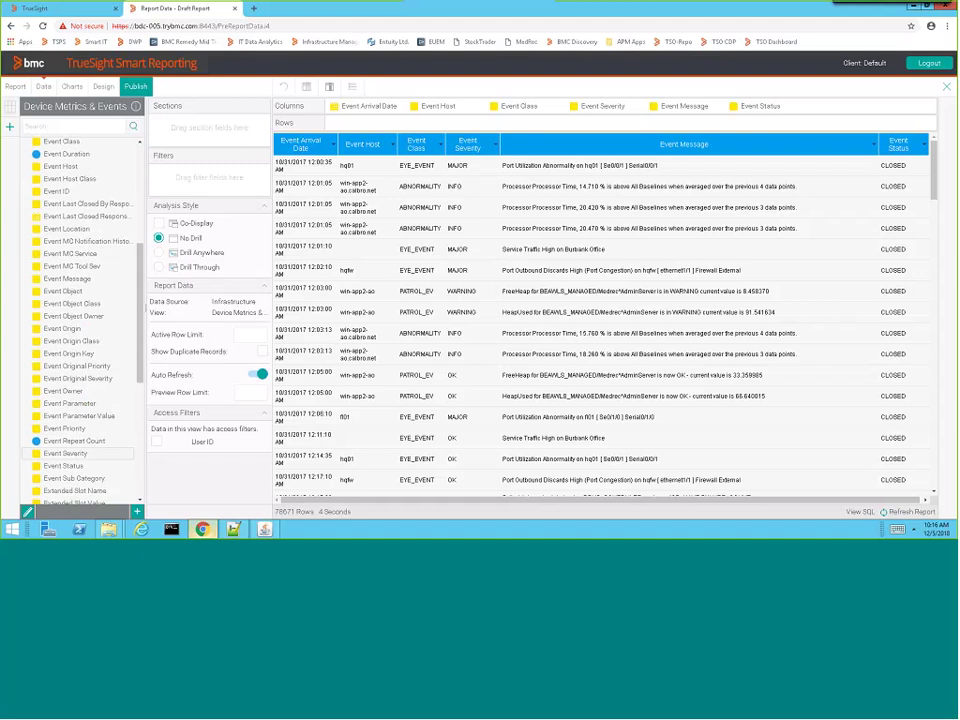
drag(70, 453, 203, 176)
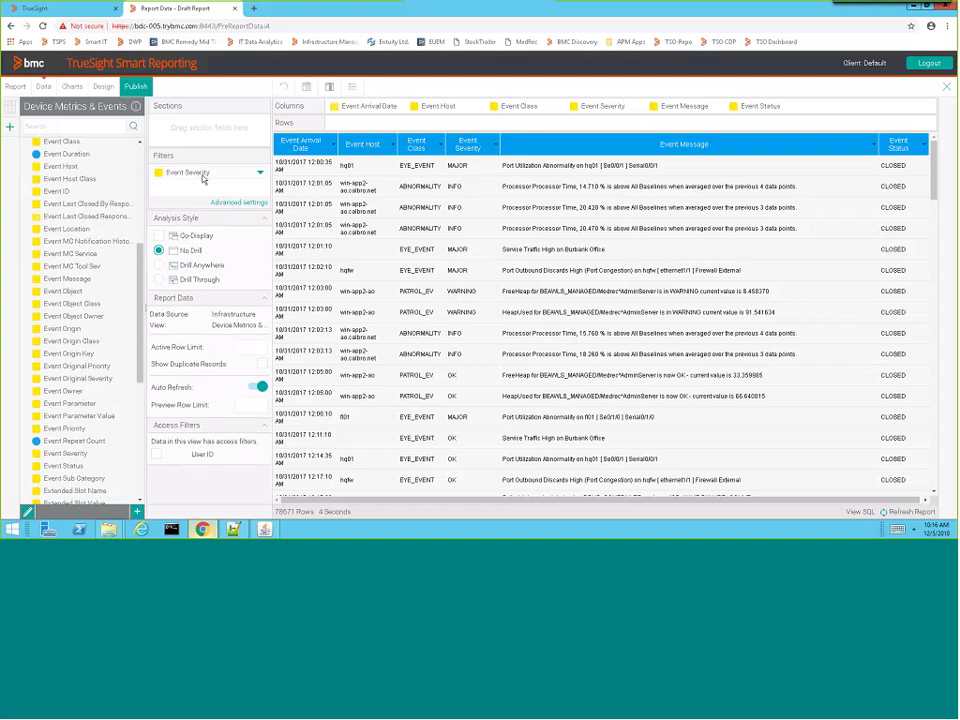
Limit the Event Severity filter to the values CRITICAL, INFO, MAJOR, MINOR and WARNING.
click(259, 175)
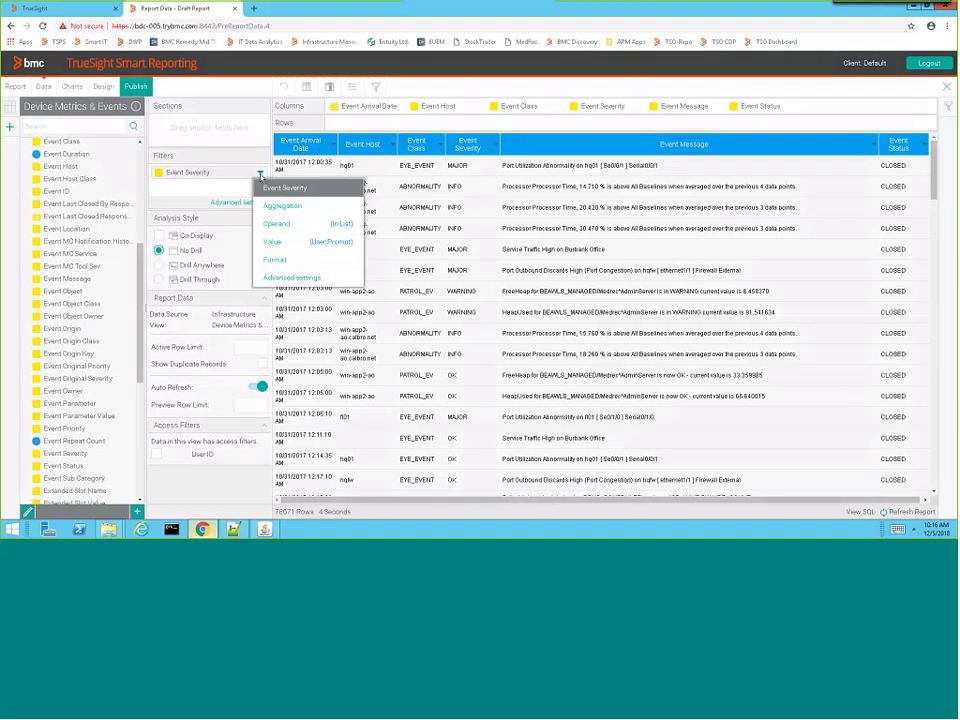
click(326, 243)
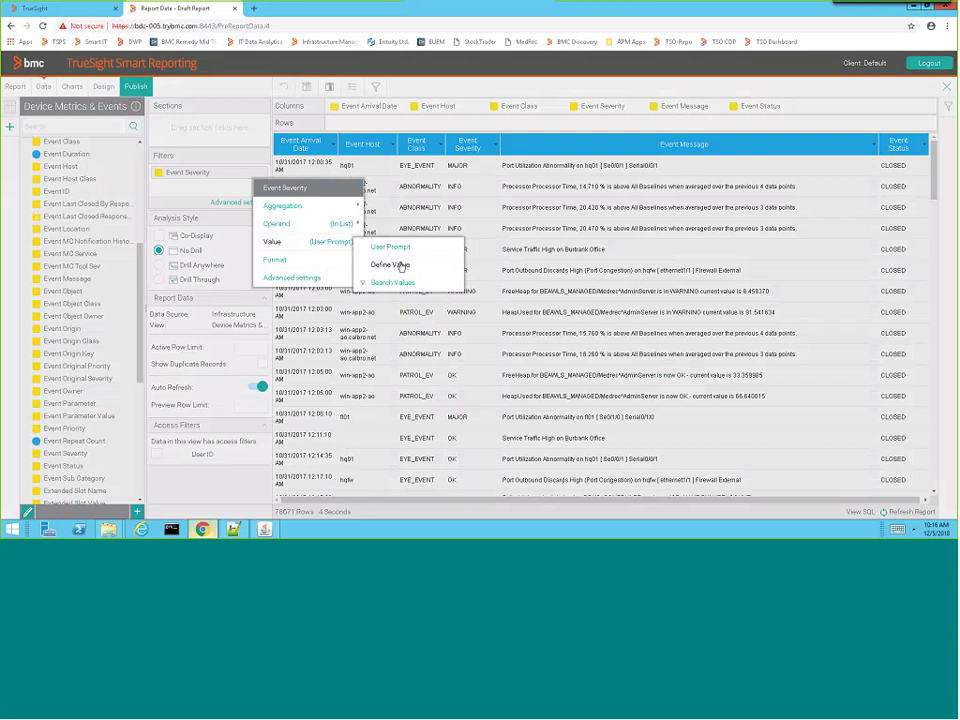
click(401, 284)
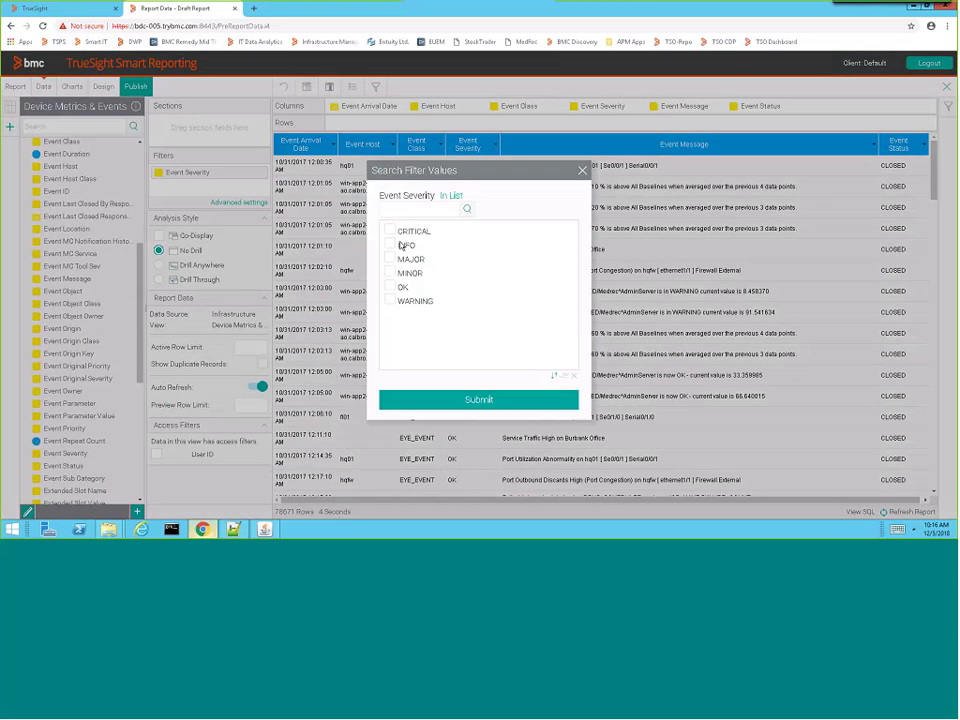
click(390, 231)
click(390, 245)
click(390, 259)
click(390, 273)
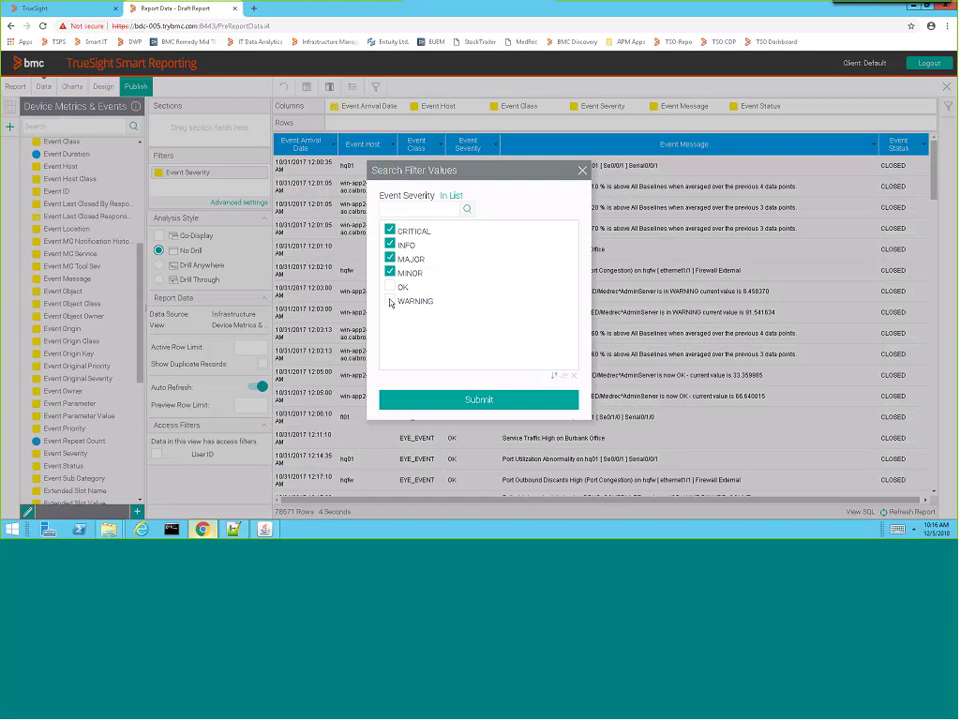
click(459, 400)
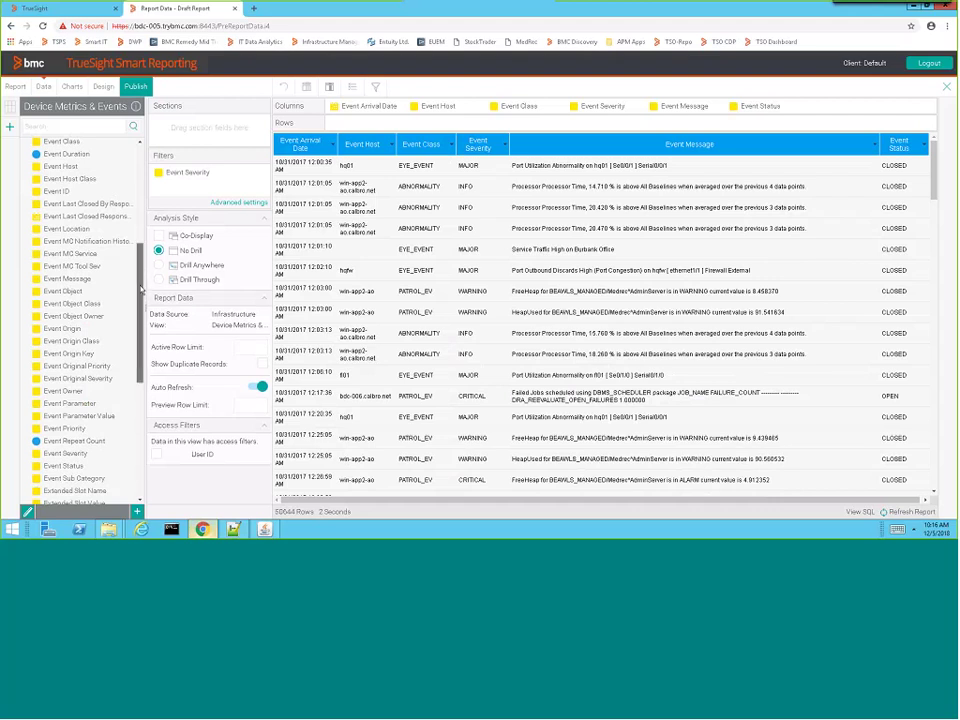
Add Event Host and a second Event Severity field to the report's filters.
drag(144, 284, 182, 189)
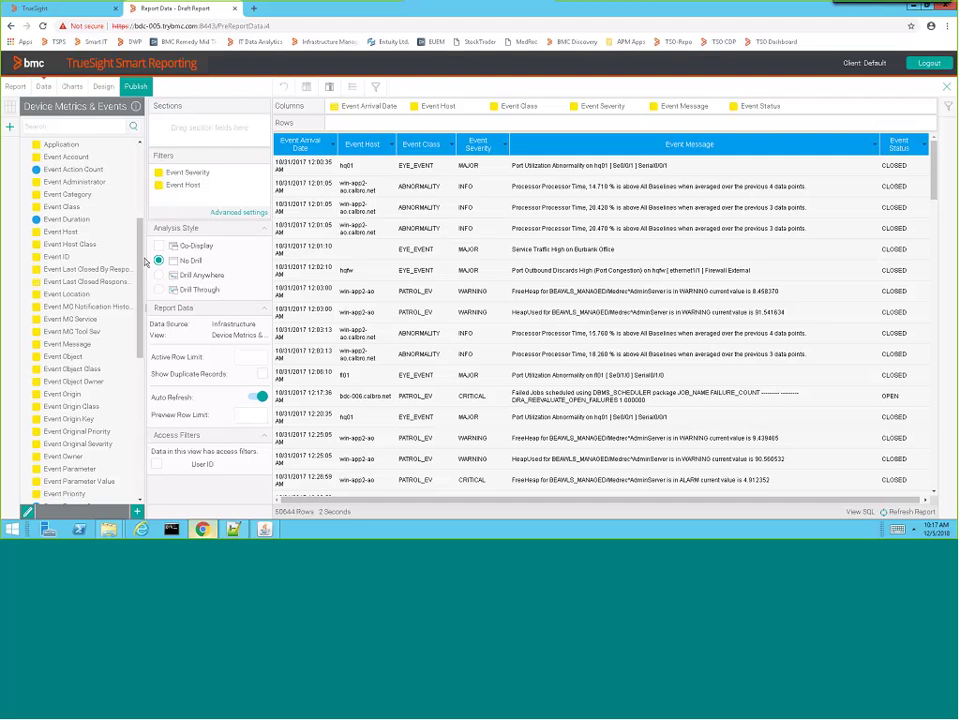
drag(140, 260, 130, 335)
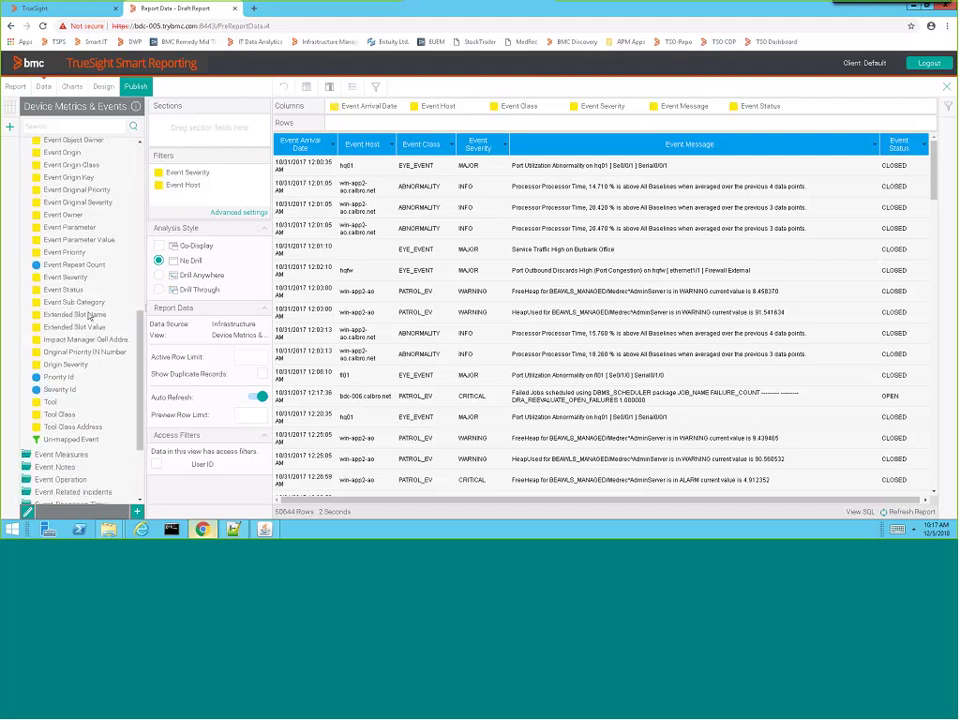
click(62, 281)
drag(62, 277, 200, 196)
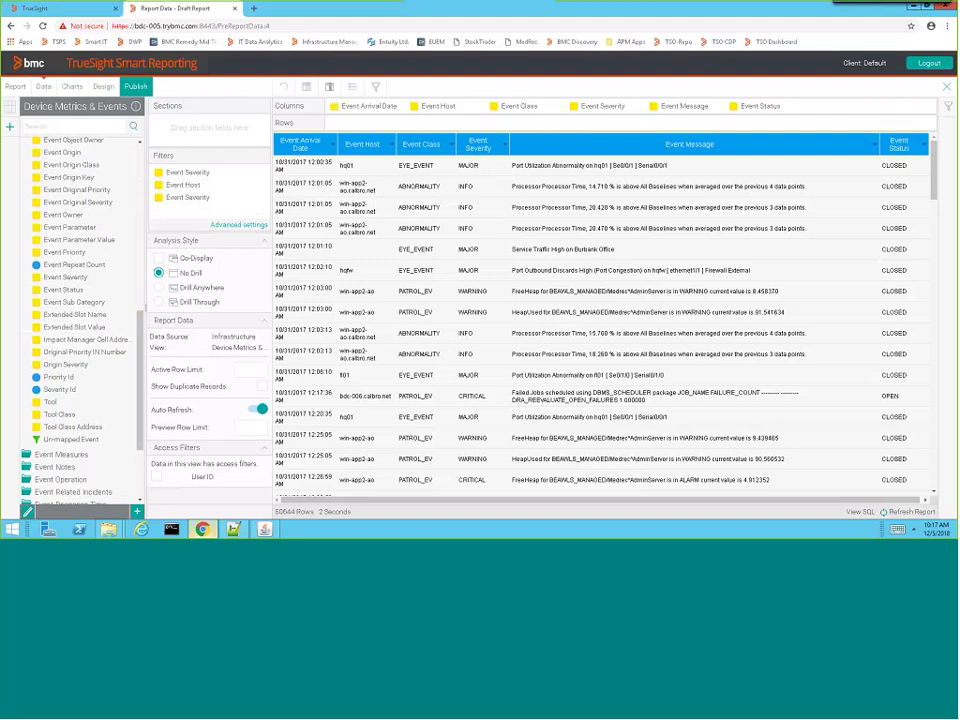
Open the conditional formatting settings for the Event Severity column.
click(639, 108)
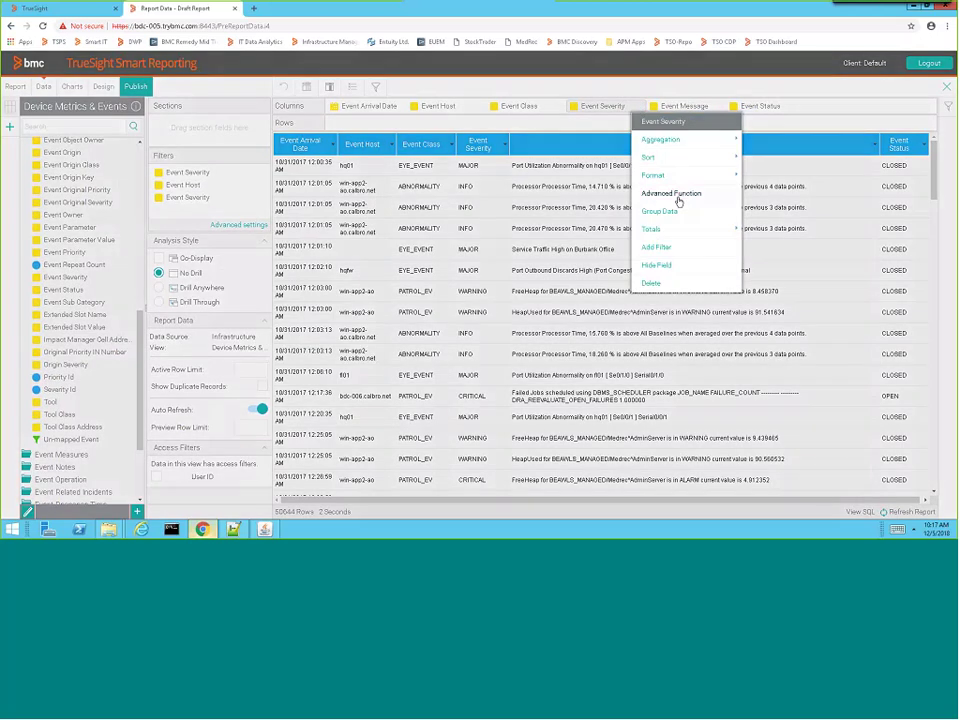
drag(671, 196, 686, 178)
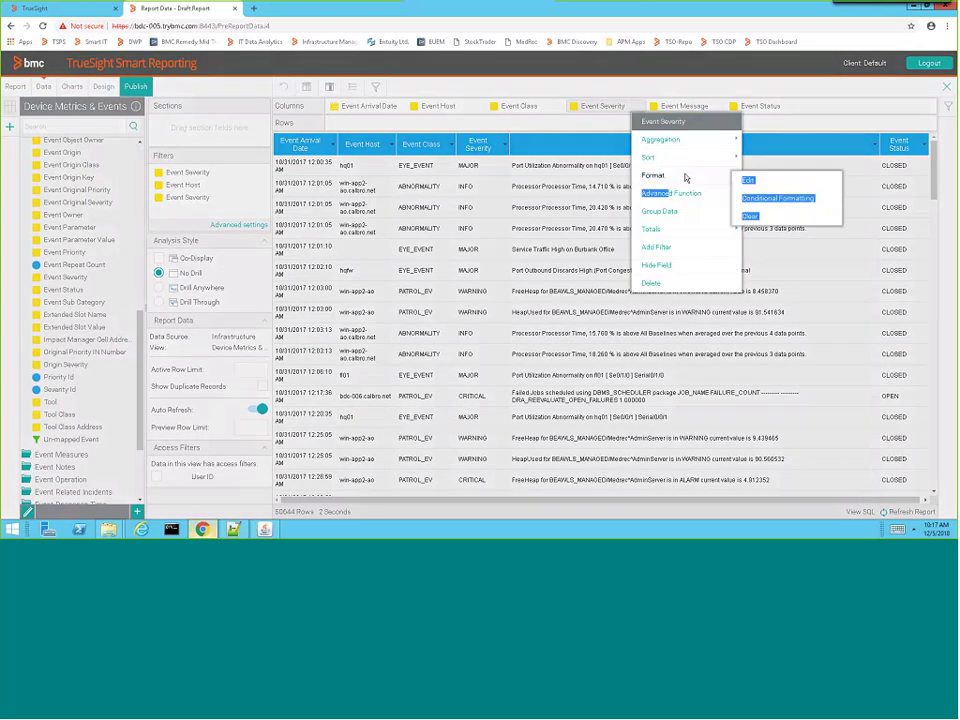
click(641, 110)
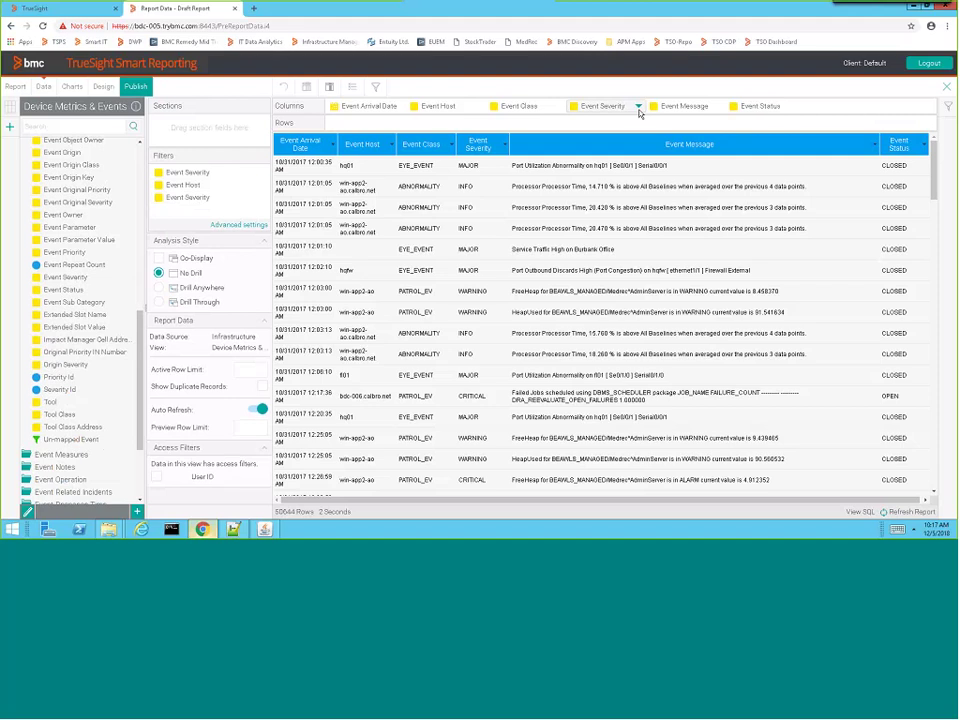
click(638, 107)
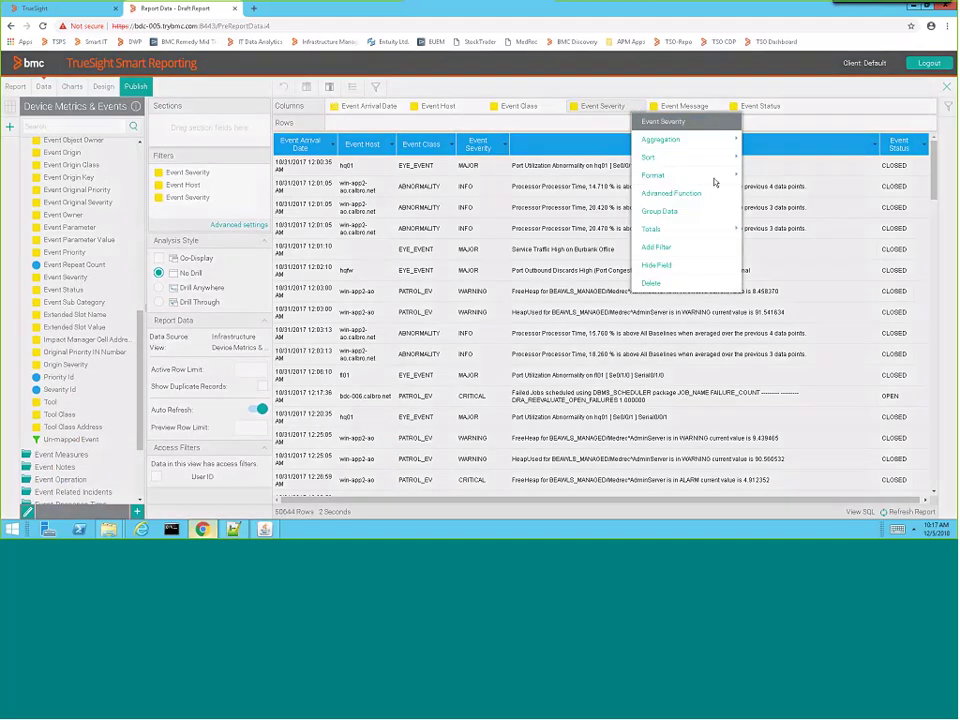
mouse_move(714, 178)
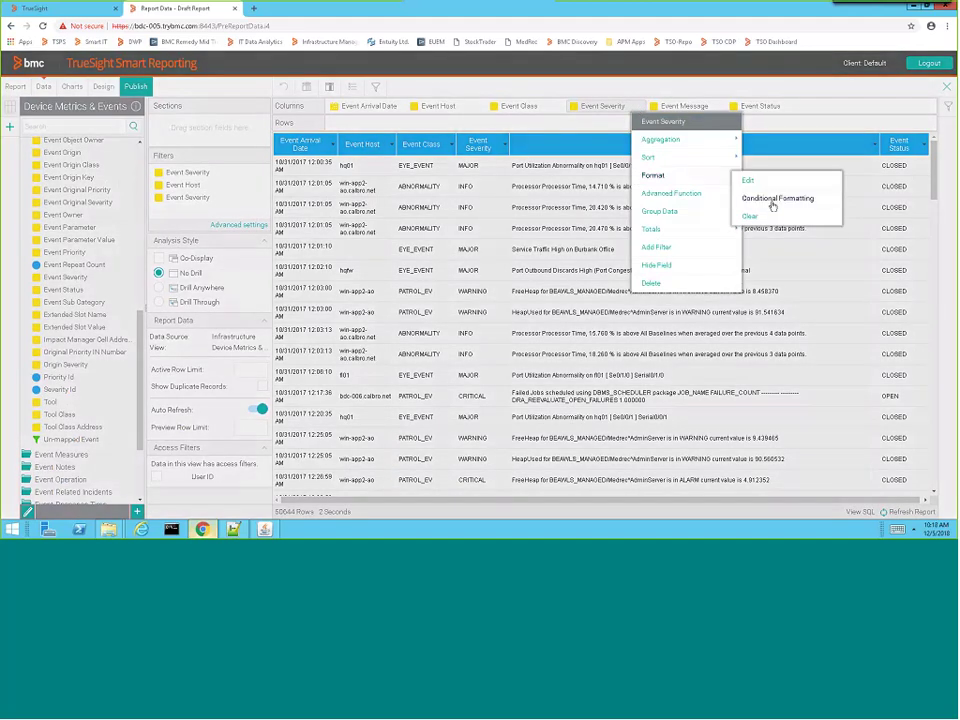
click(775, 199)
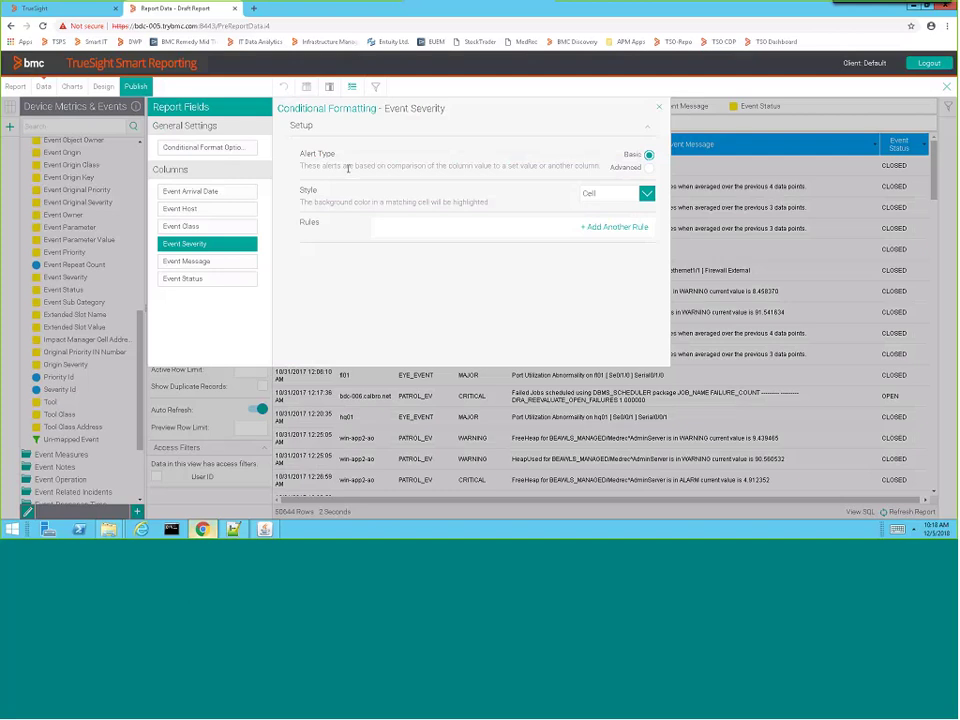
click(216, 150)
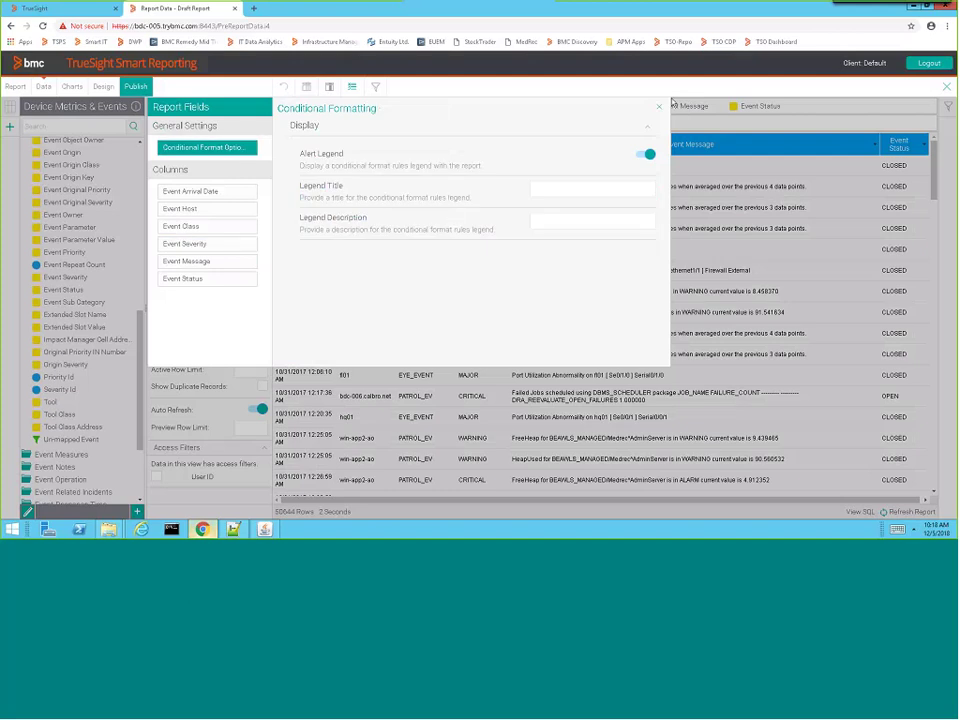
click(198, 245)
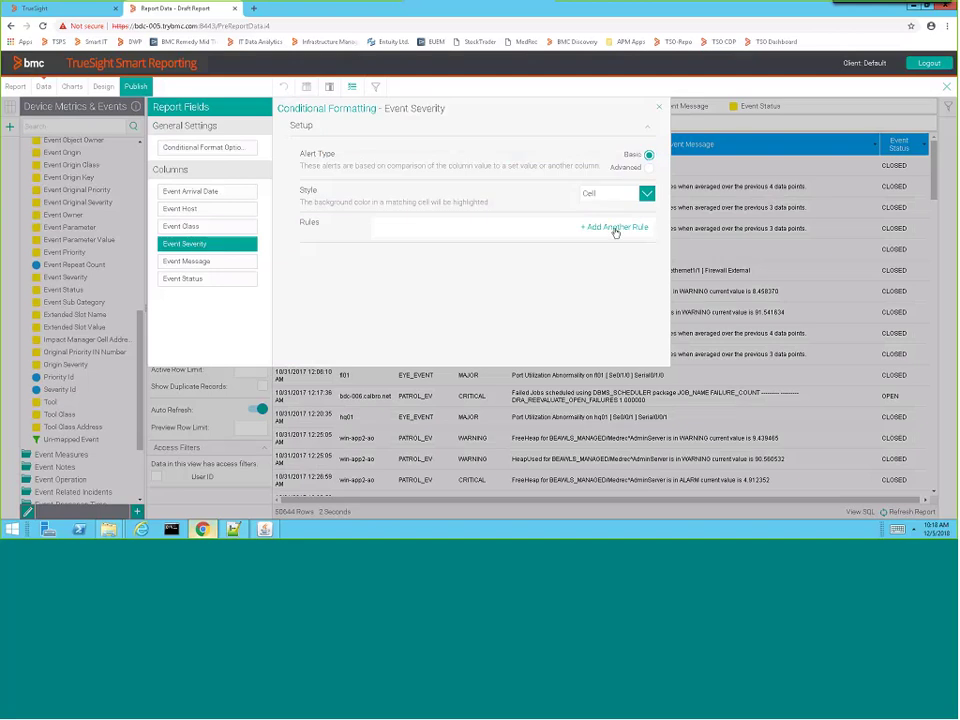
Create a cell rule for Event Severity equal to CRITICAL with a red background.
click(616, 229)
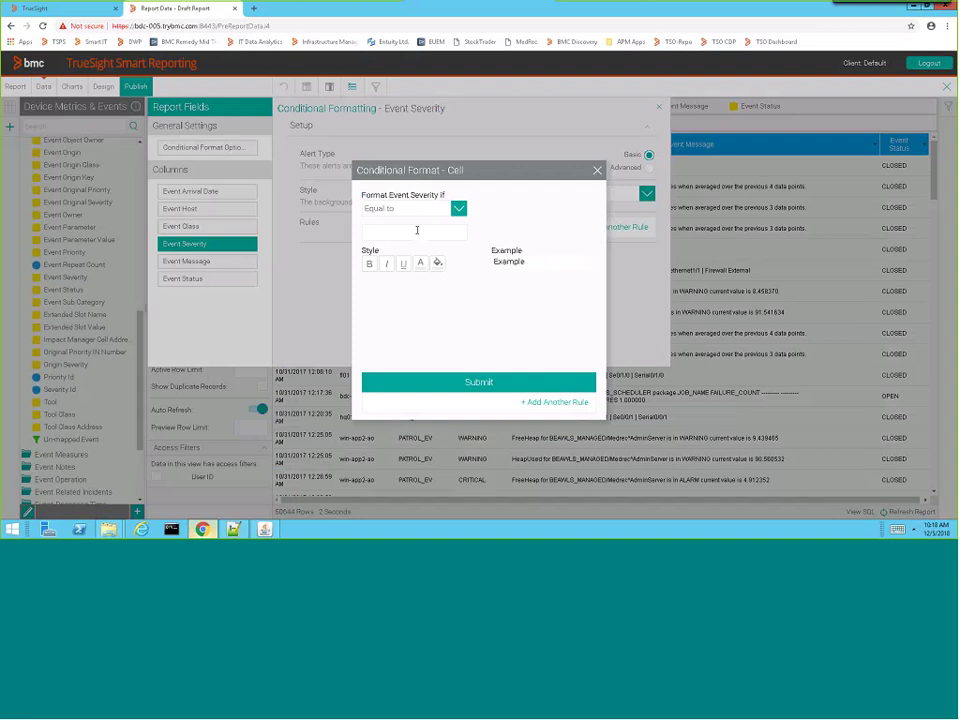
click(417, 230)
text(CRITICAL)
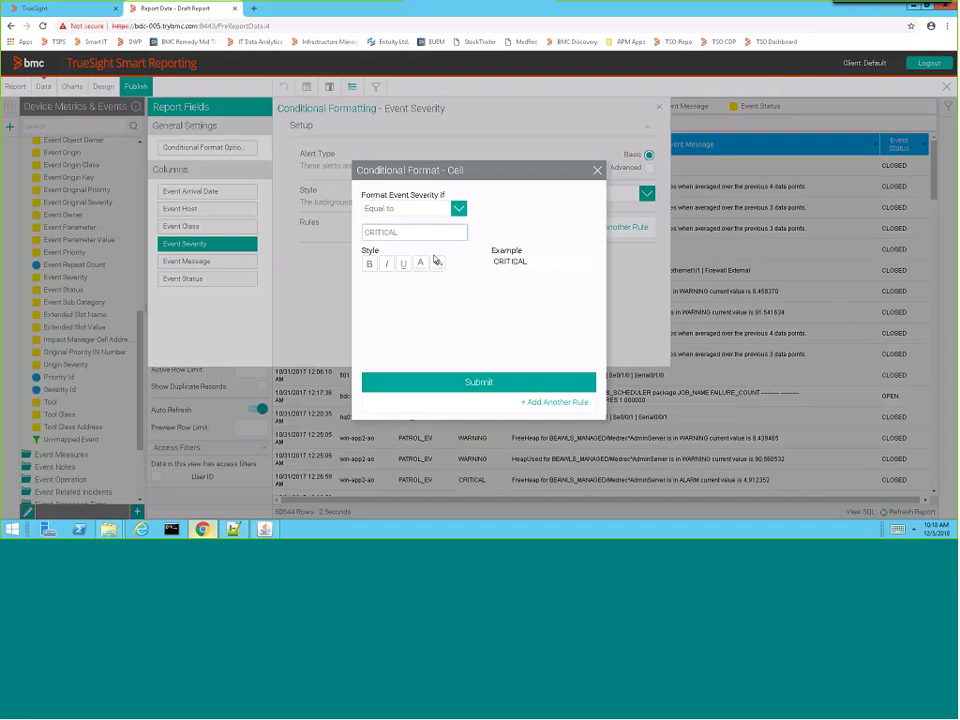
click(439, 264)
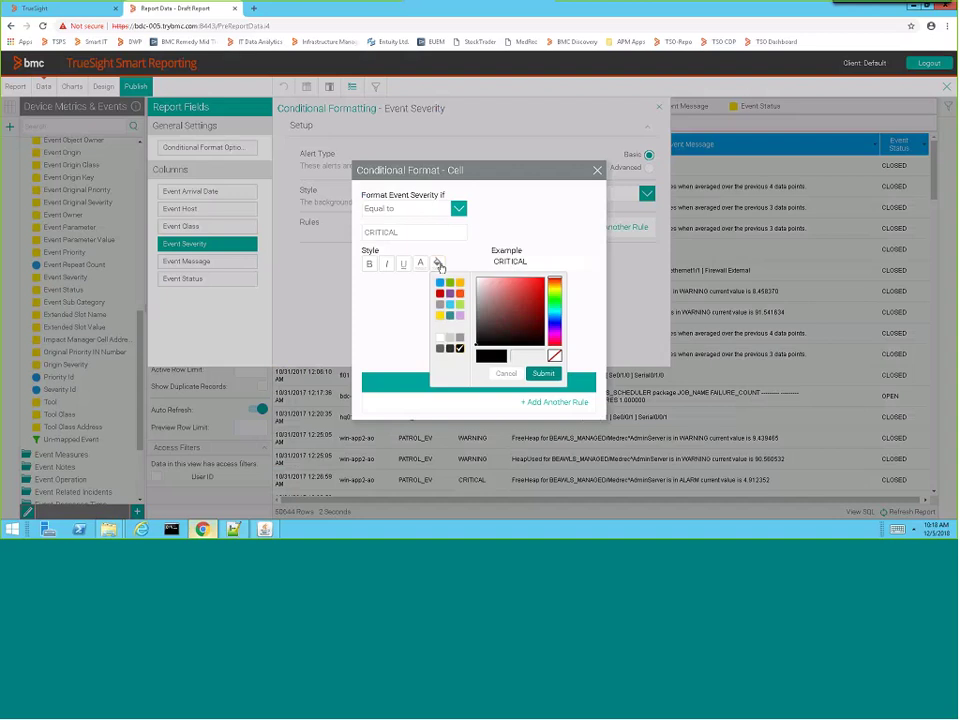
click(440, 295)
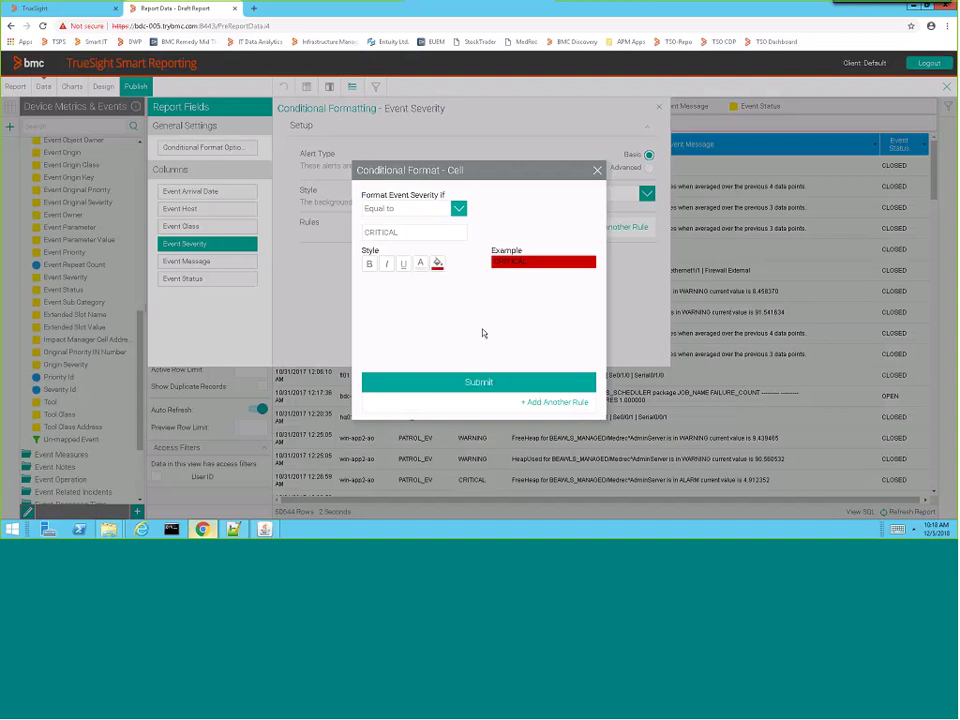
Add another cell rule for Event Severity equal to INFO with a blue background and apply the formatting to the report.
click(527, 401)
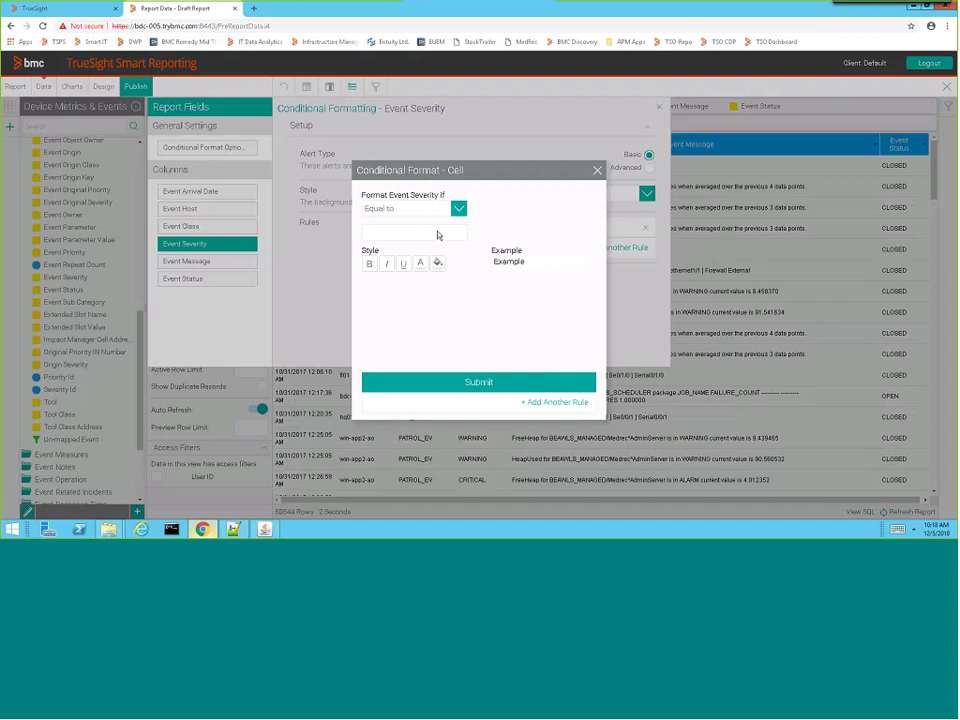
text(INFO)
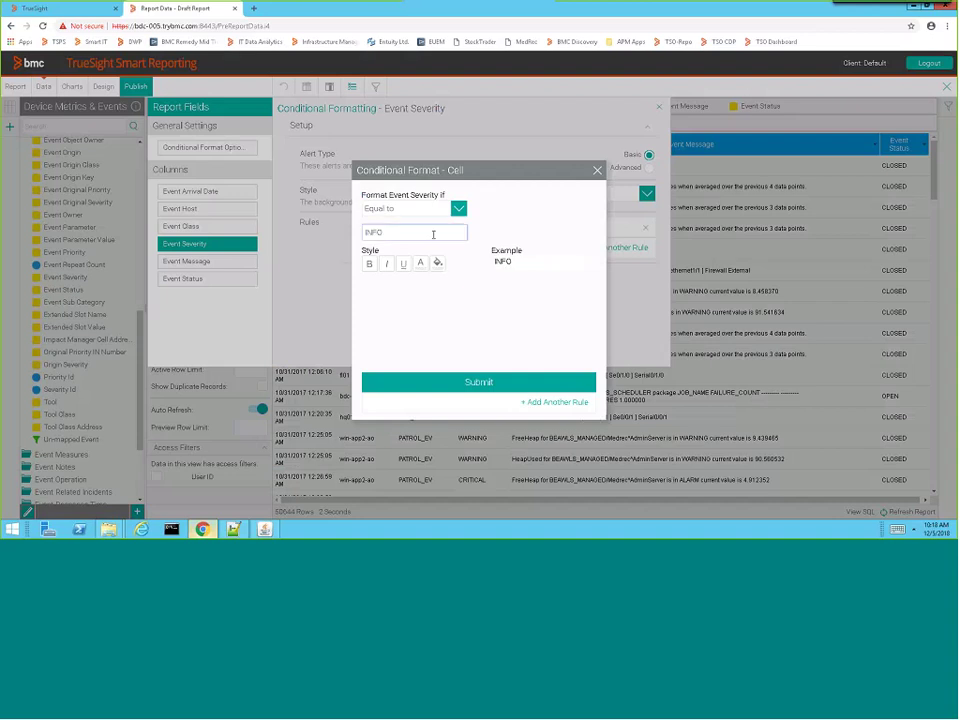
click(437, 262)
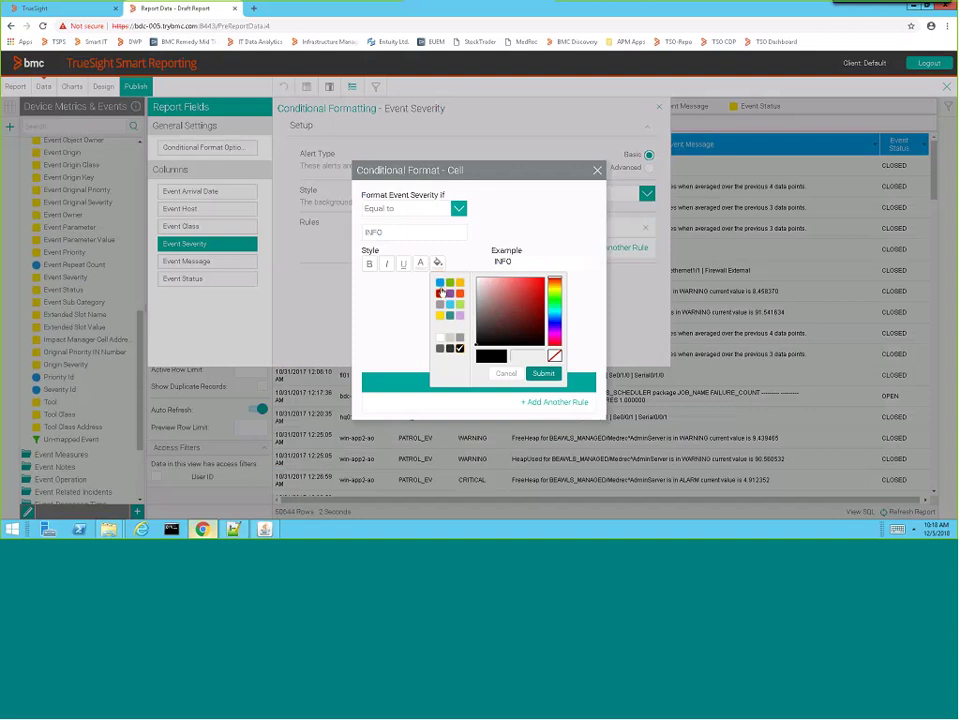
click(440, 284)
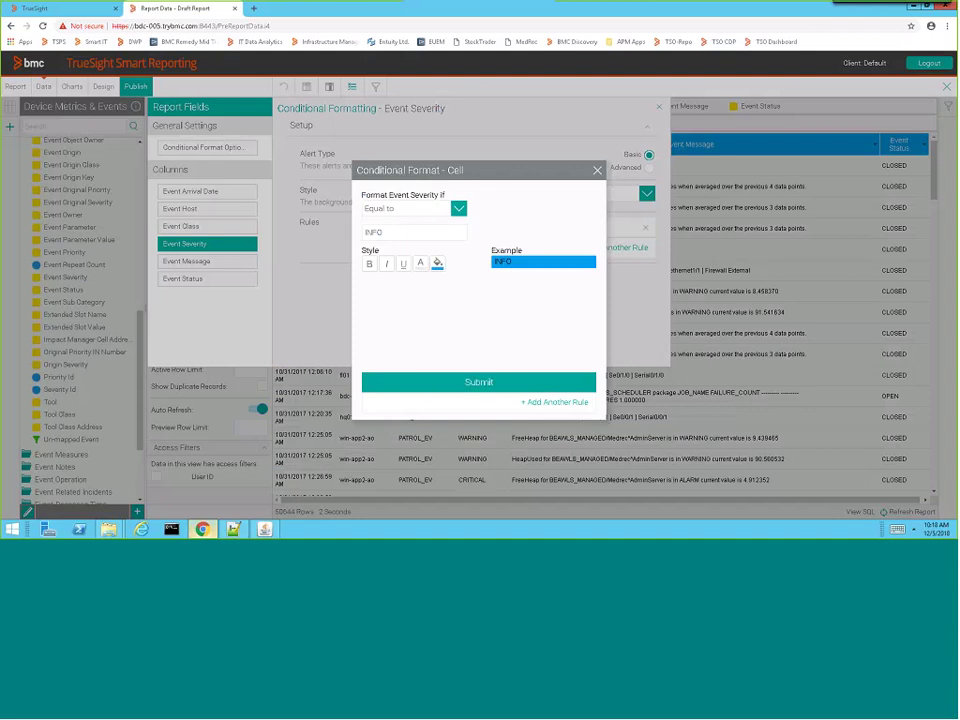
click(488, 385)
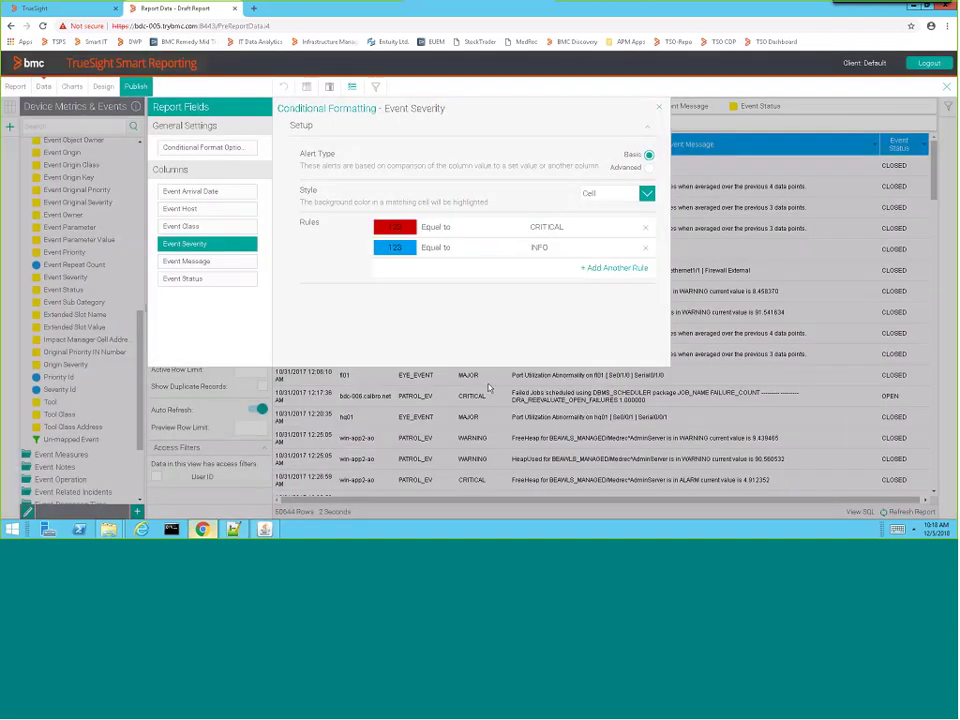
click(659, 108)
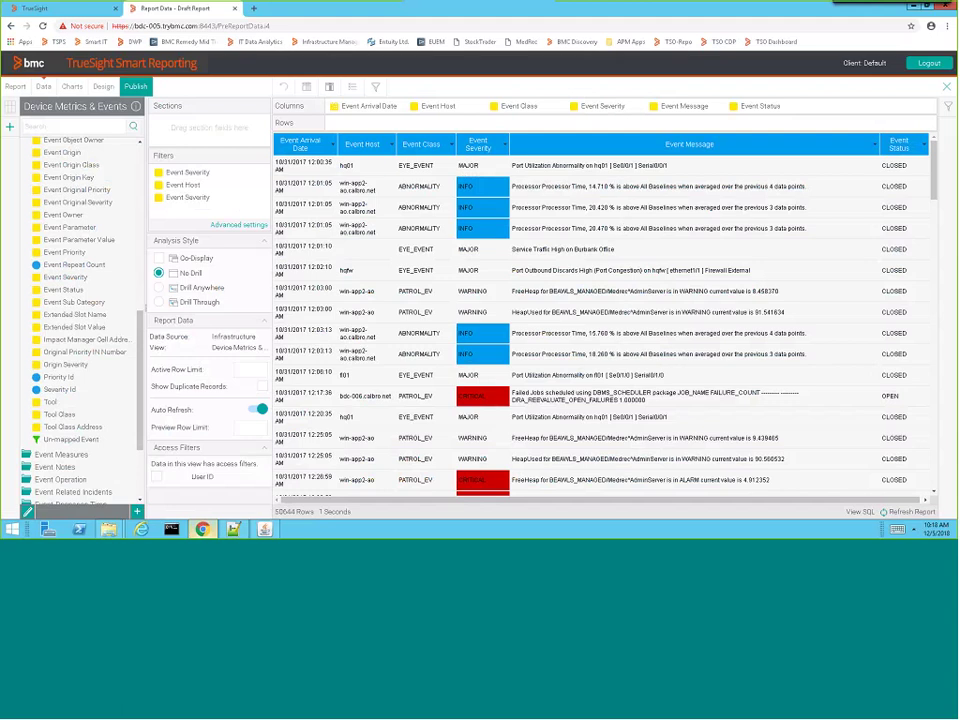
Publish the report under the name Webinar Demo 2.
click(136, 87)
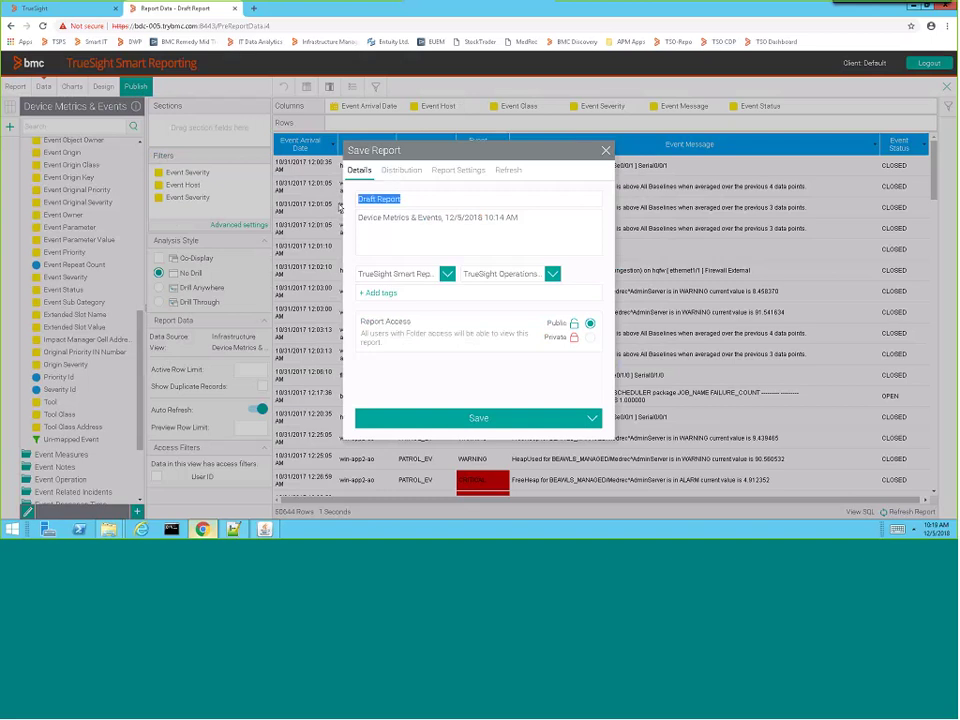
text(Webinar Demo 2)
click(503, 420)
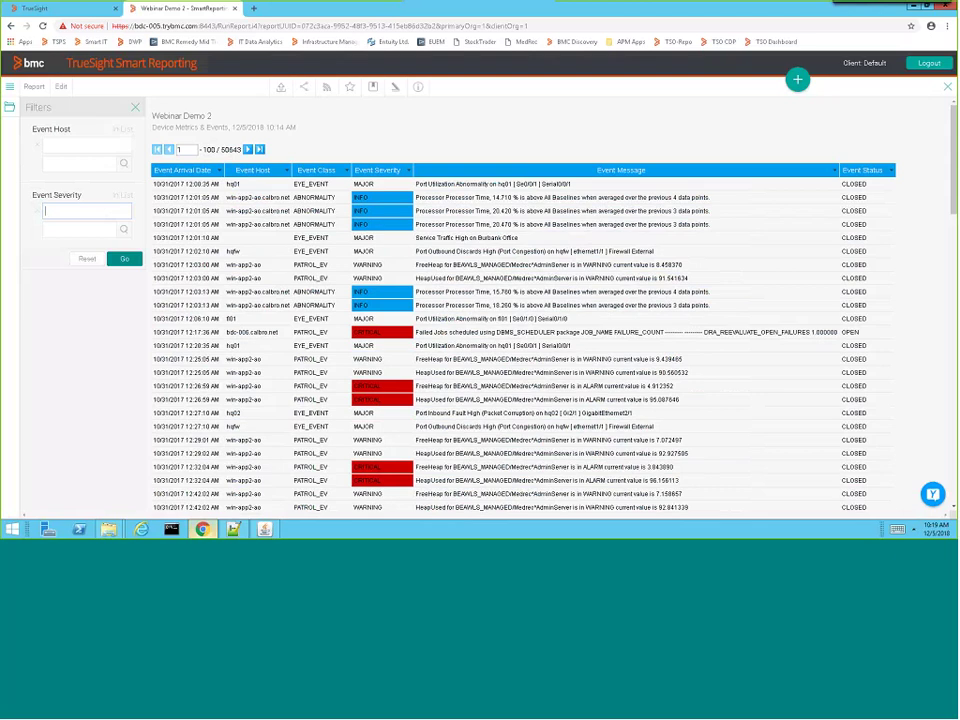
Create a new report based on the Device Metrics & Events view.
click(797, 80)
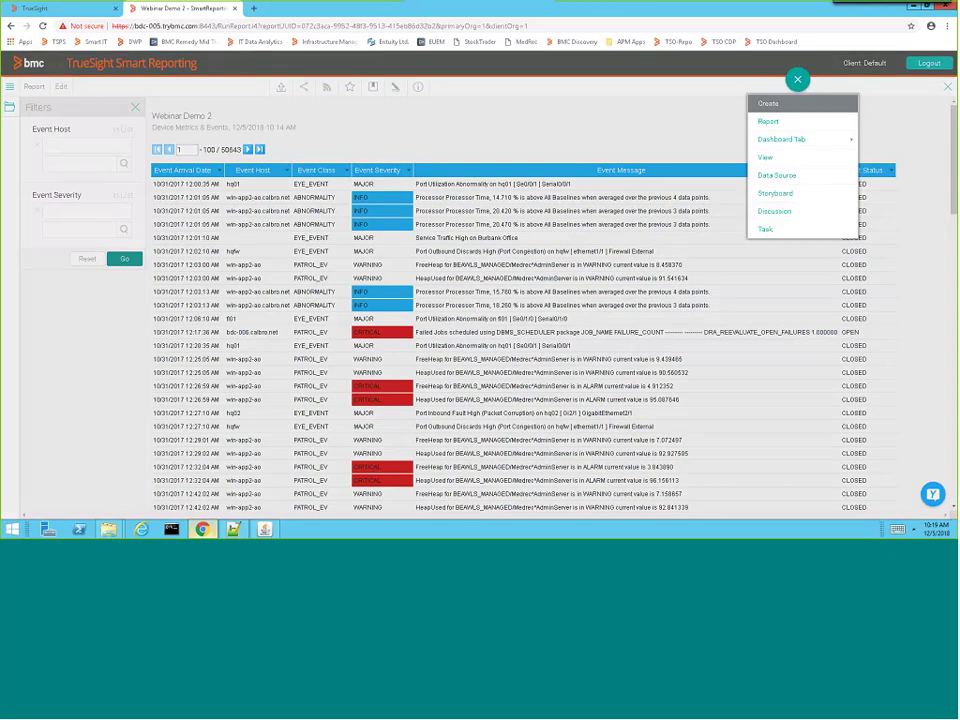
click(767, 121)
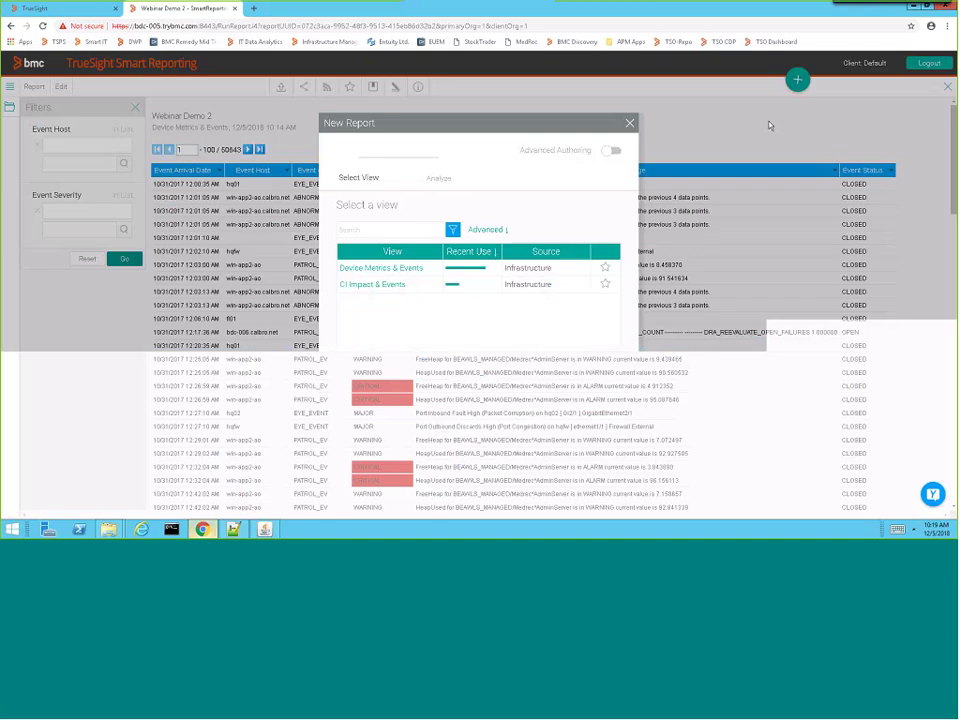
click(381, 272)
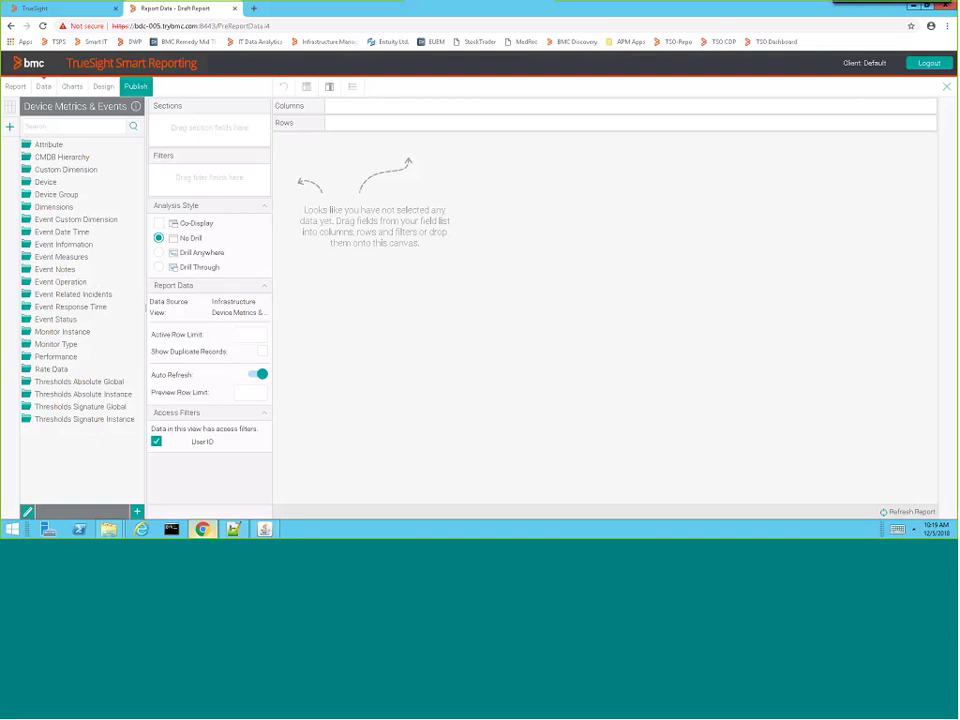
Add Event Host from Event Information and Event Count from Event Measures as the report's columns.
click(26, 245)
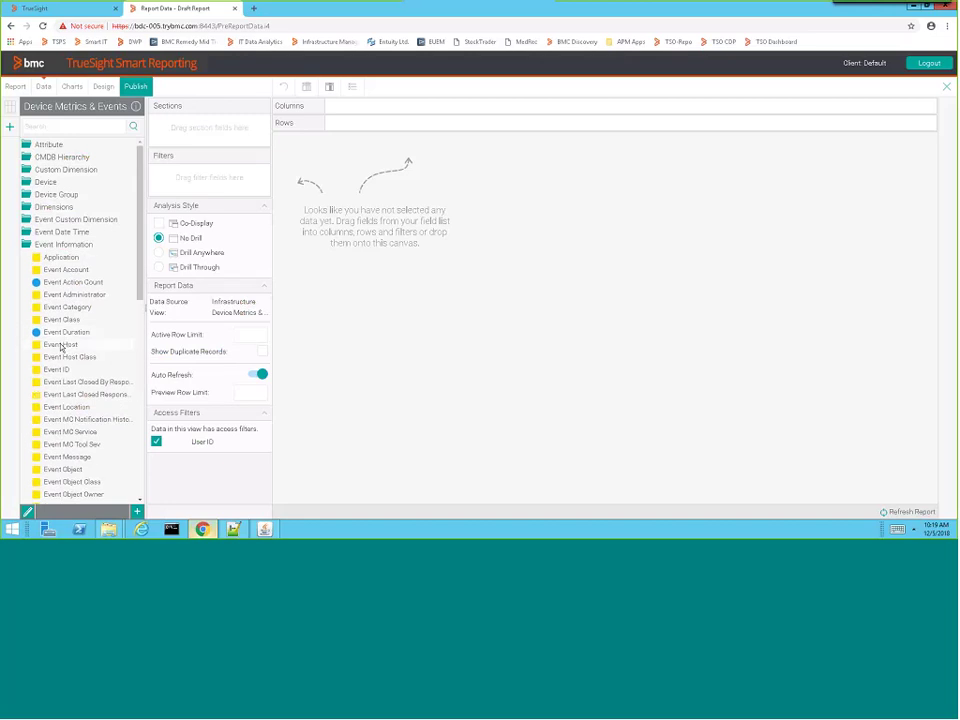
drag(61, 346, 373, 113)
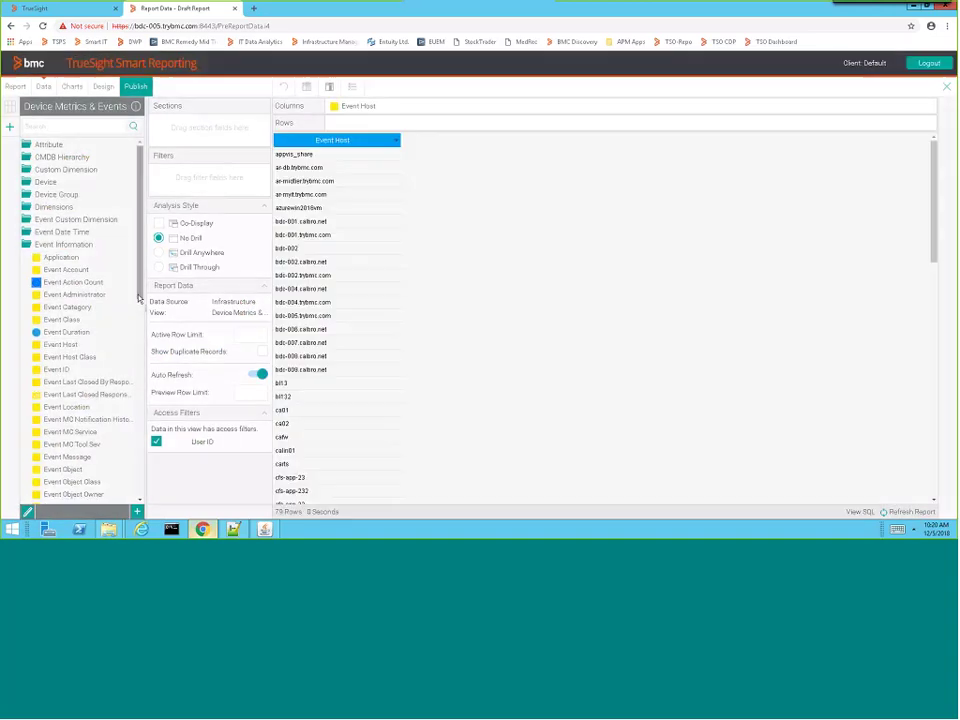
scroll(142, 323, down, 1)
drag(142, 323, 148, 391)
scroll(90, 391, down, 5)
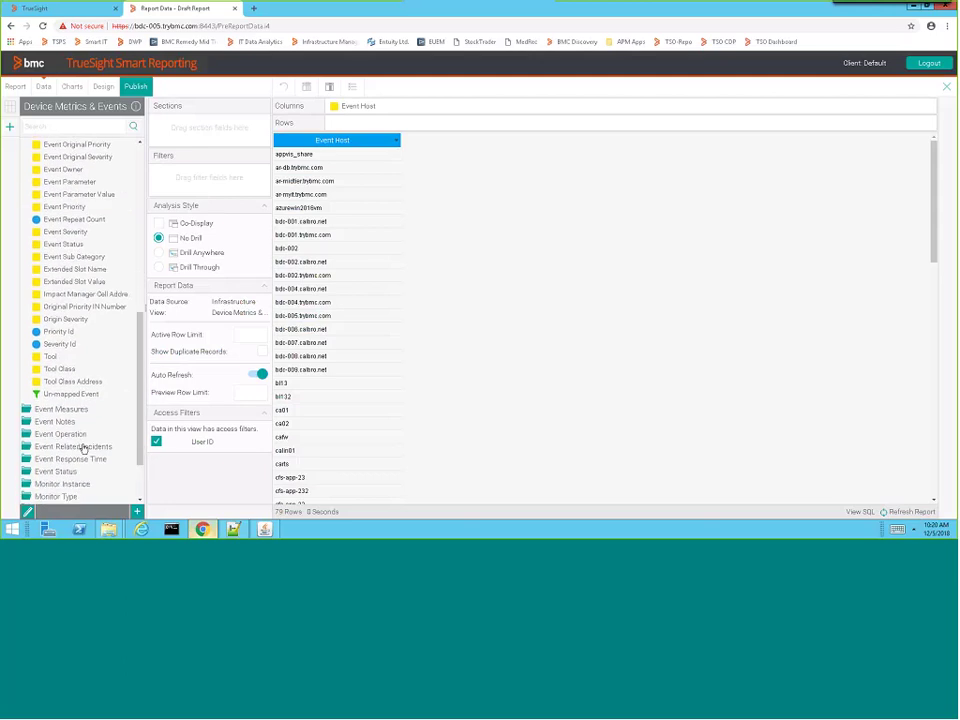
click(26, 408)
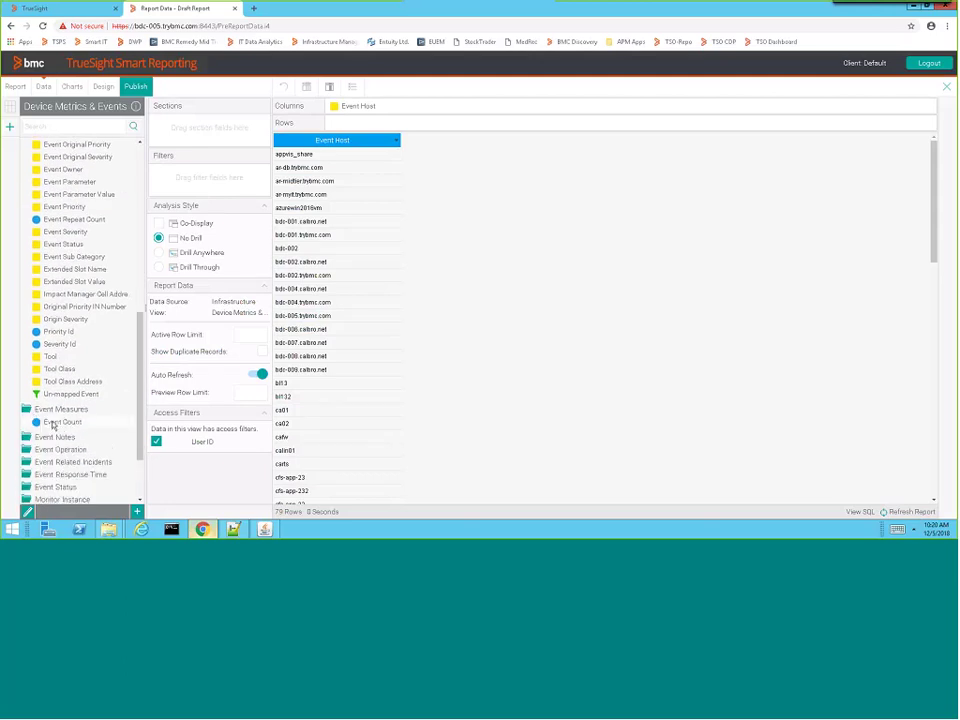
drag(400, 450, 415, 113)
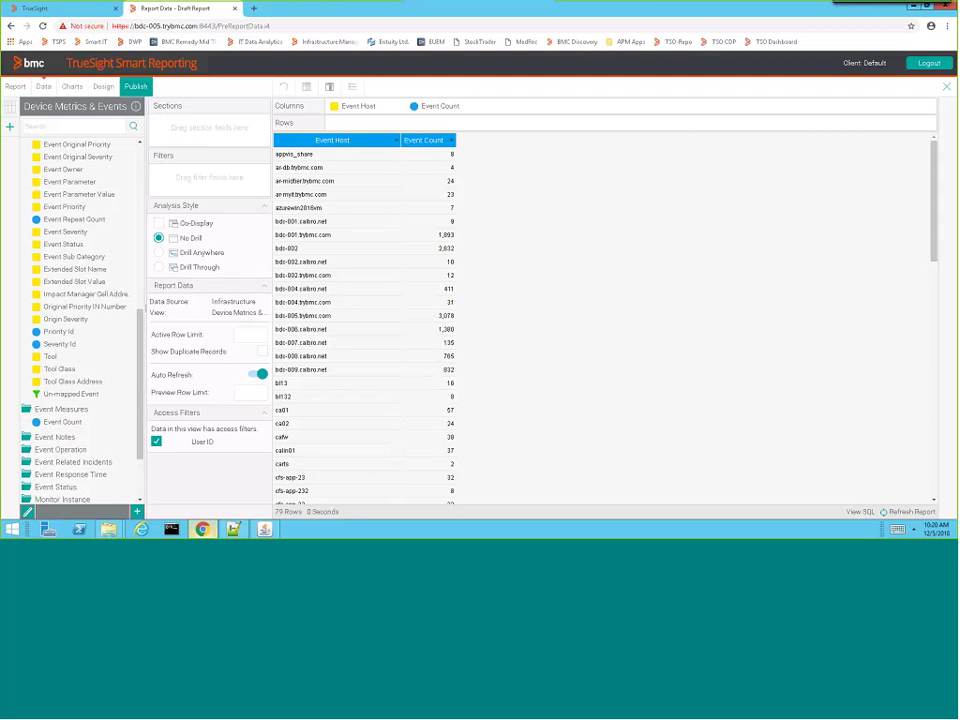
Build an auto chart with Event Host on the horizontal axis and Event Count on the vertical axis.
click(71, 87)
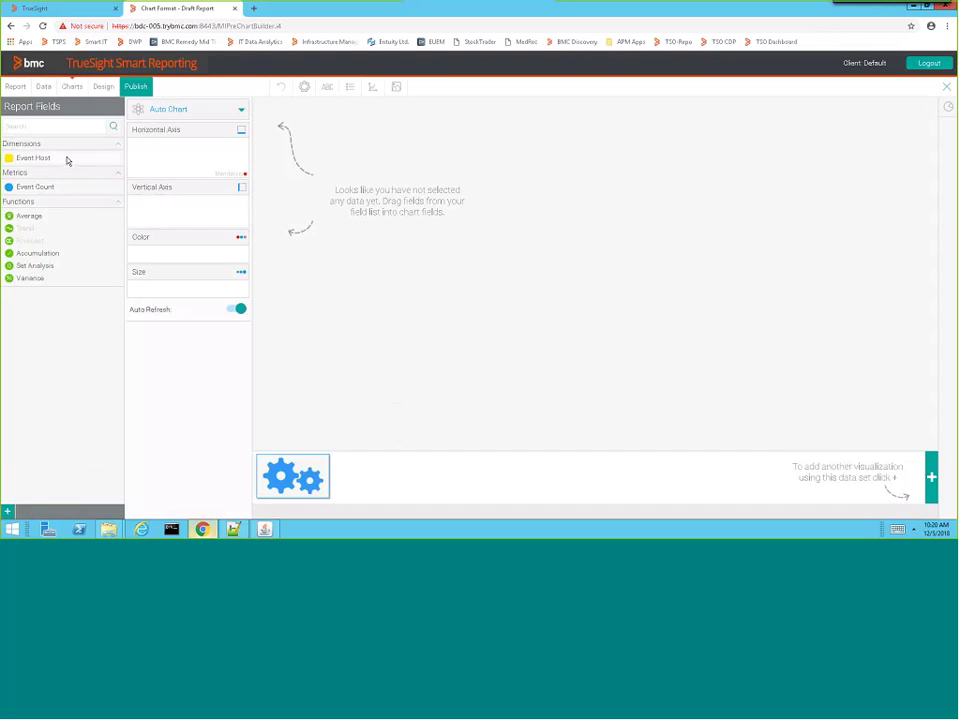
drag(67, 160, 152, 158)
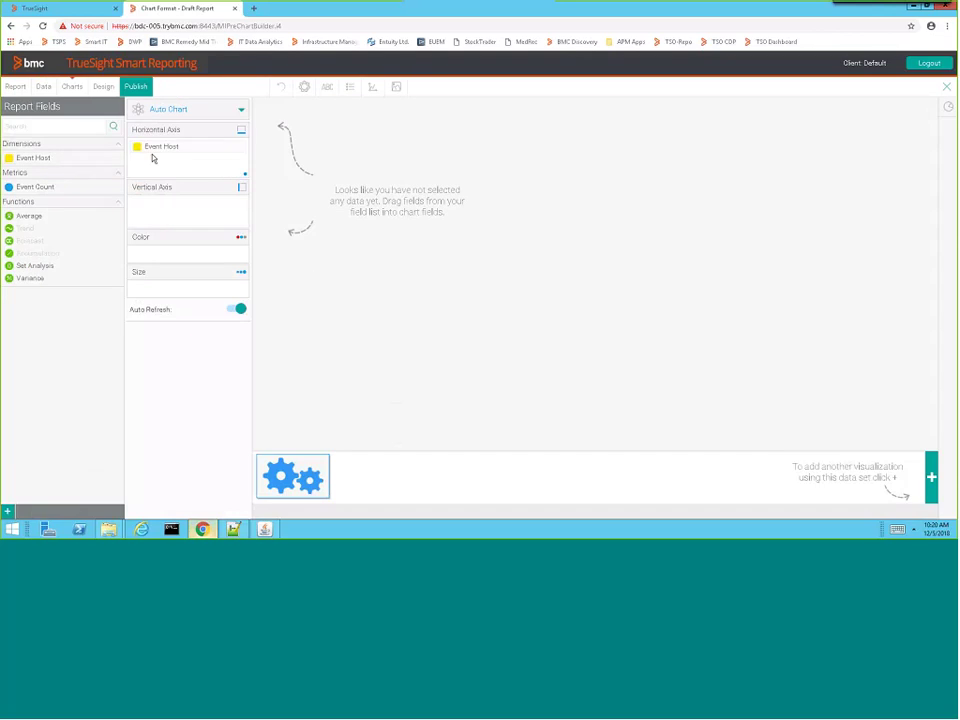
drag(35, 187, 170, 211)
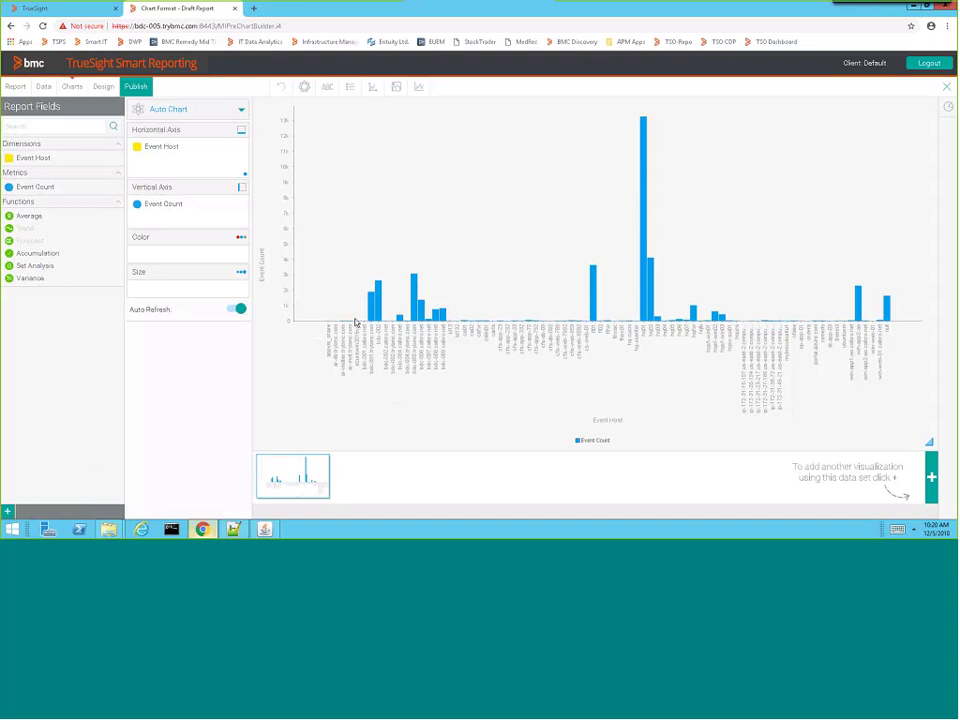
Add Event Count from Event Measures to the report data a second time, as the first column before Event Host.
click(45, 88)
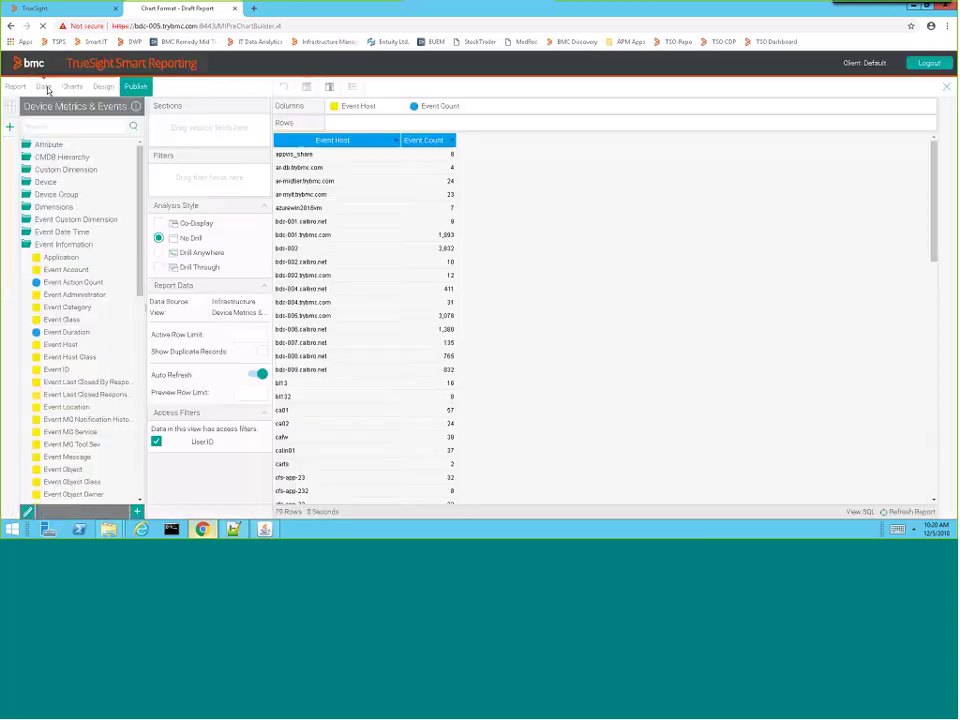
drag(138, 271, 143, 438)
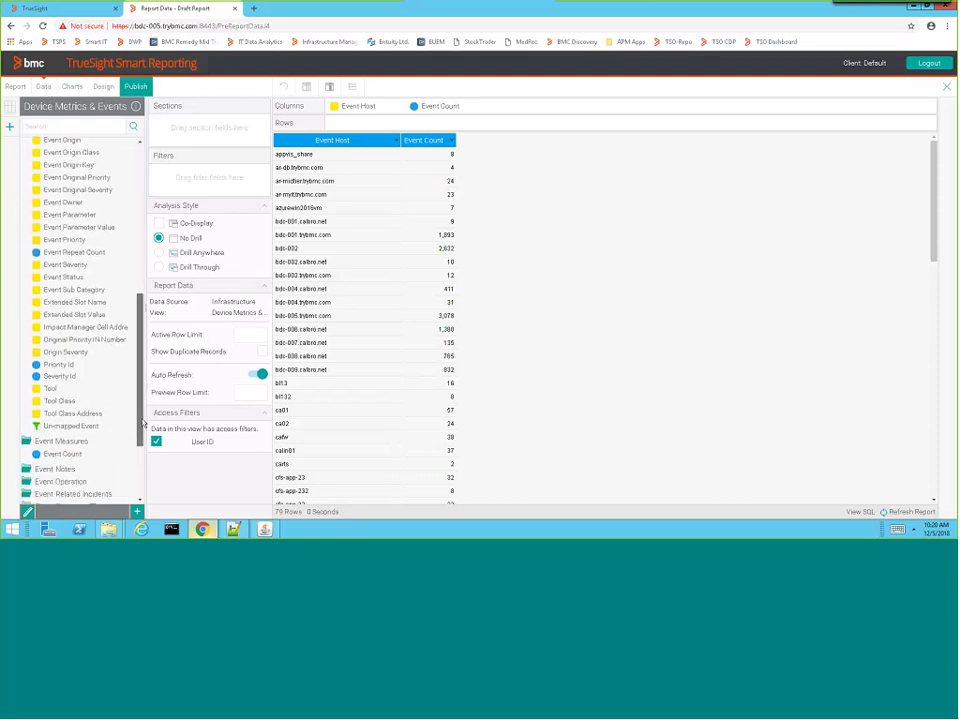
drag(68, 455, 333, 107)
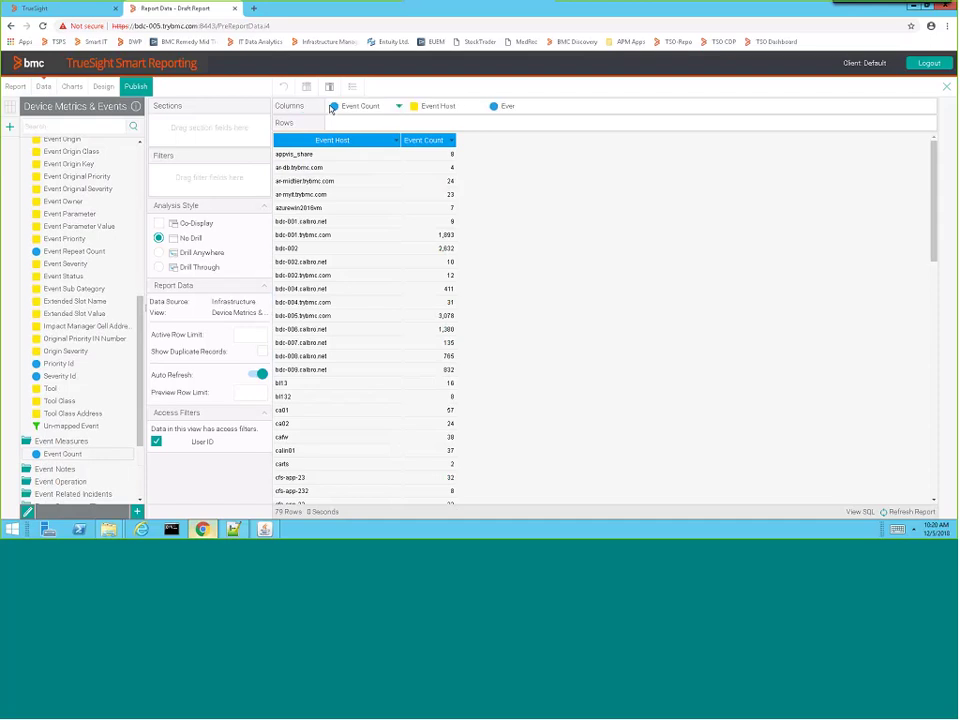
Apply the Top 10 Rank analysis function to the first Event Count column and check the updated chart.
click(400, 107)
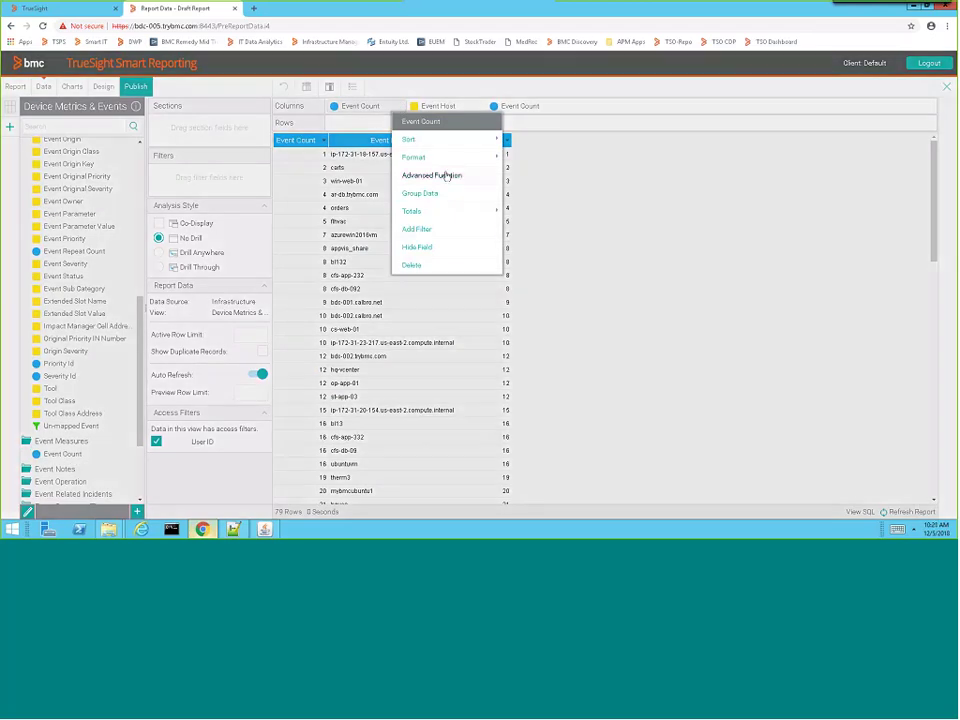
mouse_move(466, 164)
click(450, 176)
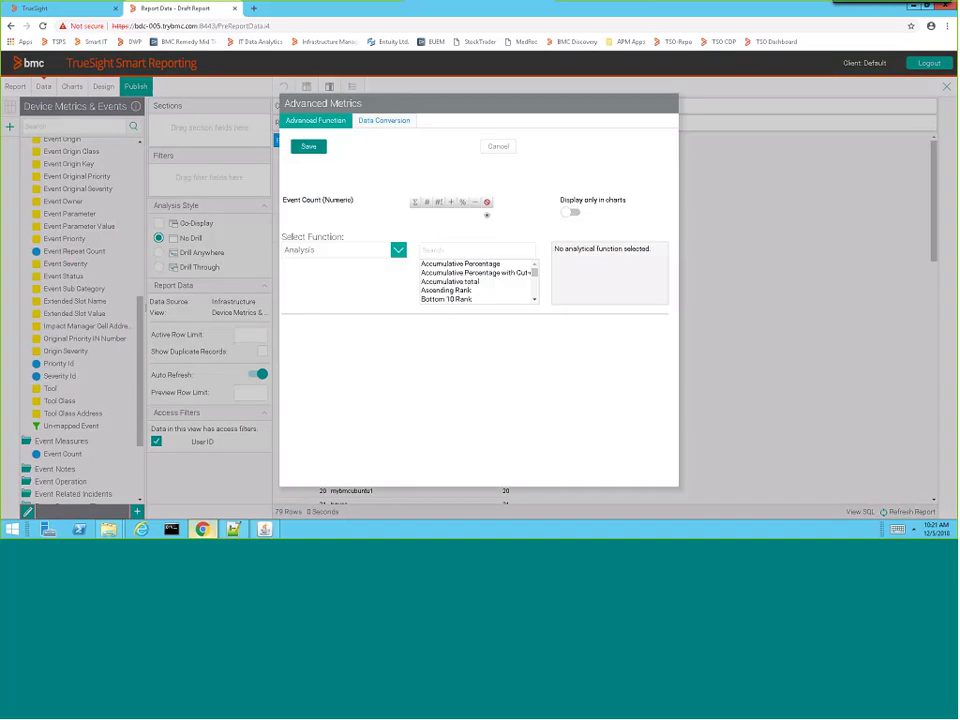
scroll(535, 295, down, 6)
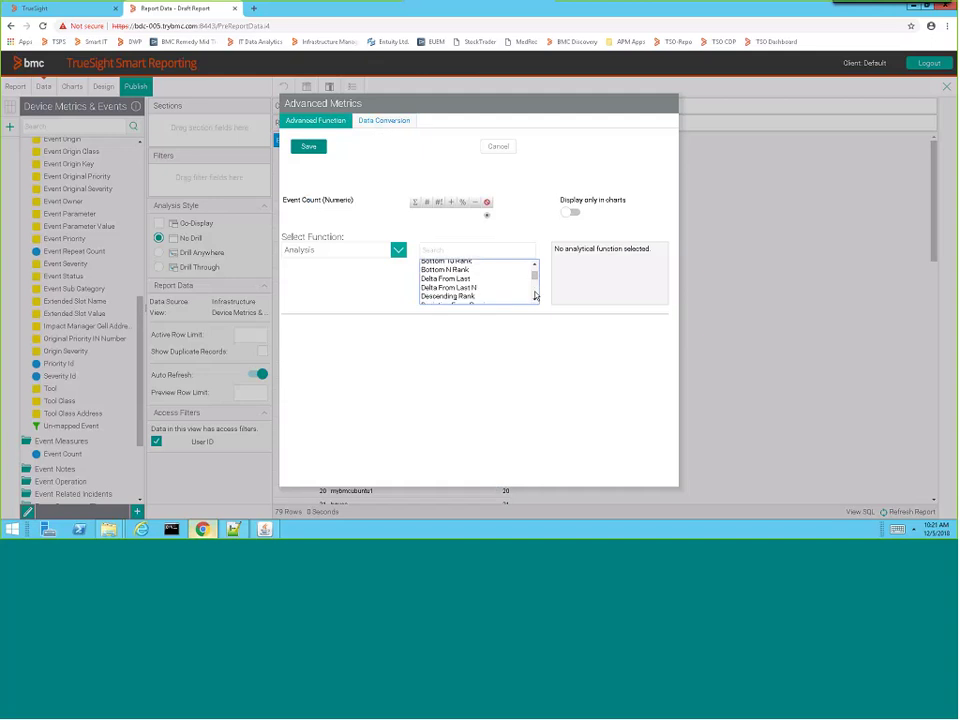
scroll(535, 297, down, 2)
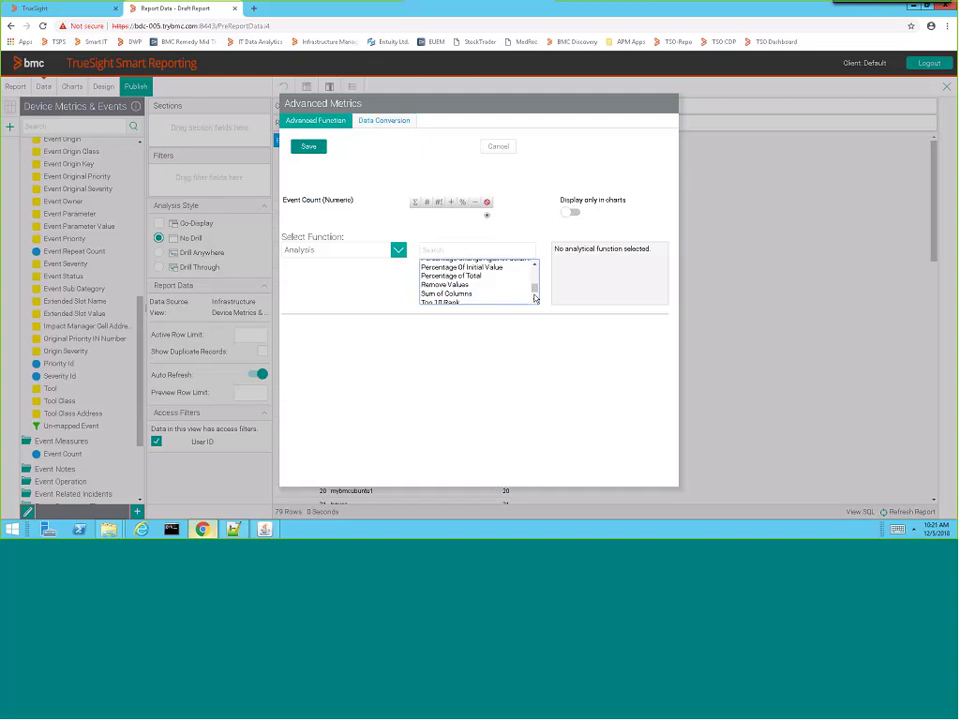
scroll(535, 299, down, 2)
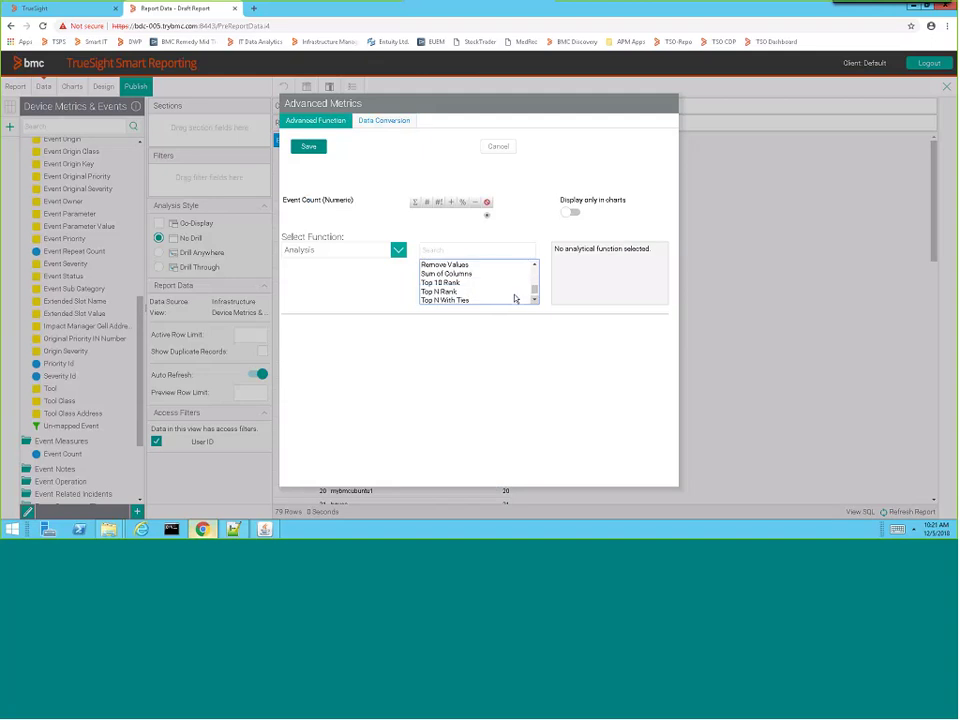
click(452, 283)
double_click(455, 285)
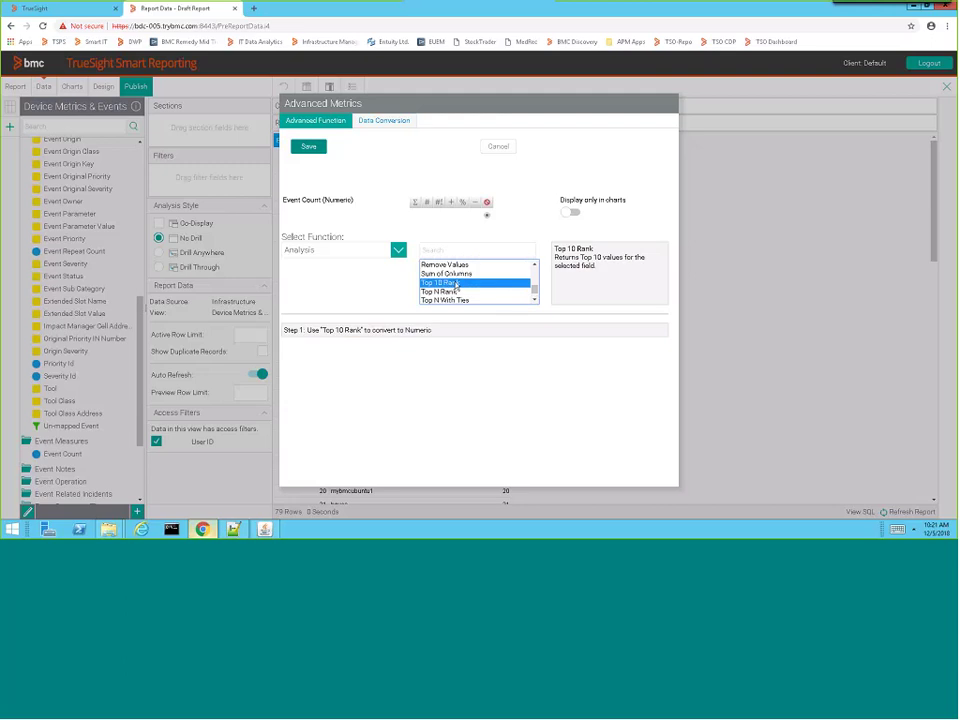
click(308, 148)
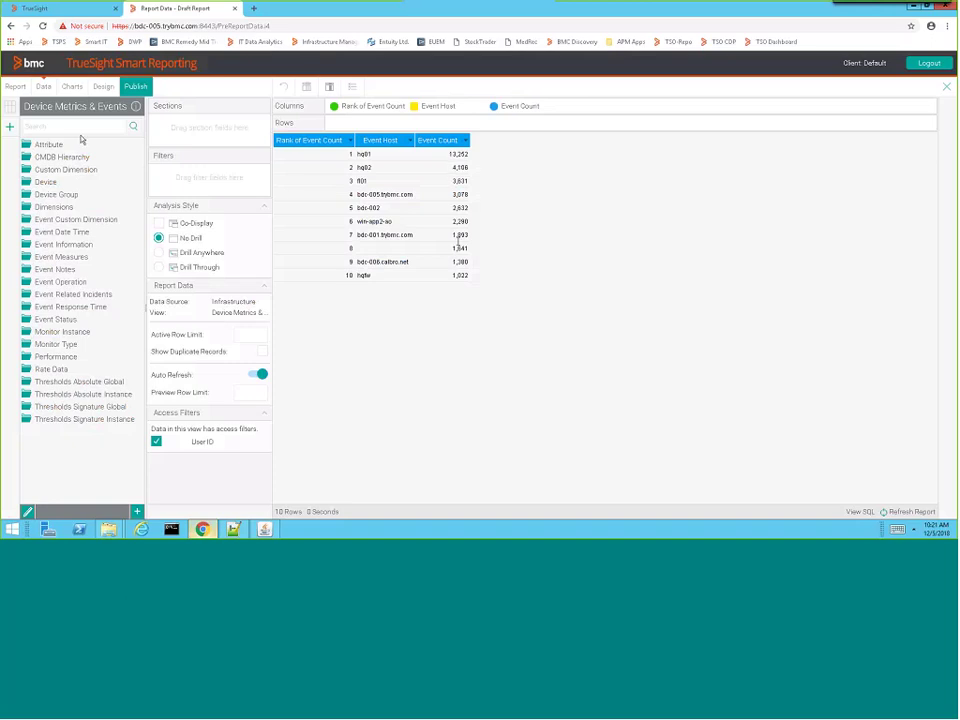
click(72, 89)
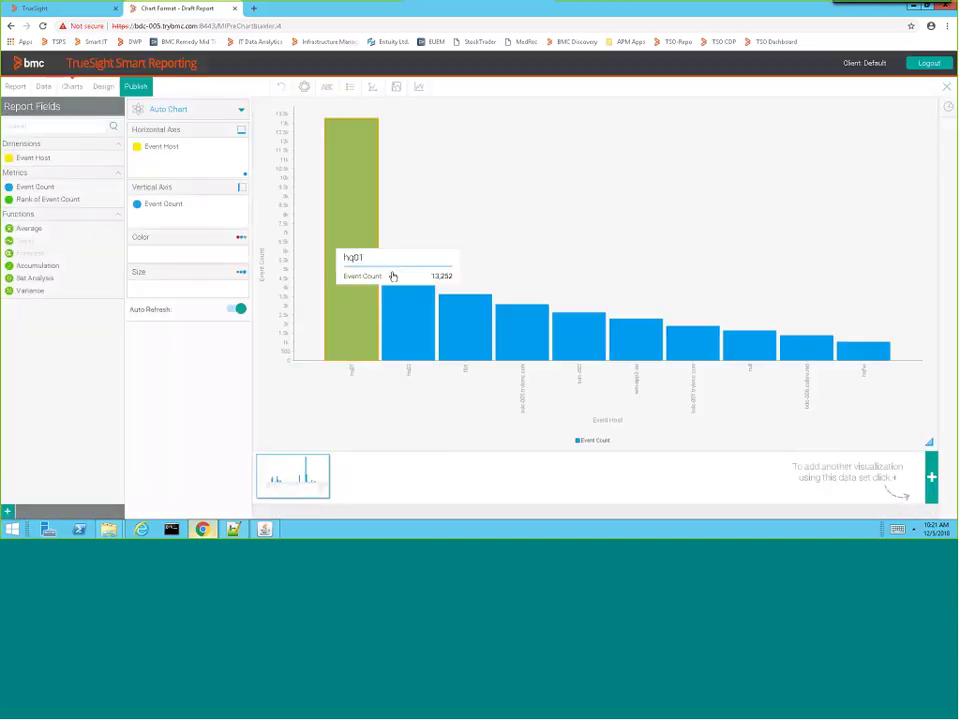
Set the report's analysis style to Drill Through and open its related content settings.
click(44, 88)
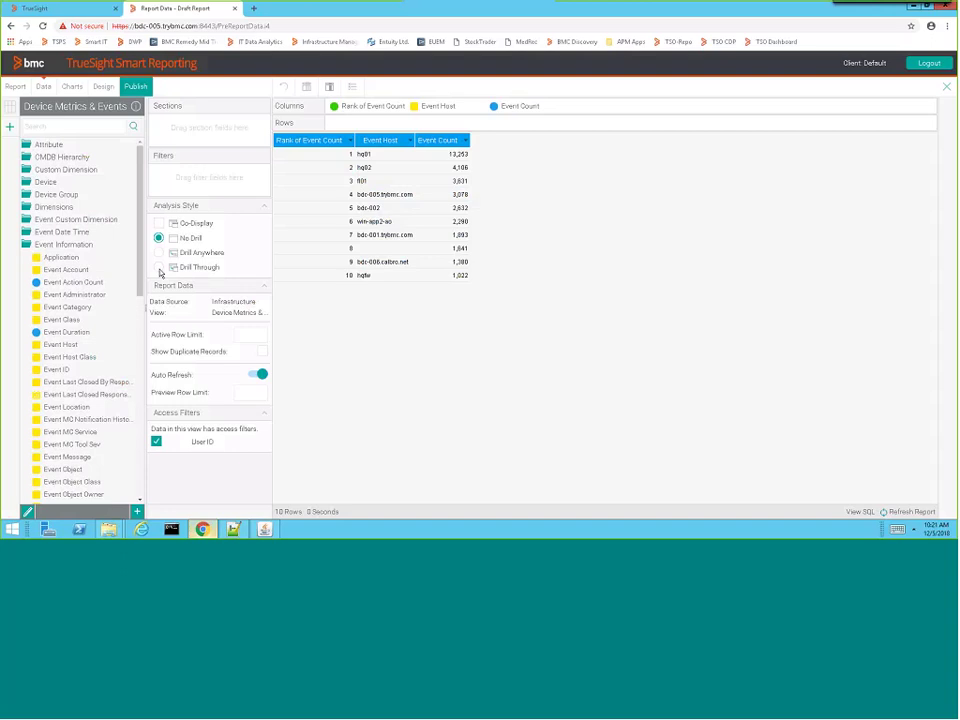
click(159, 267)
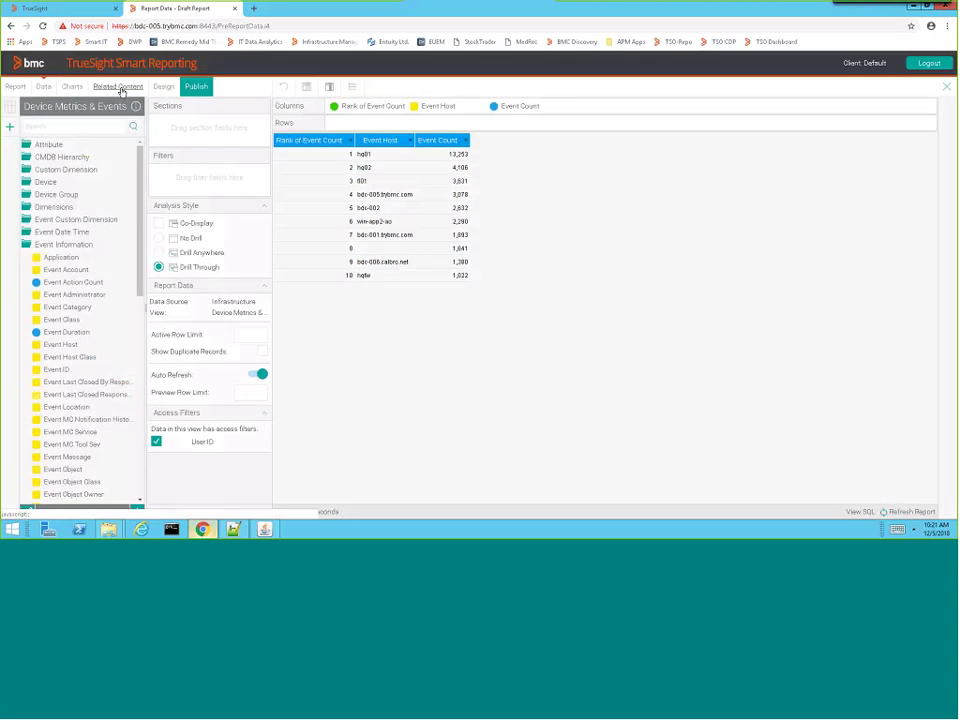
click(119, 88)
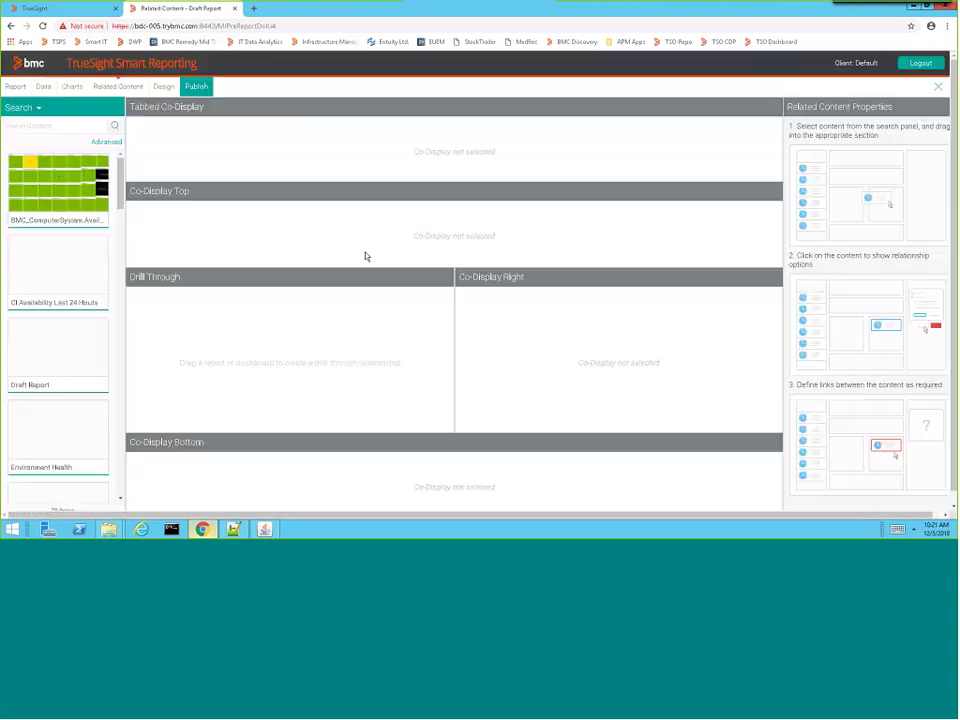
Search the related content for Webinar and add the Webinar Demo 2 report as the drill-through target.
click(73, 123)
text(We)
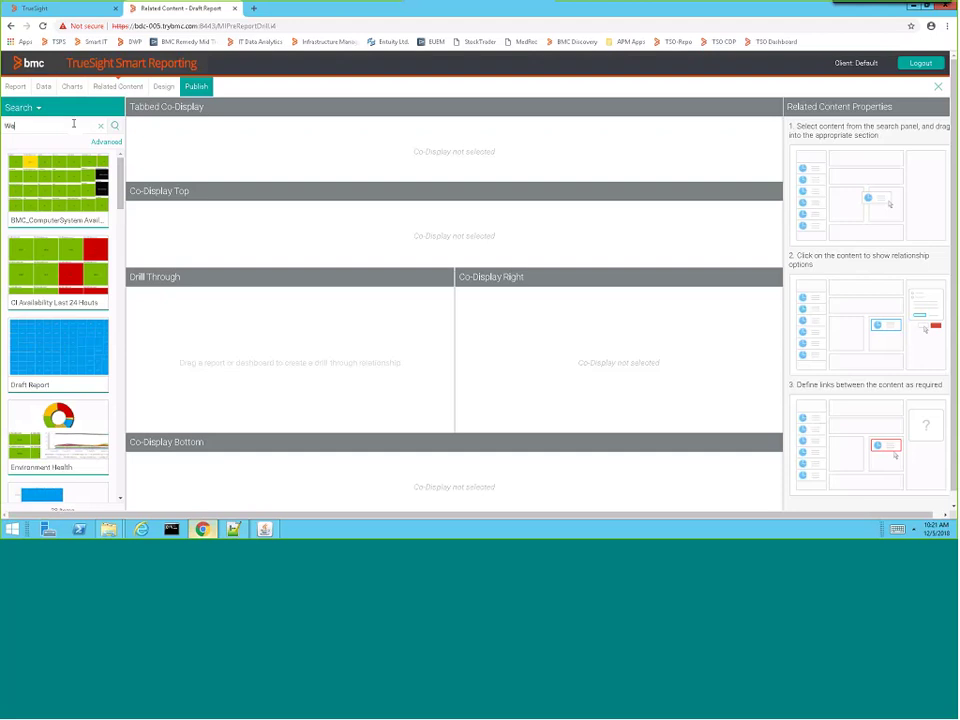
text(binar)
click(115, 127)
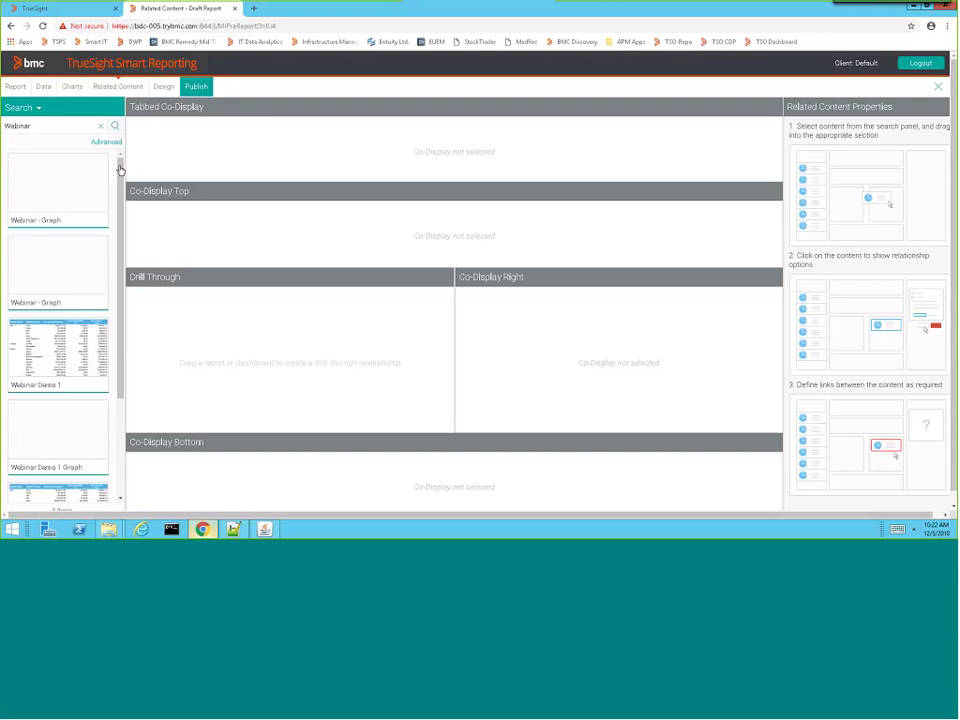
scroll(100, 250, down, 3)
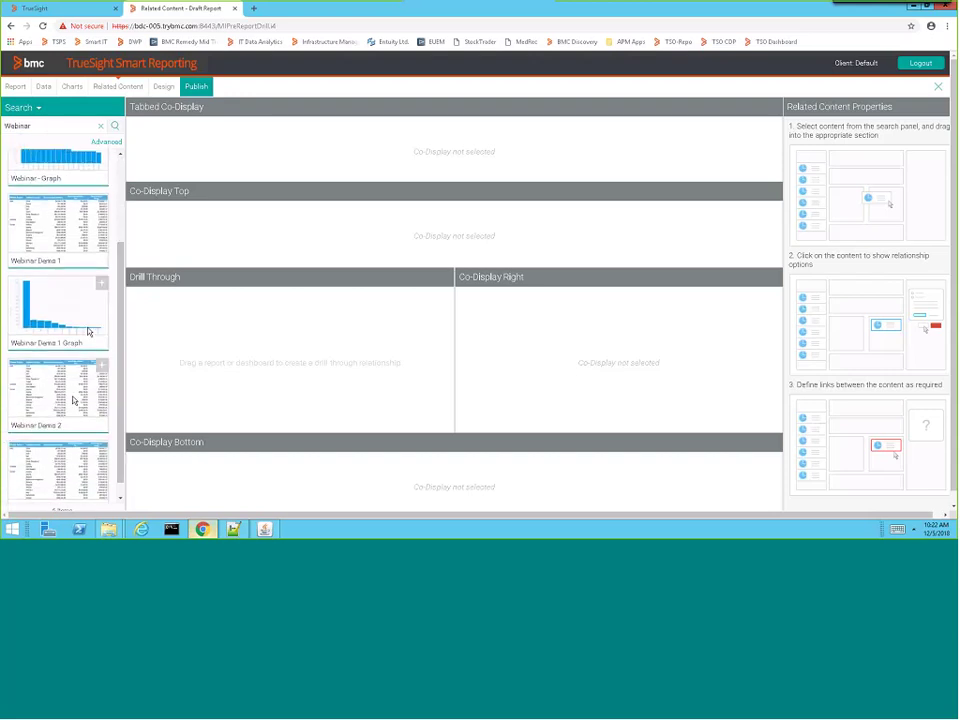
drag(73, 399, 222, 337)
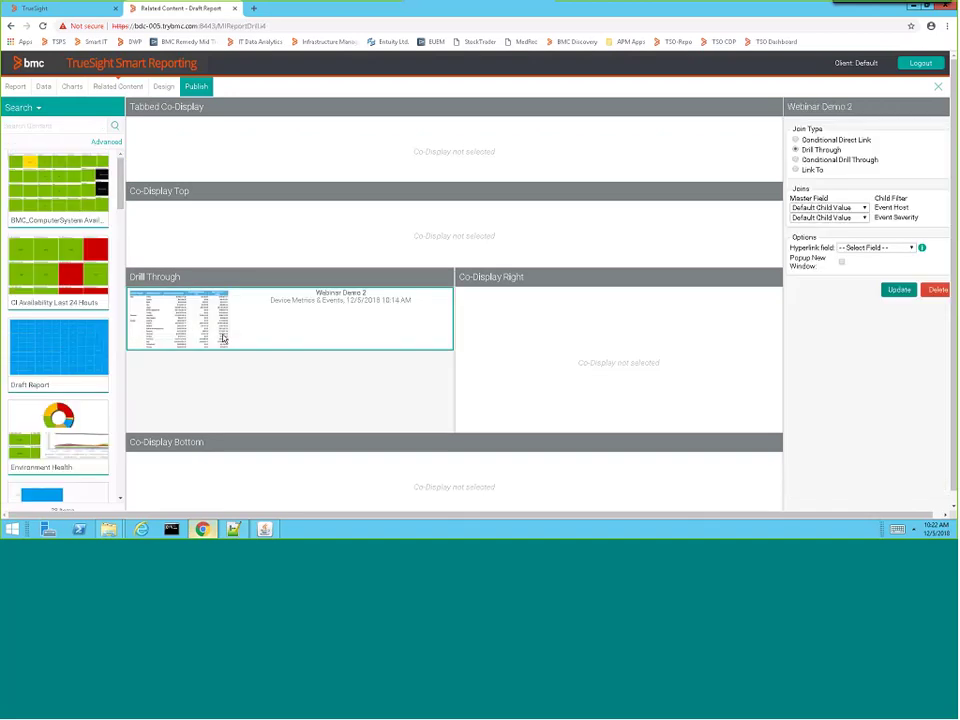
Join the Event Host child filter to the Event Host master field, set Event Host as the hyperlink field, and update the relationship.
click(864, 208)
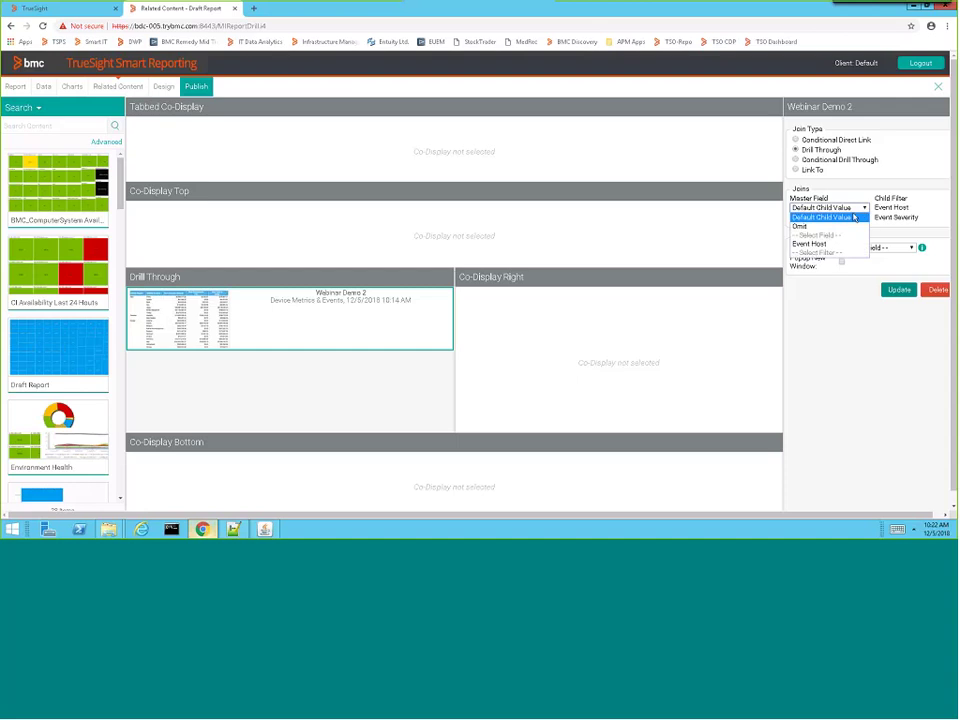
click(824, 245)
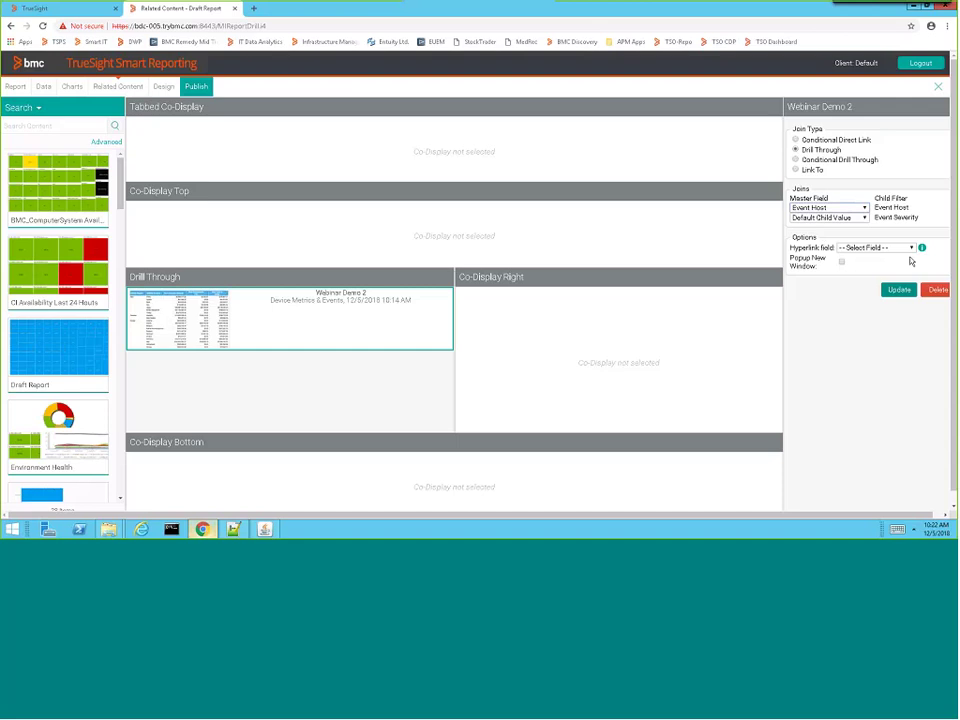
click(880, 247)
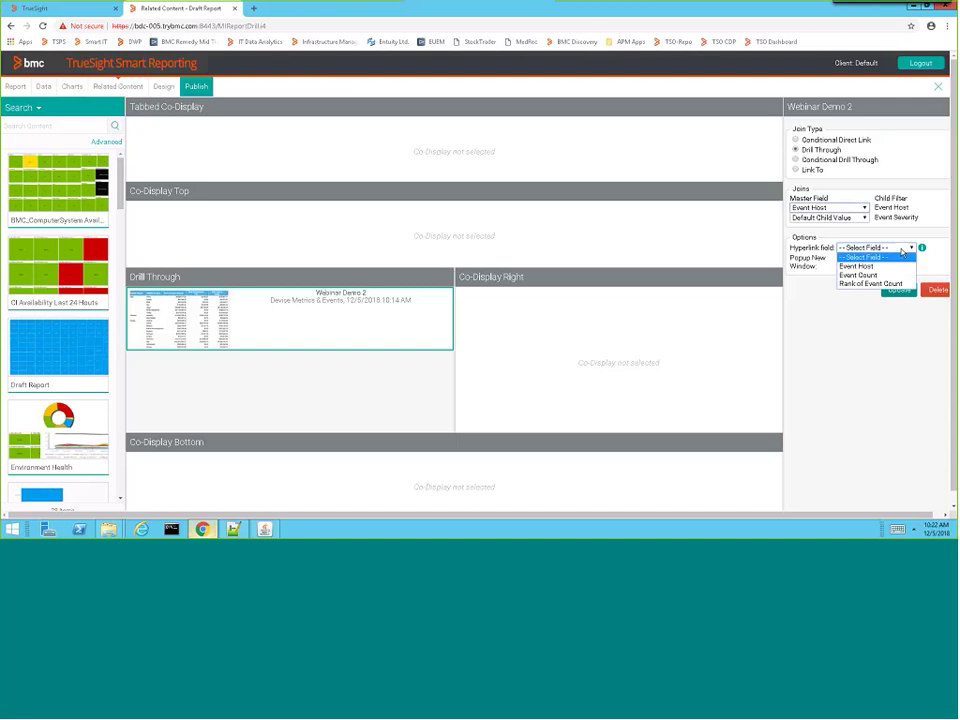
click(879, 266)
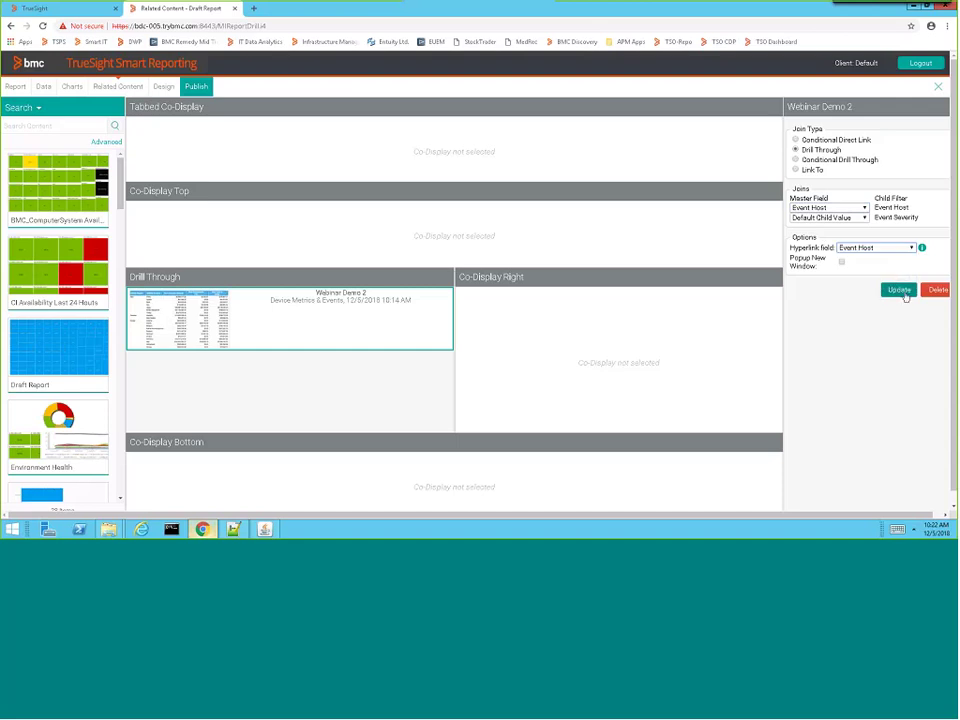
click(900, 290)
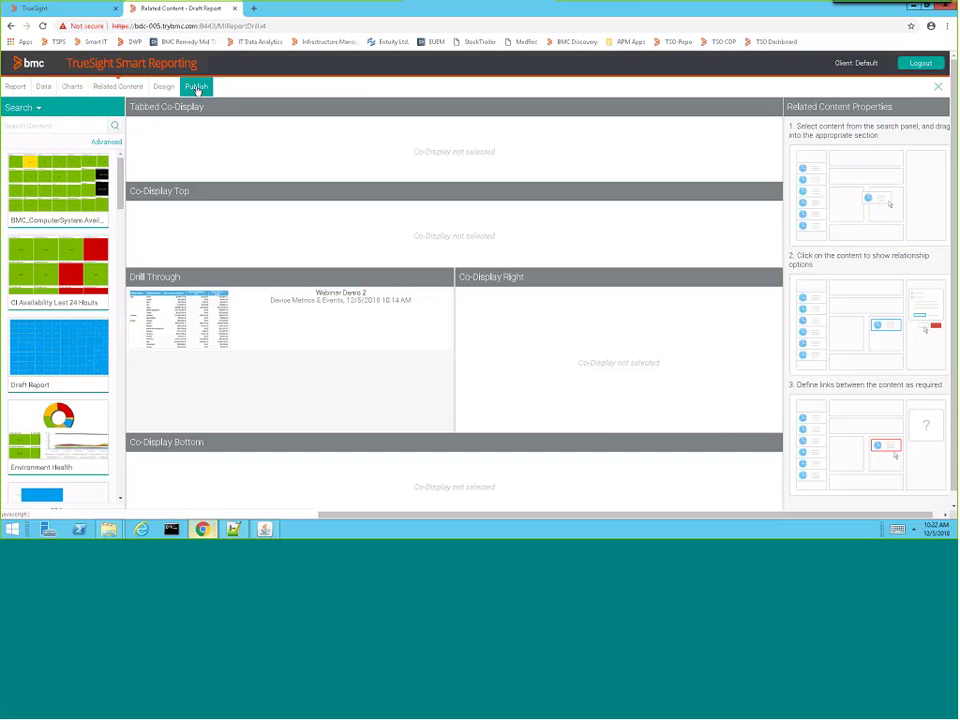
Publish the report under the name Webinar Demo 2- Graph.
click(197, 88)
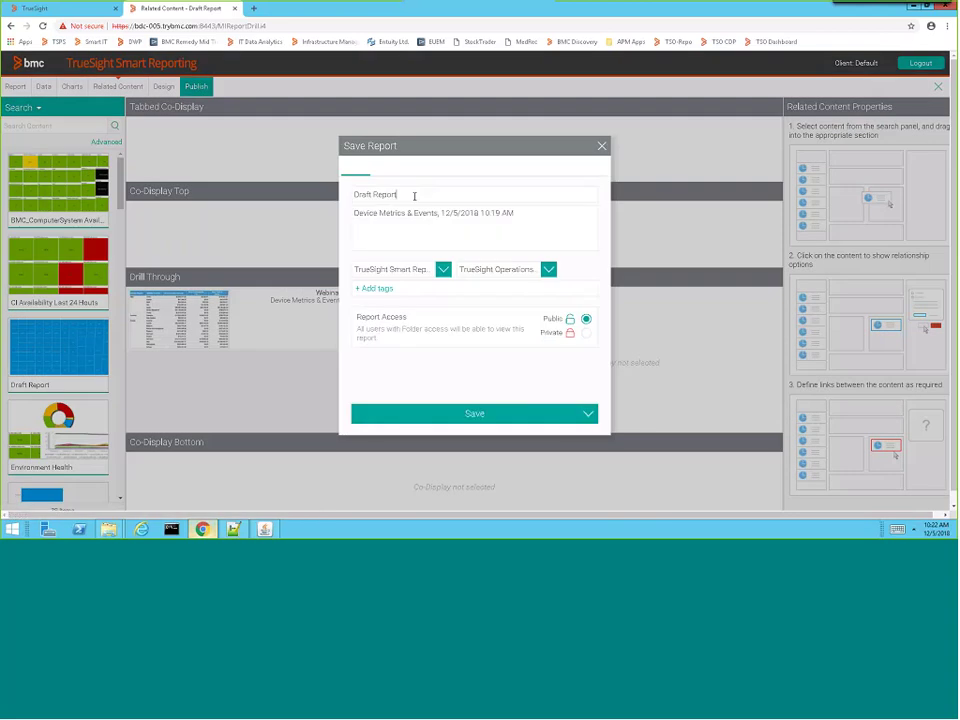
triple_click(414, 195)
text(E)
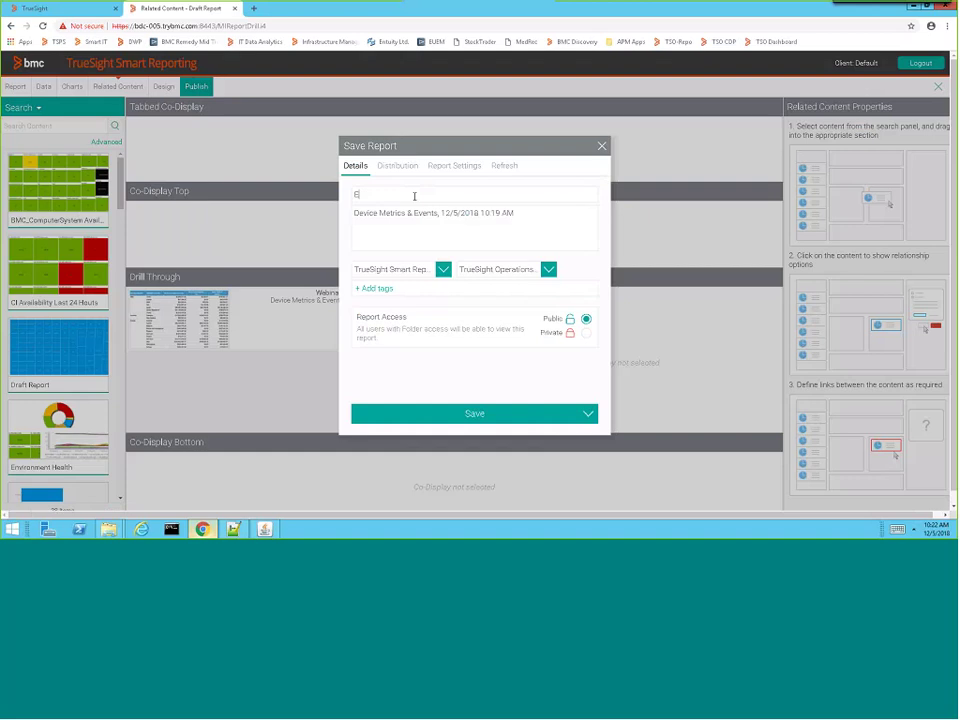
key(BackSpace)
text(Webinar Demo 2- Graph)
click(470, 416)
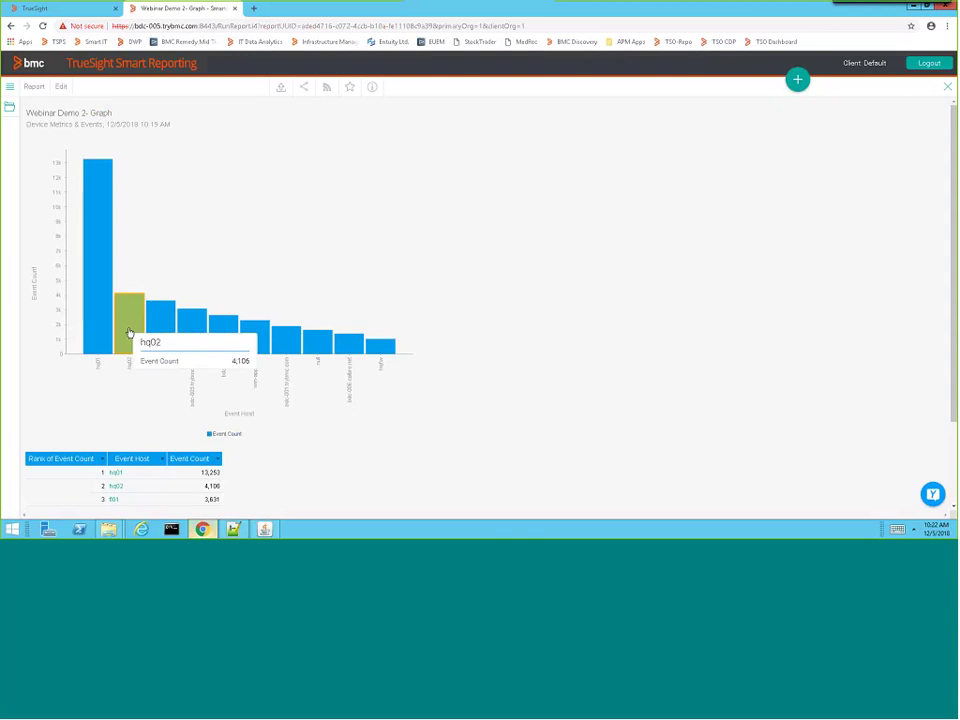
Test the drill-through to the event lists from the hq01 and win-app2-ao bars, returning to the graph each time.
click(107, 273)
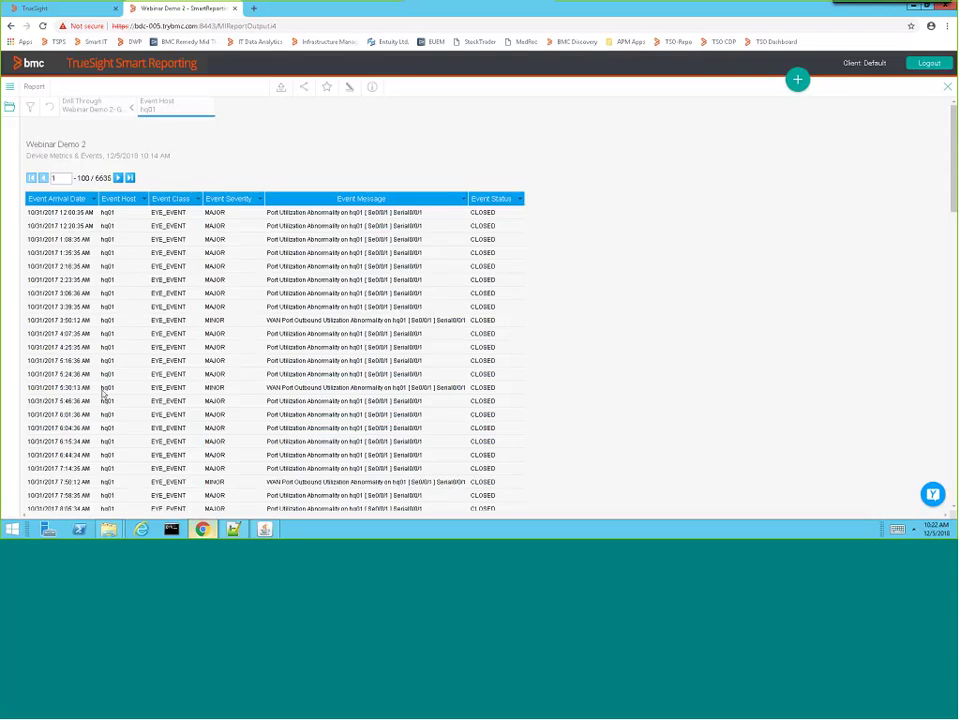
scroll(952, 249, down, 3)
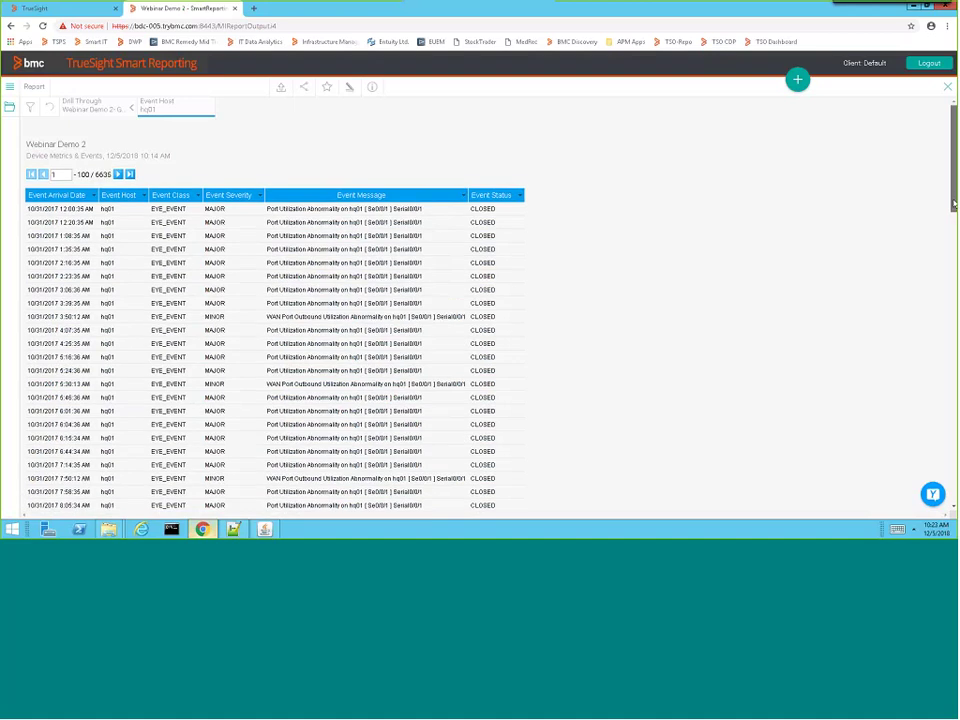
scroll(952, 249, down, 6)
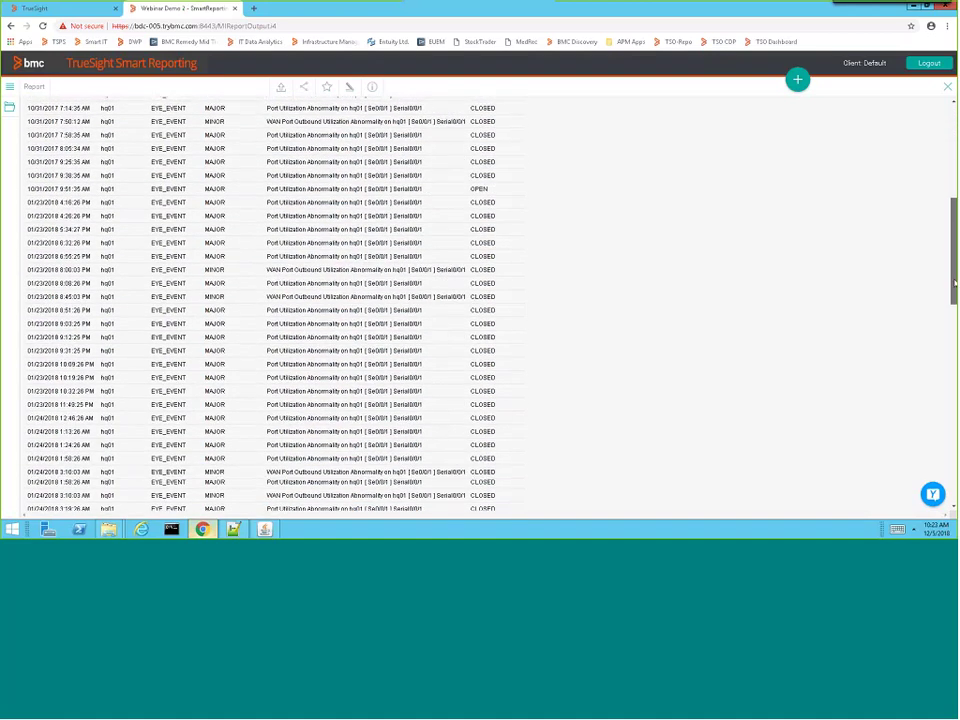
scroll(955, 202, up, 3)
scroll(955, 202, up, 8)
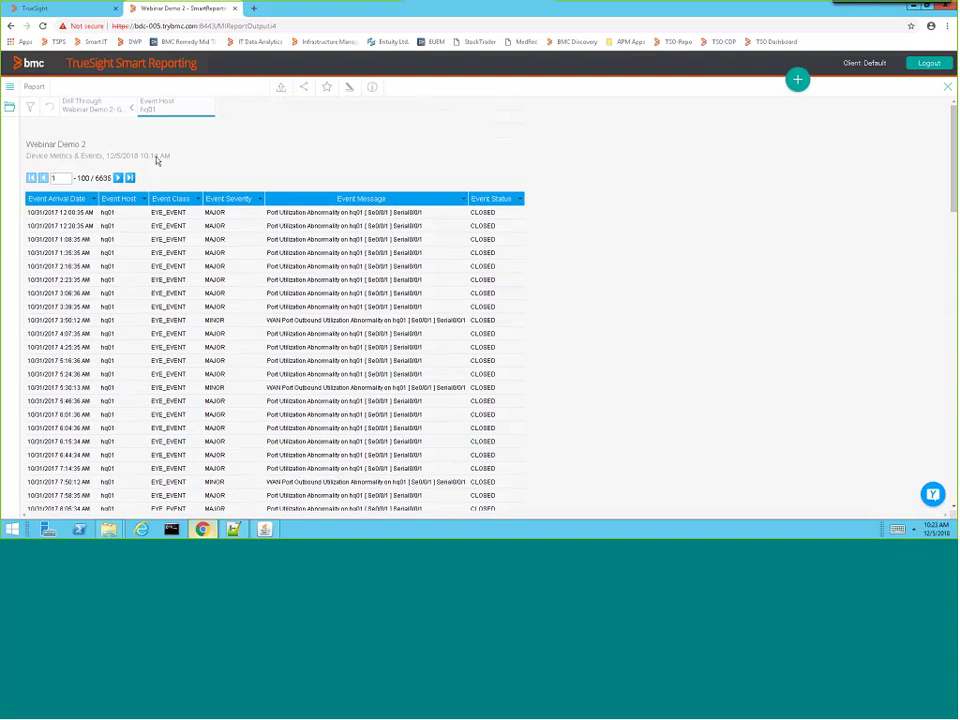
click(130, 110)
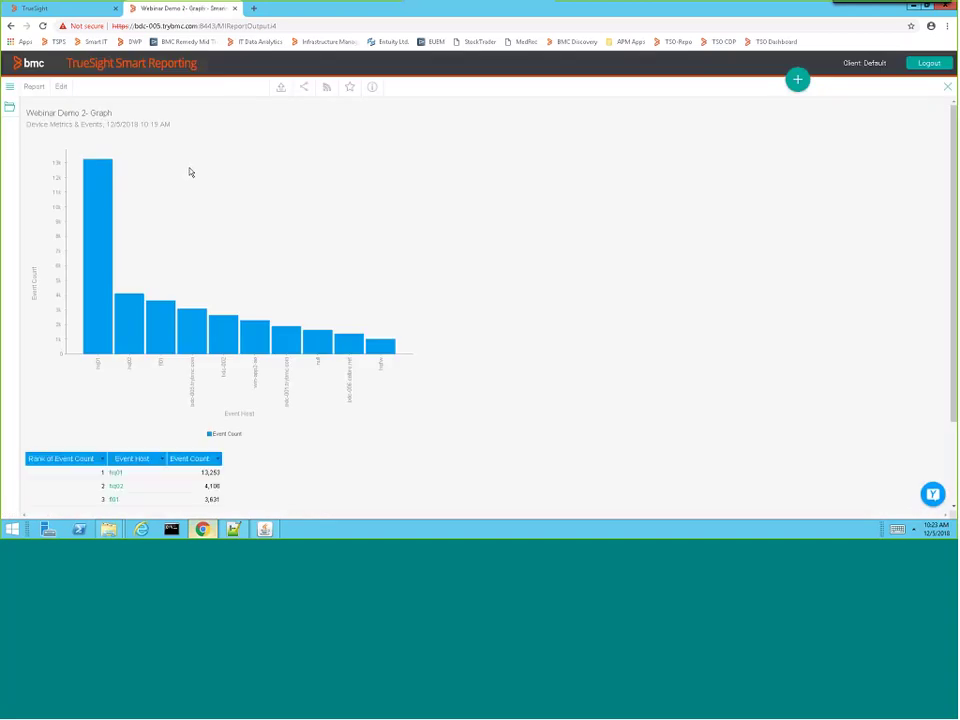
click(253, 338)
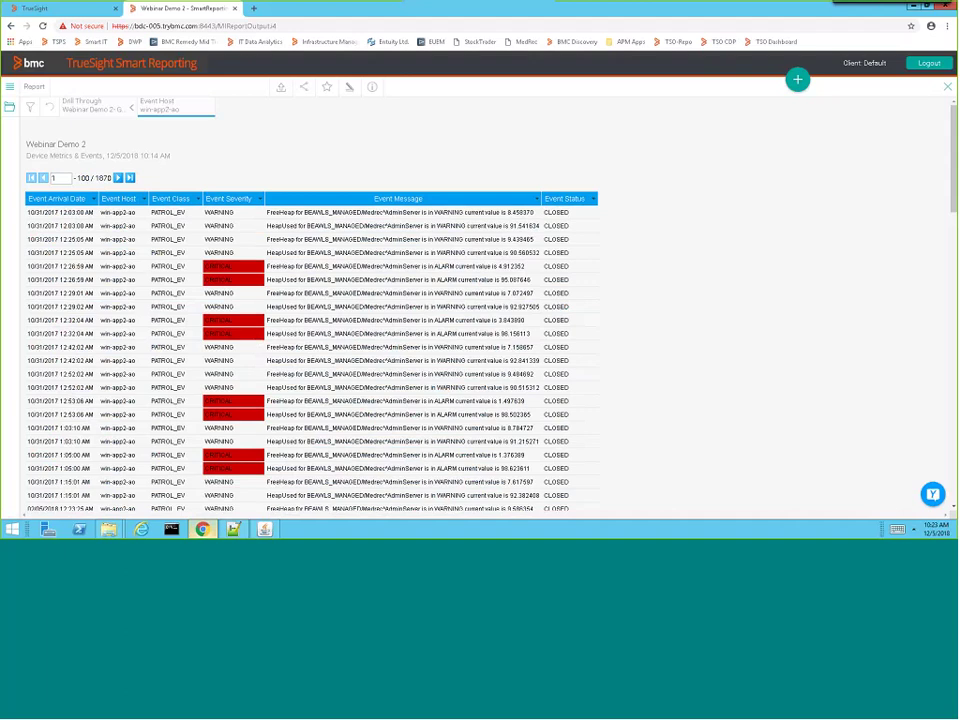
click(133, 111)
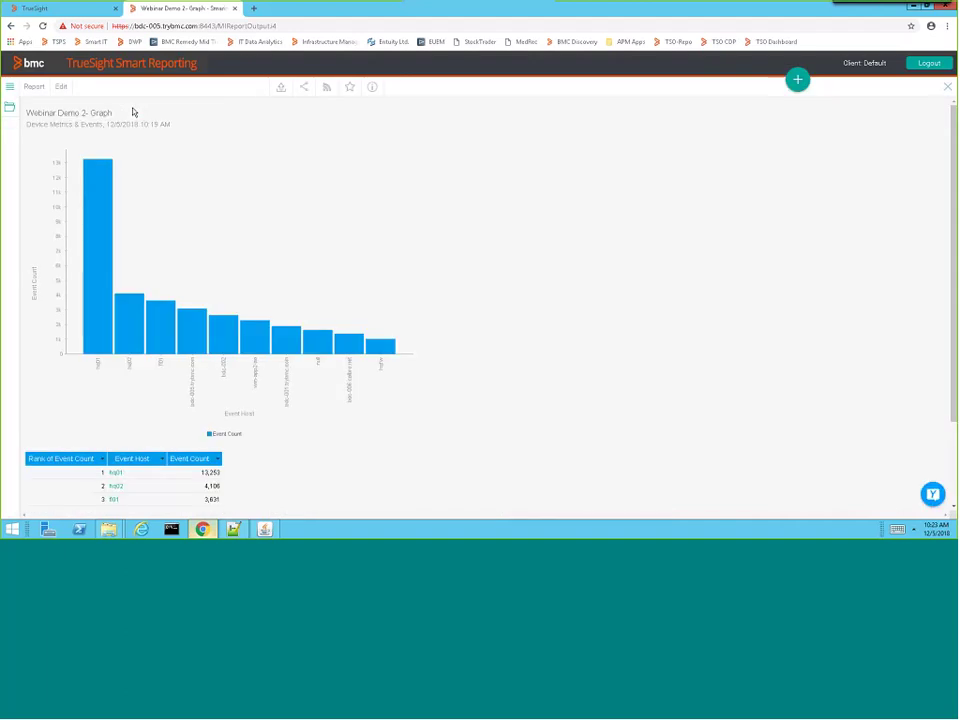
Start a new email broadcast for the Webinar Demo 2- Graph report and add a user as its recipient.
click(325, 90)
click(326, 89)
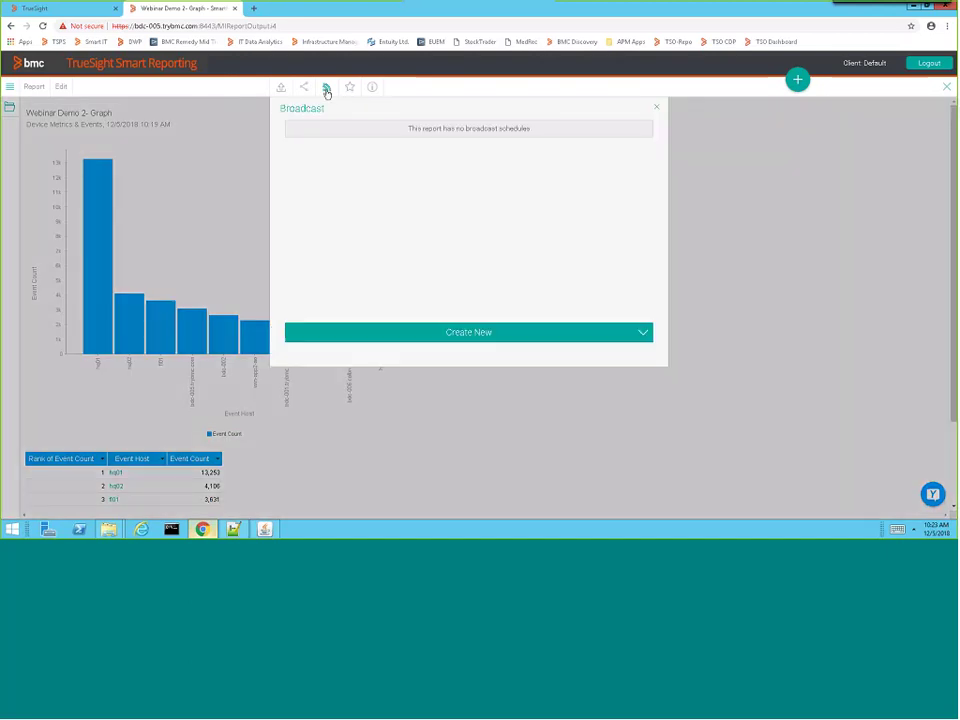
click(546, 338)
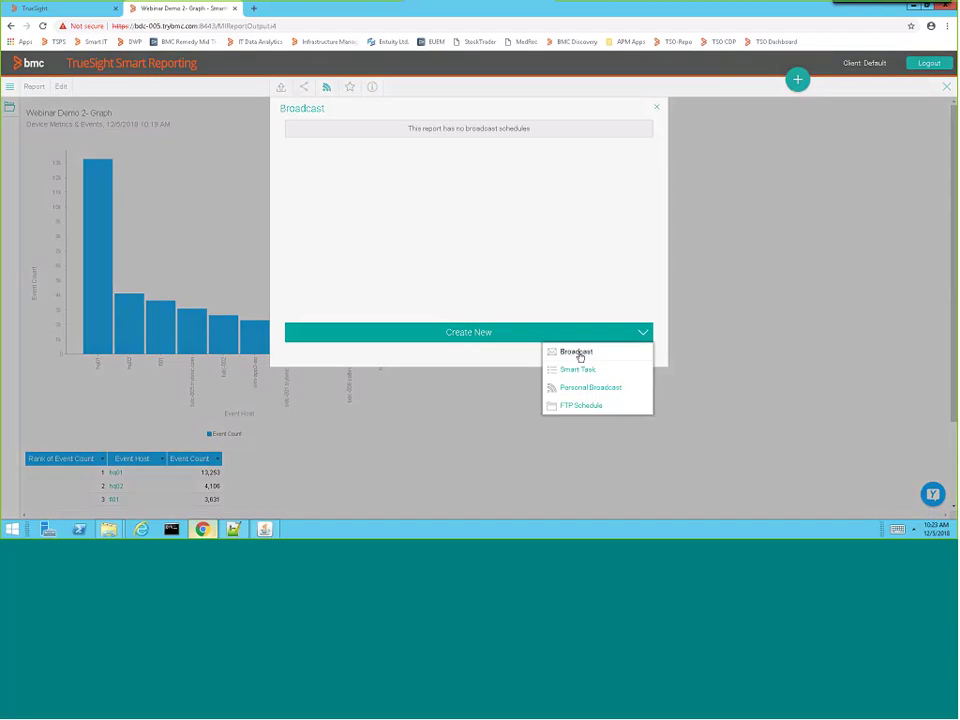
click(576, 353)
click(495, 157)
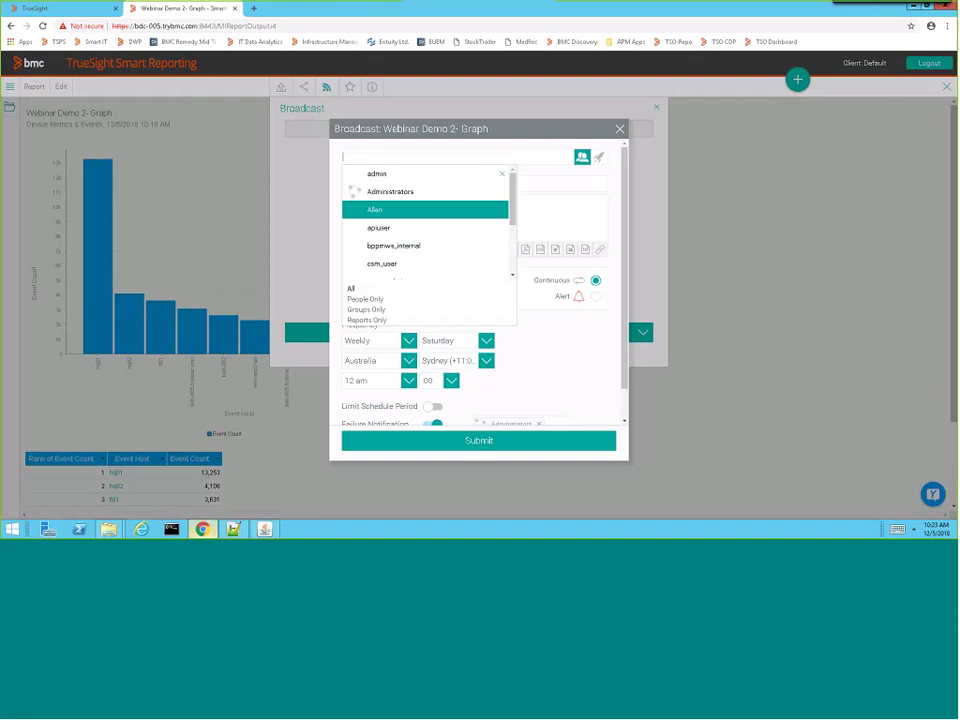
click(434, 212)
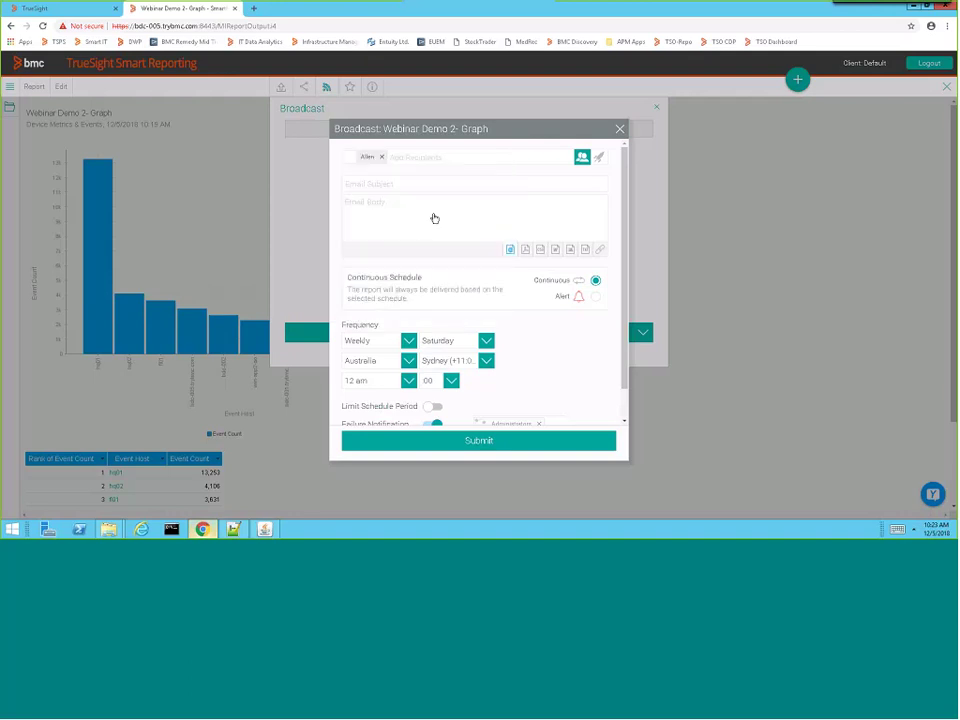
click(434, 218)
Review the broadcast's frequency choices and remaining schedule settings, and close the broadcast without submitting it.
click(408, 340)
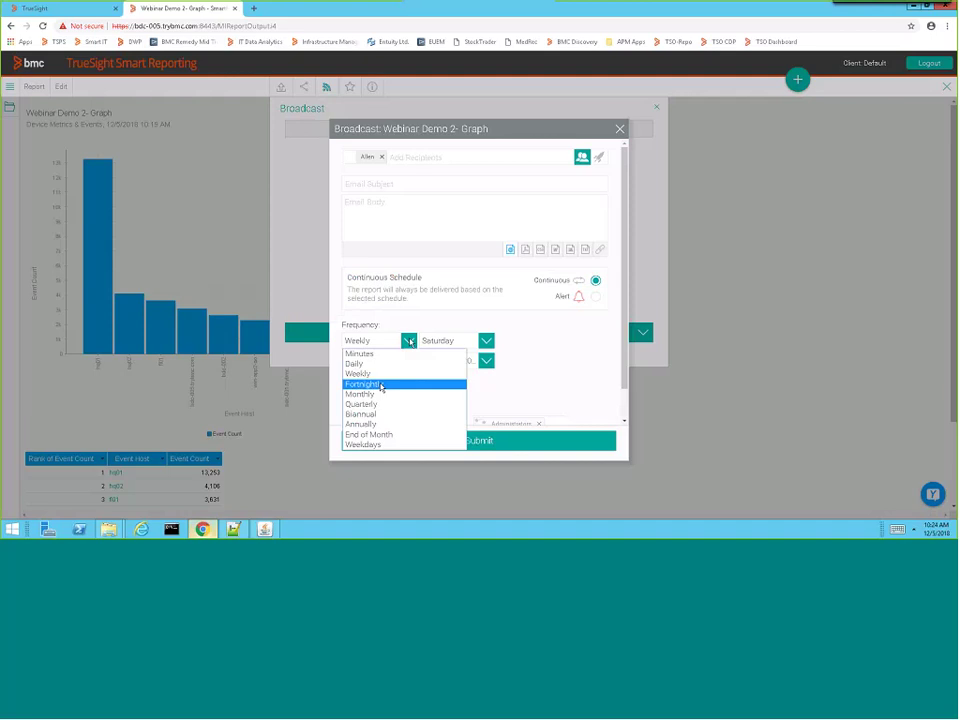
key(Escape)
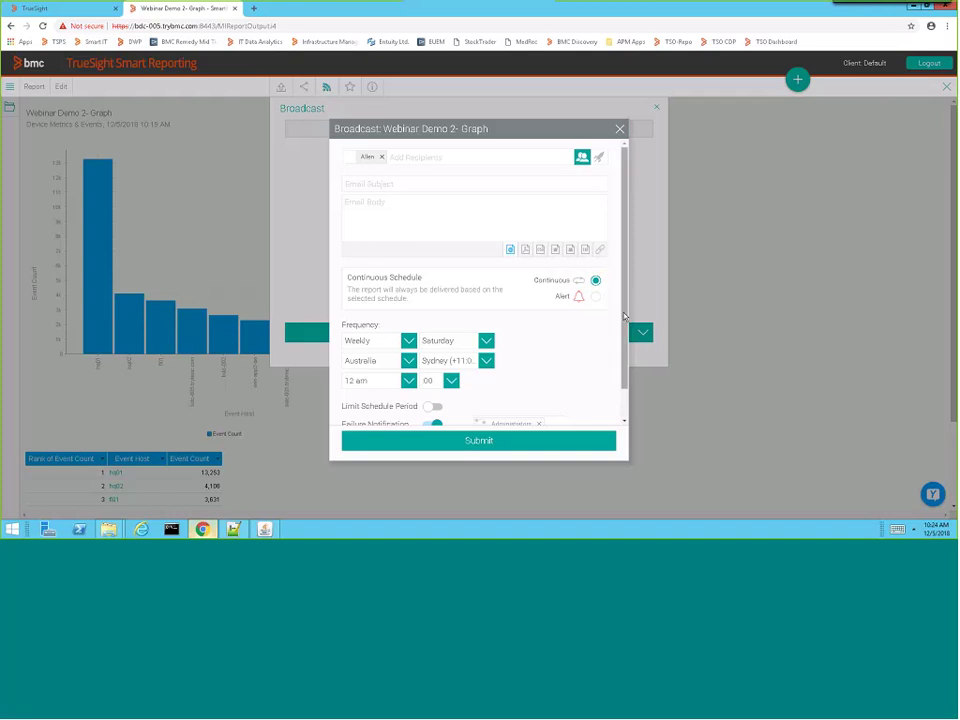
scroll(624, 316, down, 2)
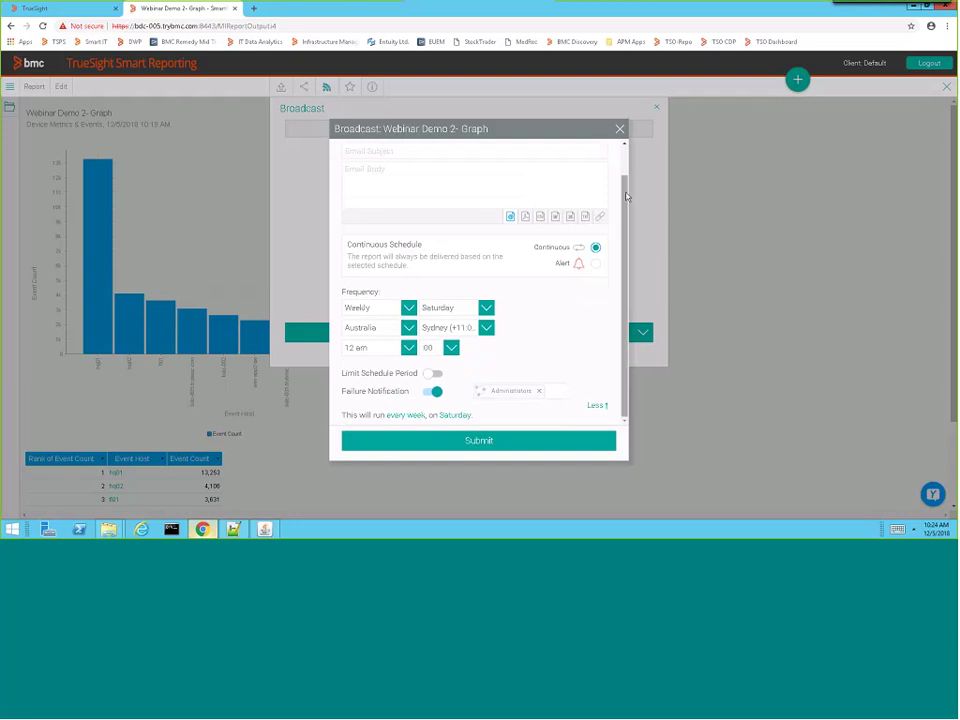
click(620, 129)
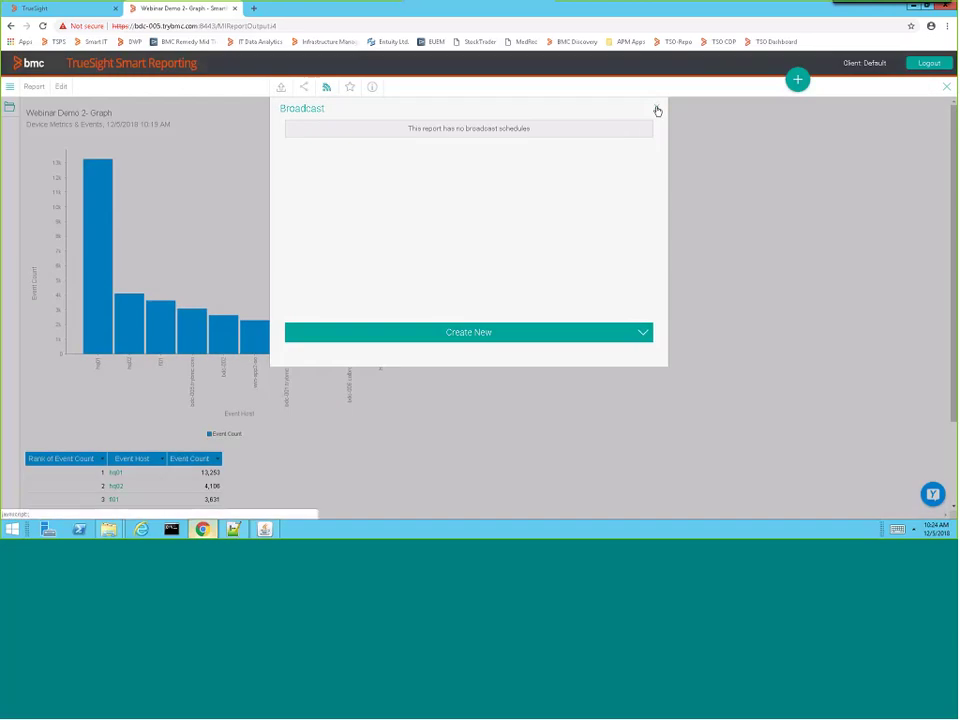
click(657, 110)
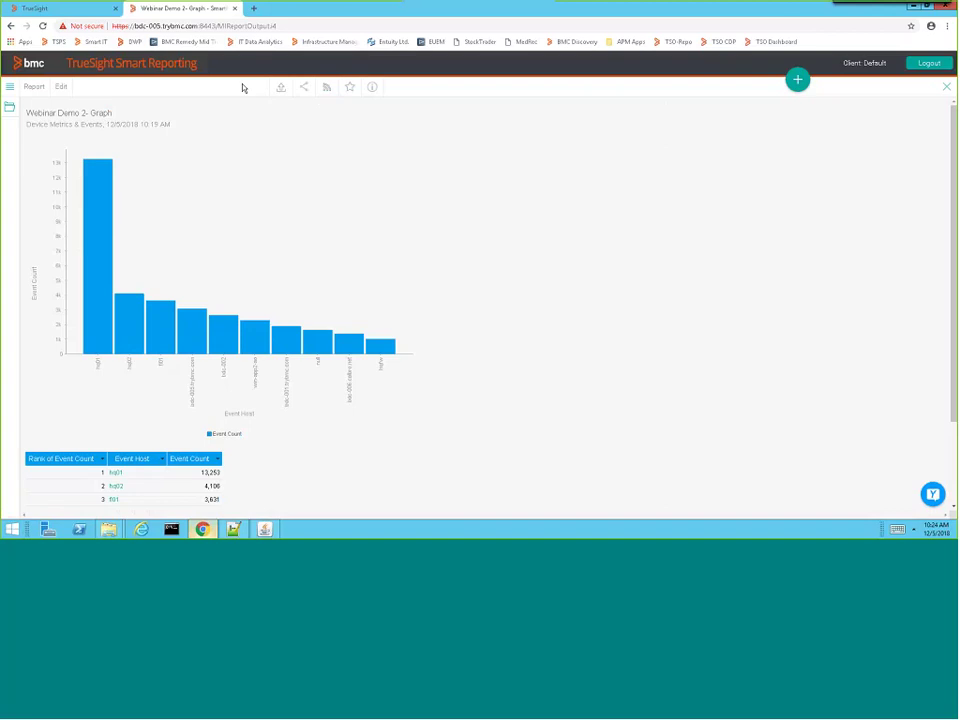
Browse the saved reports and open the published Windows CPU Last 24 Hours report.
click(11, 89)
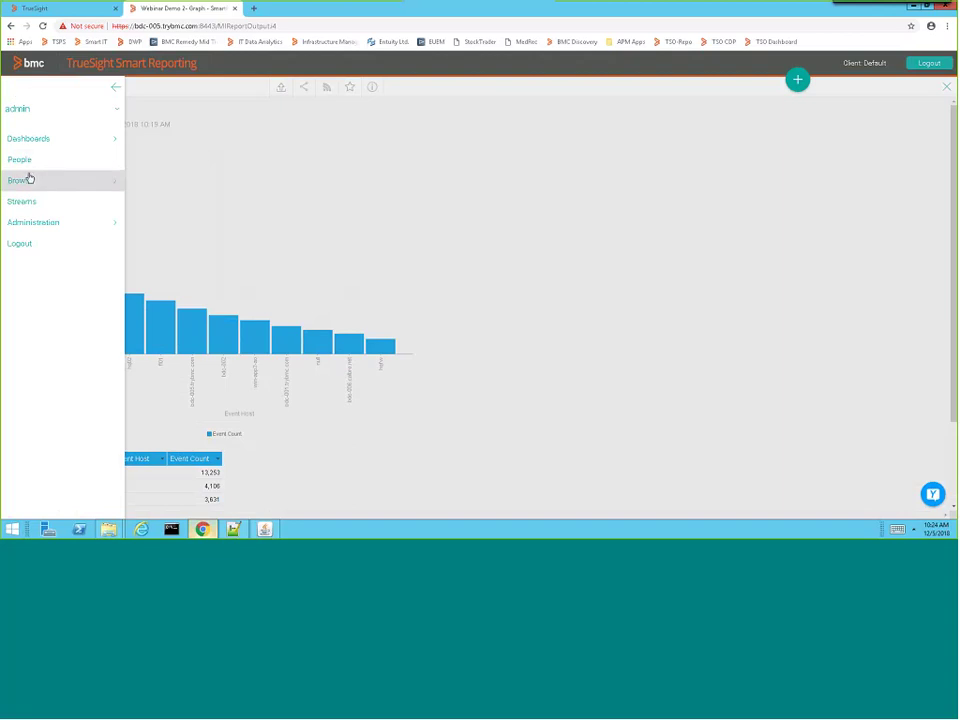
click(30, 180)
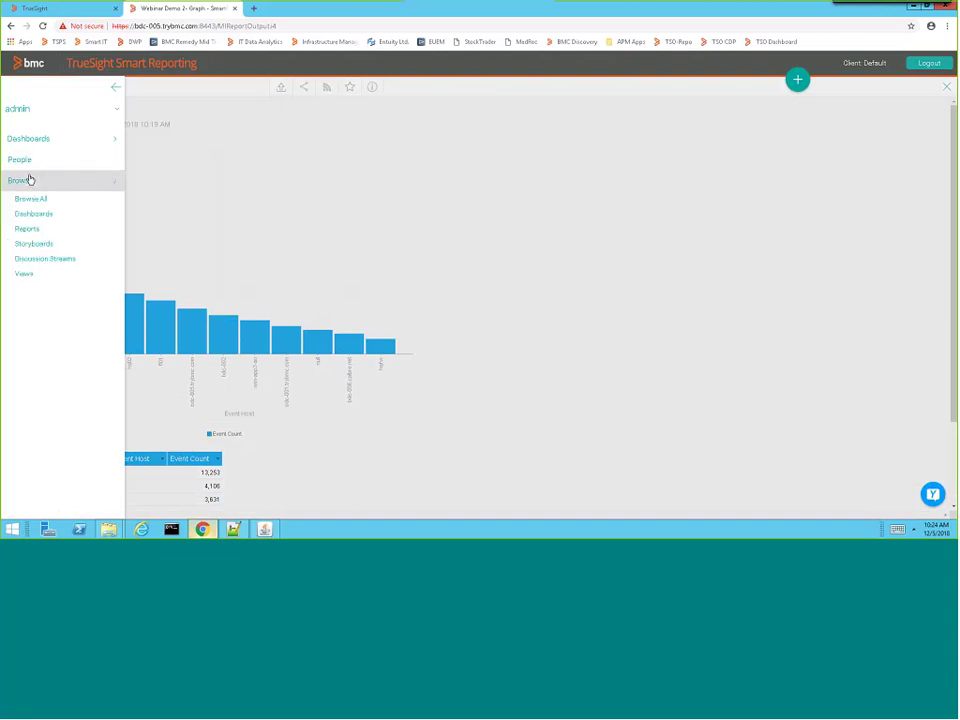
click(36, 231)
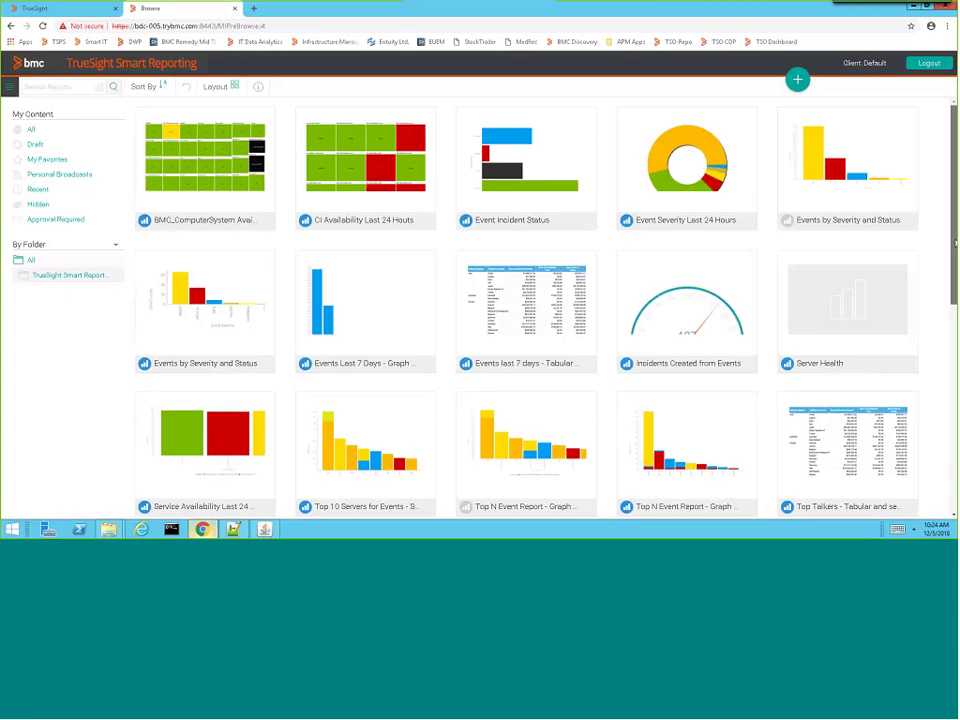
scroll(955, 243, down, 3)
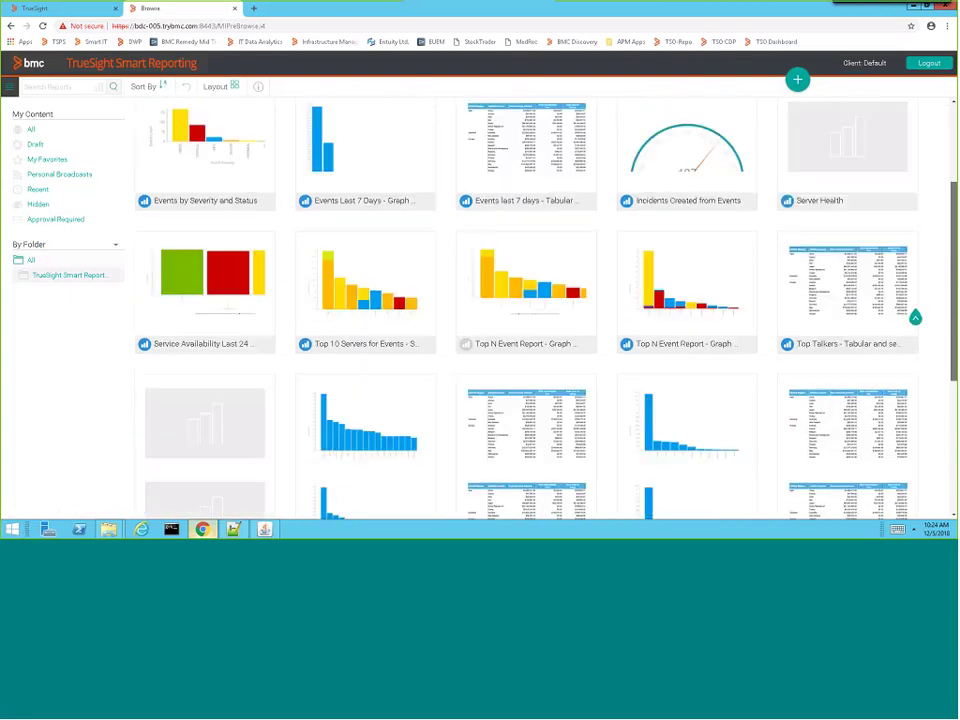
scroll(953, 484, down, 3)
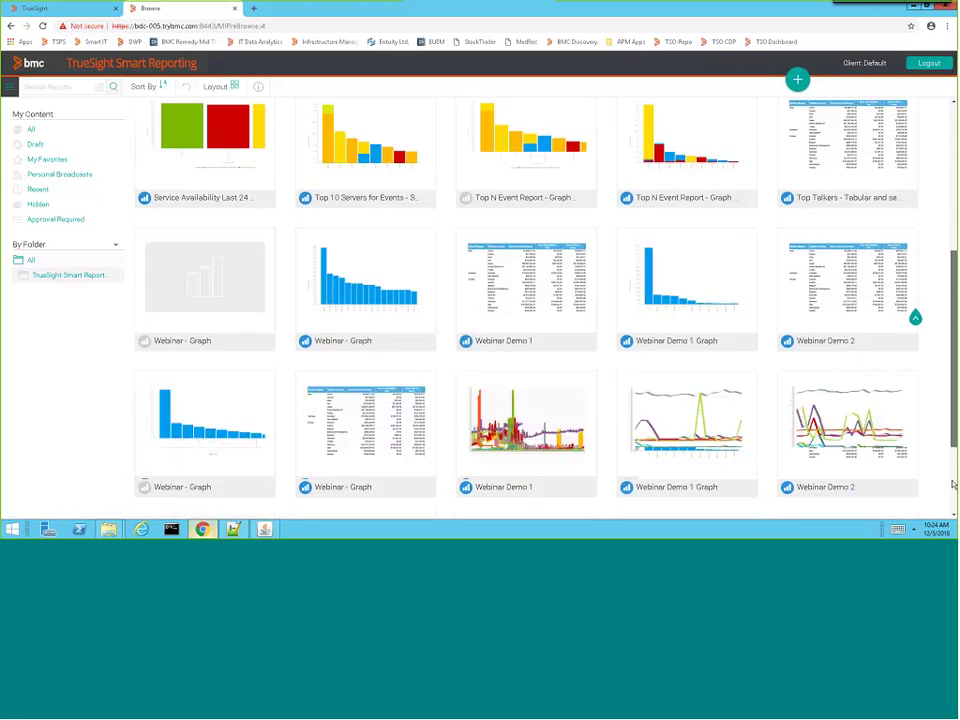
scroll(953, 480, down, 1)
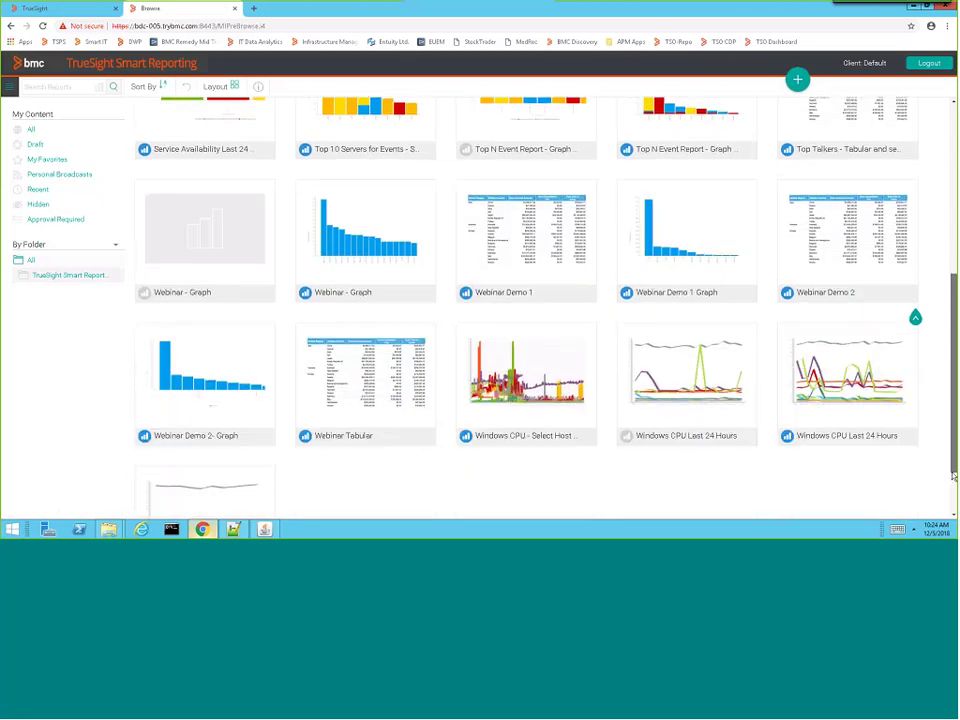
scroll(953, 478, down, 2)
right_click(911, 357)
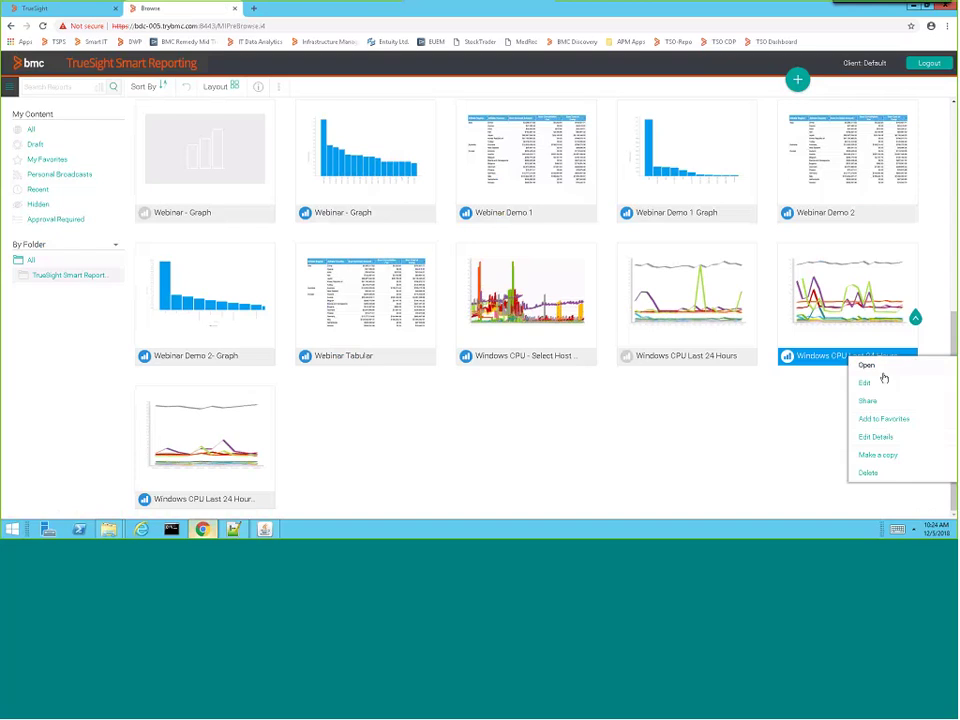
click(874, 367)
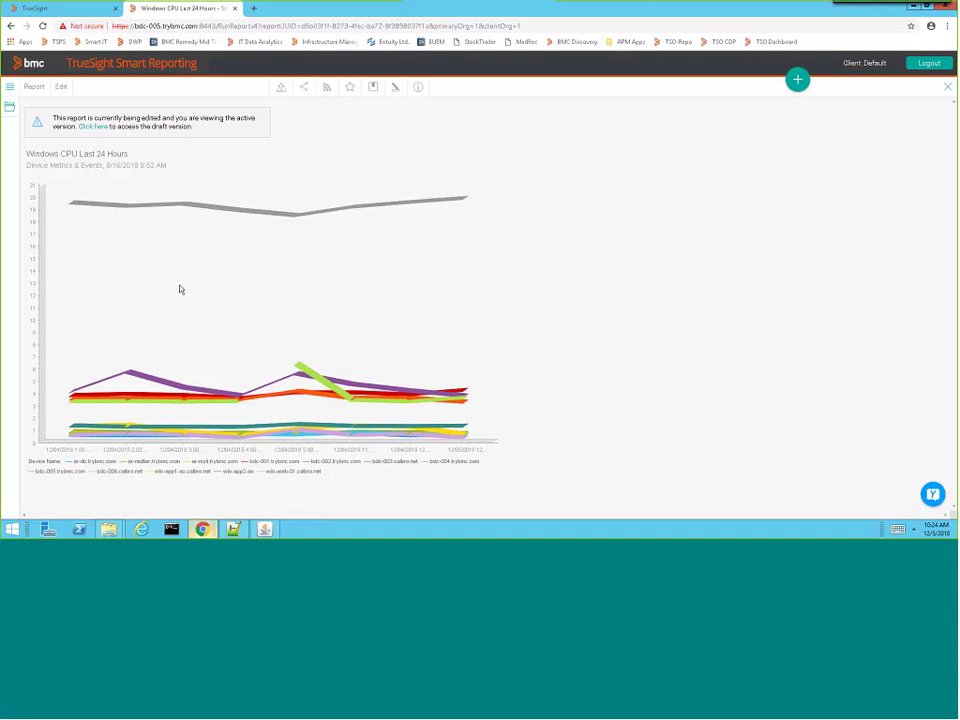
Open the data of the Windows CPU Last 24 Hours report for editing, continuing to its draft version.
click(61, 88)
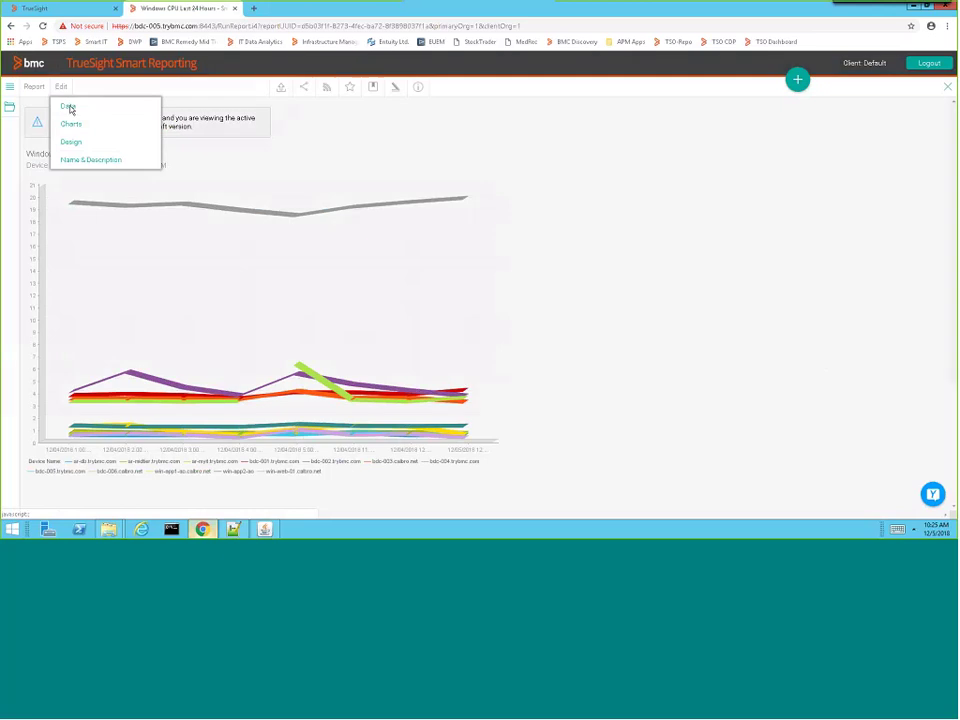
click(275, 137)
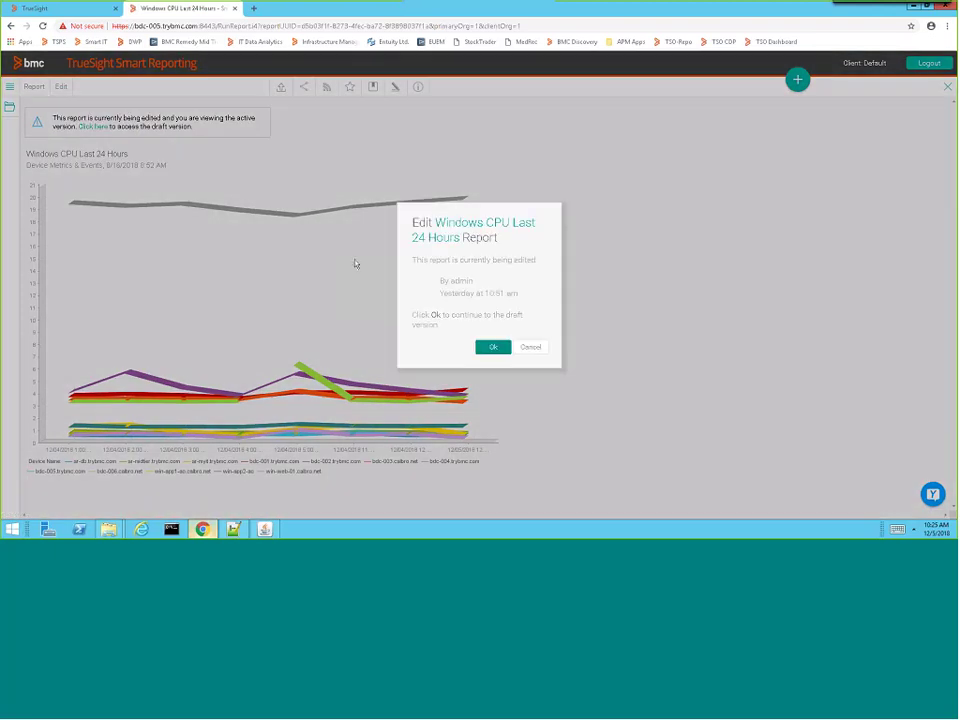
click(489, 346)
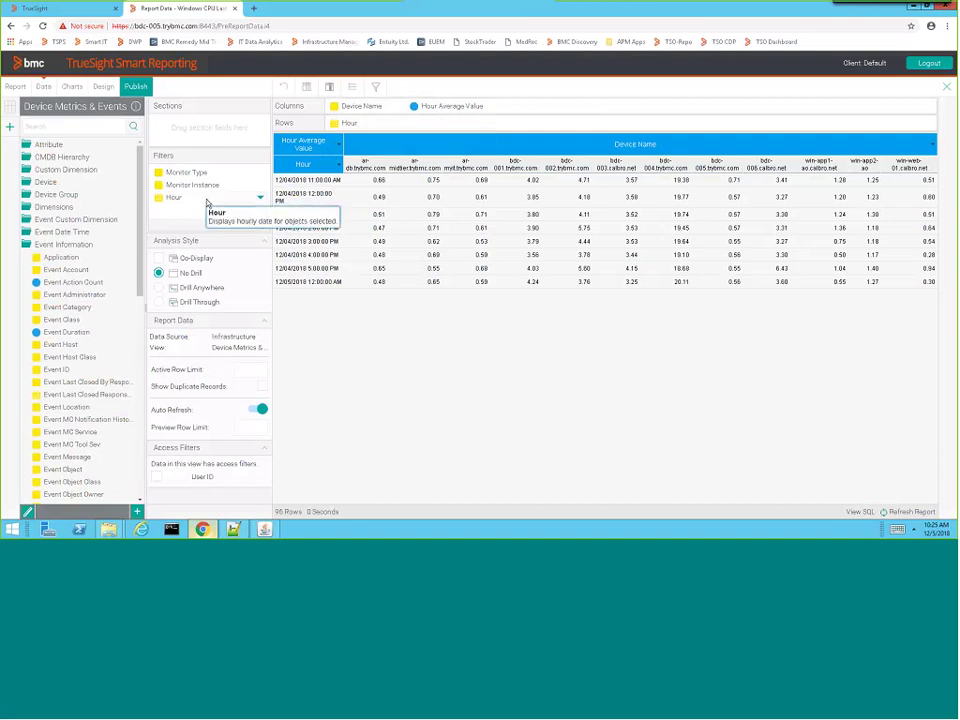
Check the value defined for the Hour filter and close it without changes.
click(260, 200)
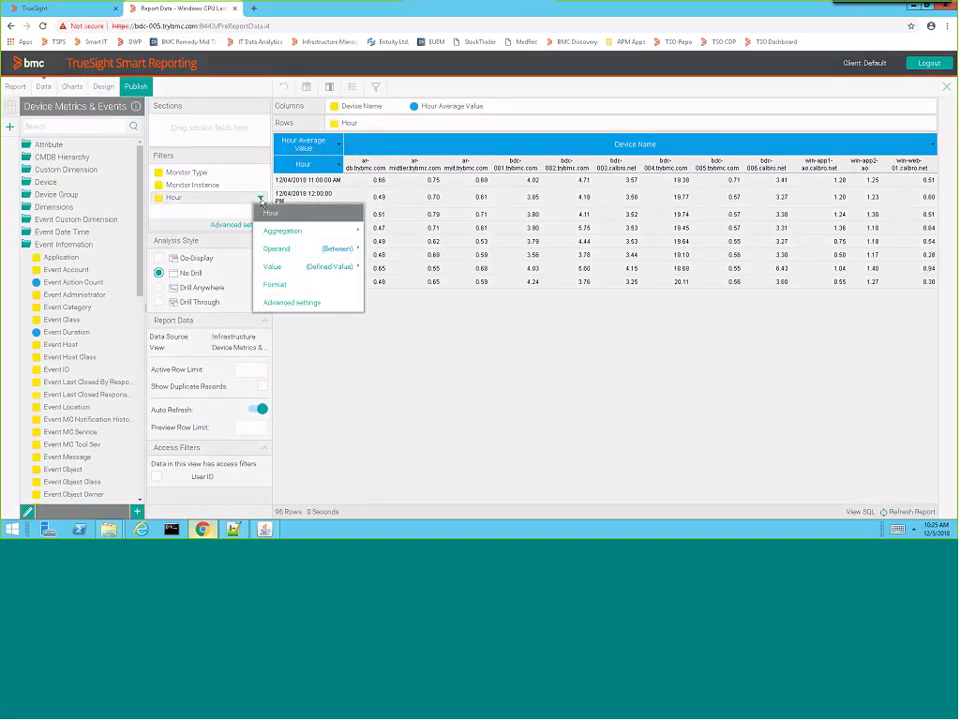
mouse_move(330, 267)
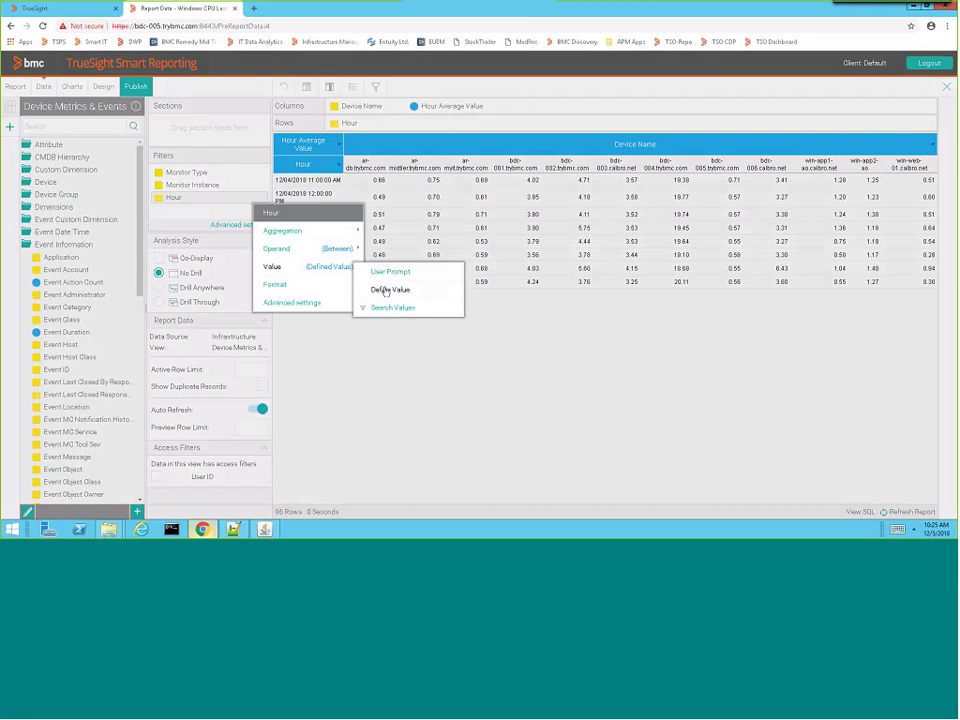
click(387, 290)
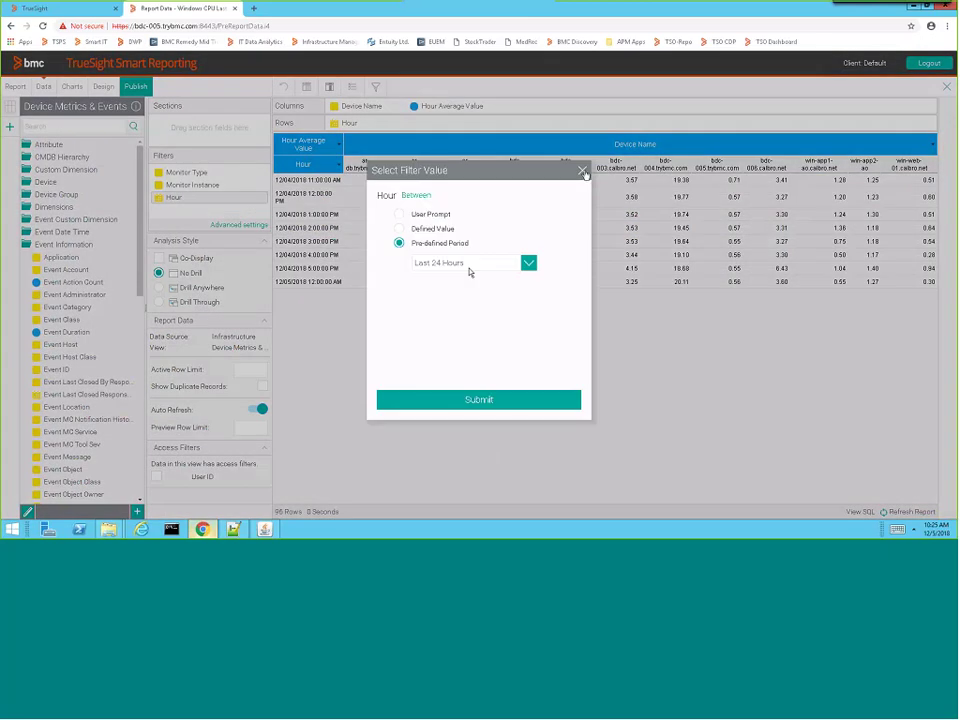
click(584, 172)
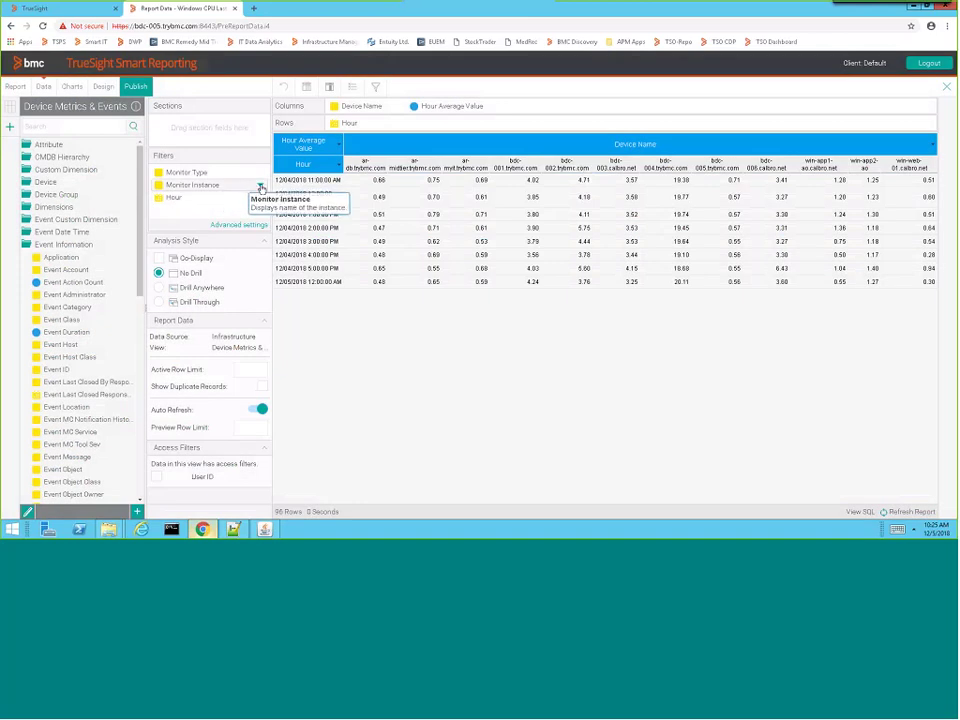
Check the operand choices and defined value of the Monitor Instance filter, leaving them unchanged.
click(261, 188)
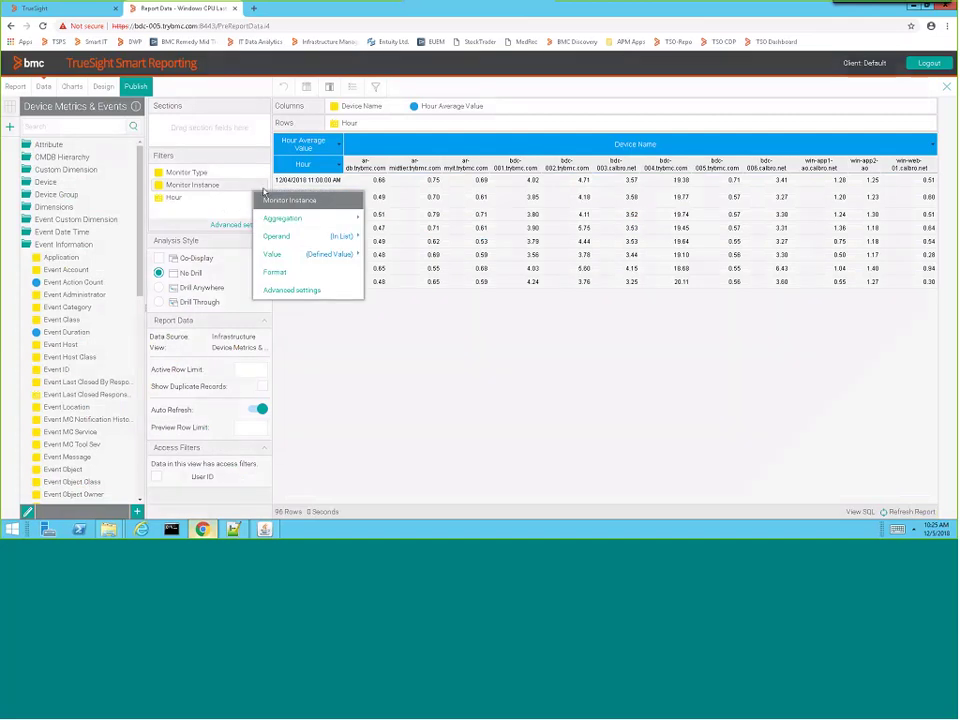
click(308, 234)
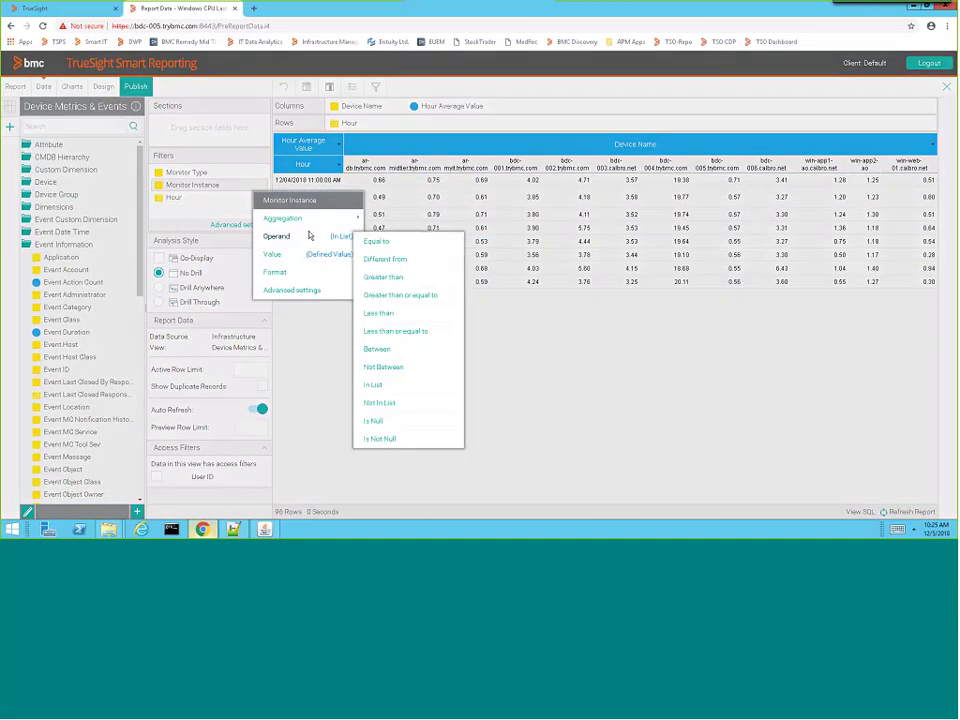
click(322, 256)
click(390, 277)
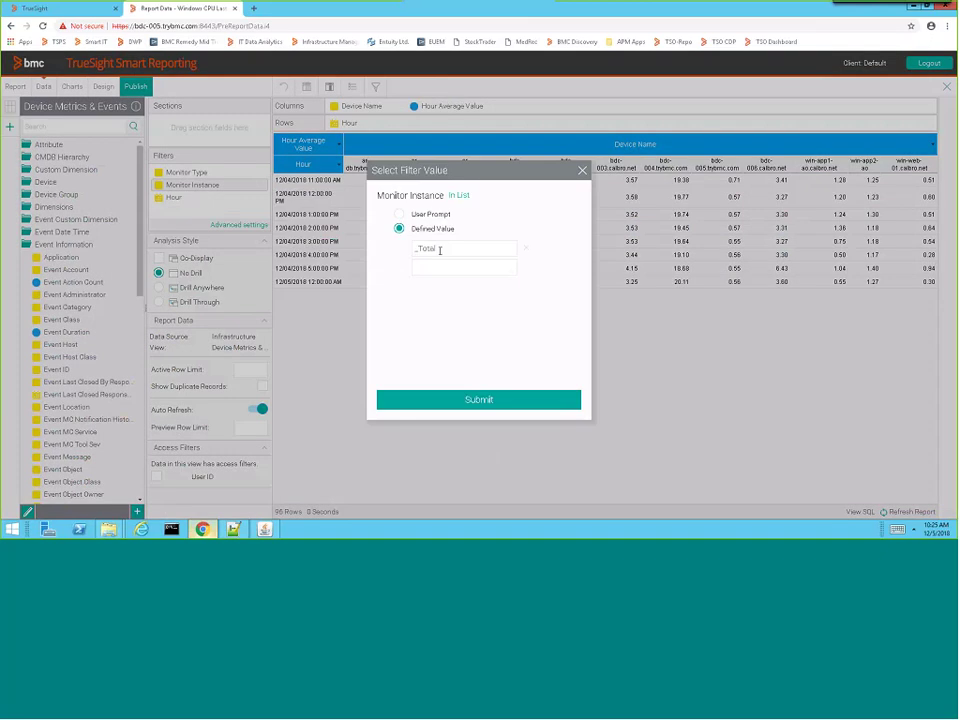
key(Escape)
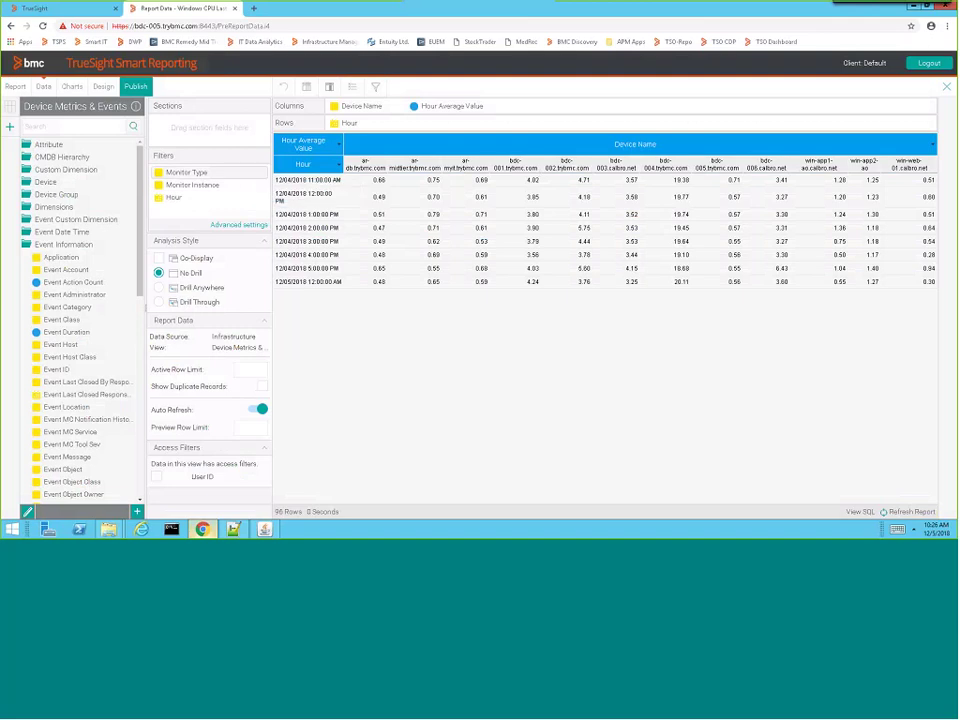
Change the chart type of the Windows CPU Last 24 Hours report to a plain Line chart.
click(71, 87)
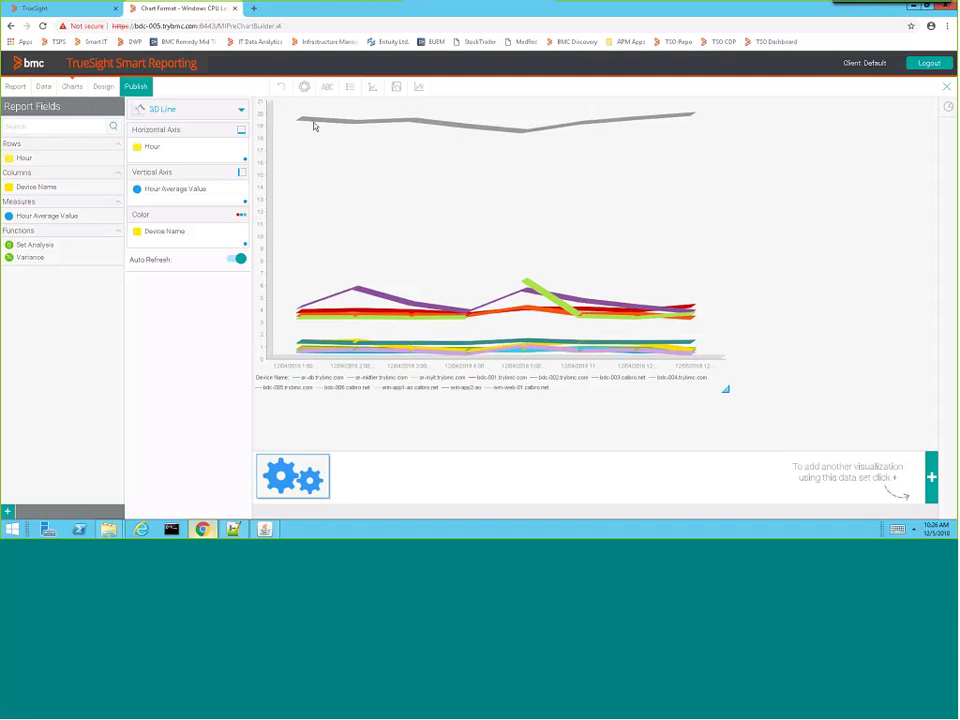
click(948, 107)
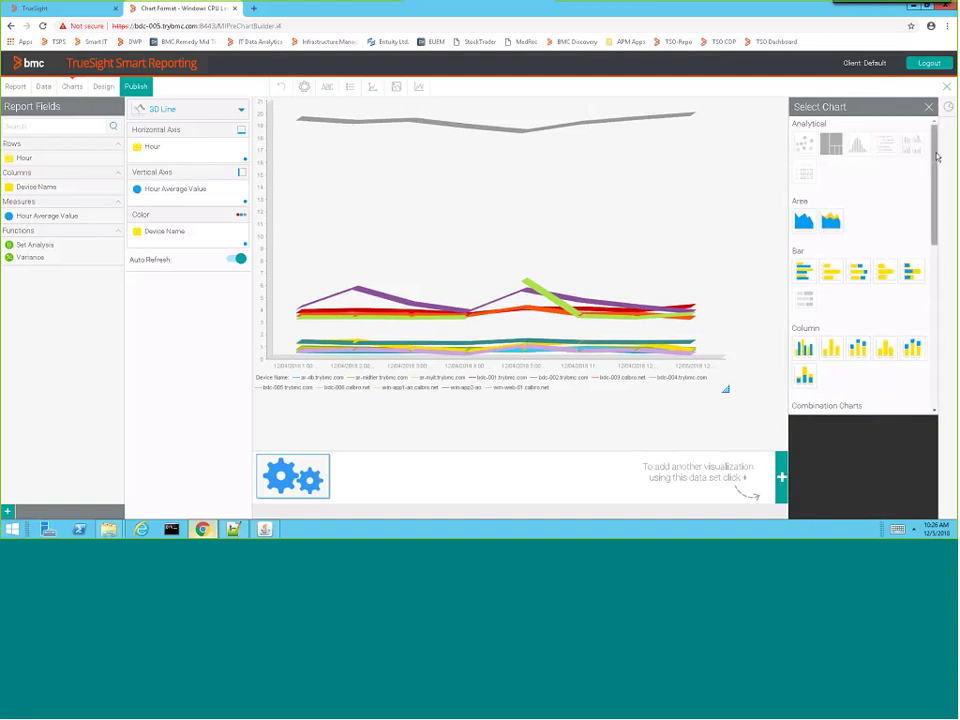
scroll(937, 178, down, 1)
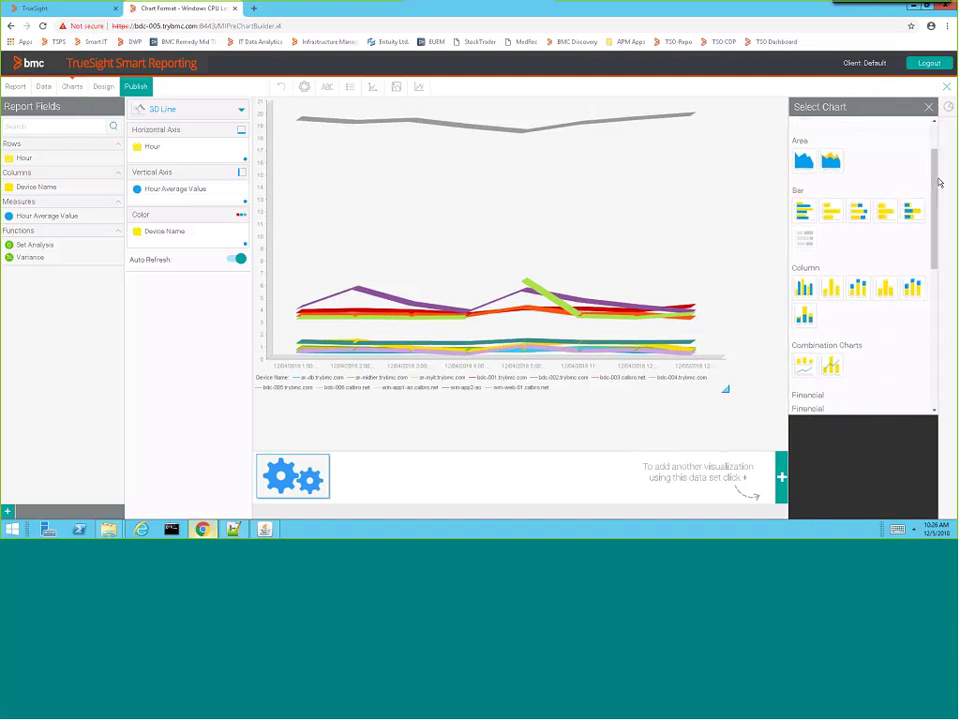
drag(935, 183, 938, 219)
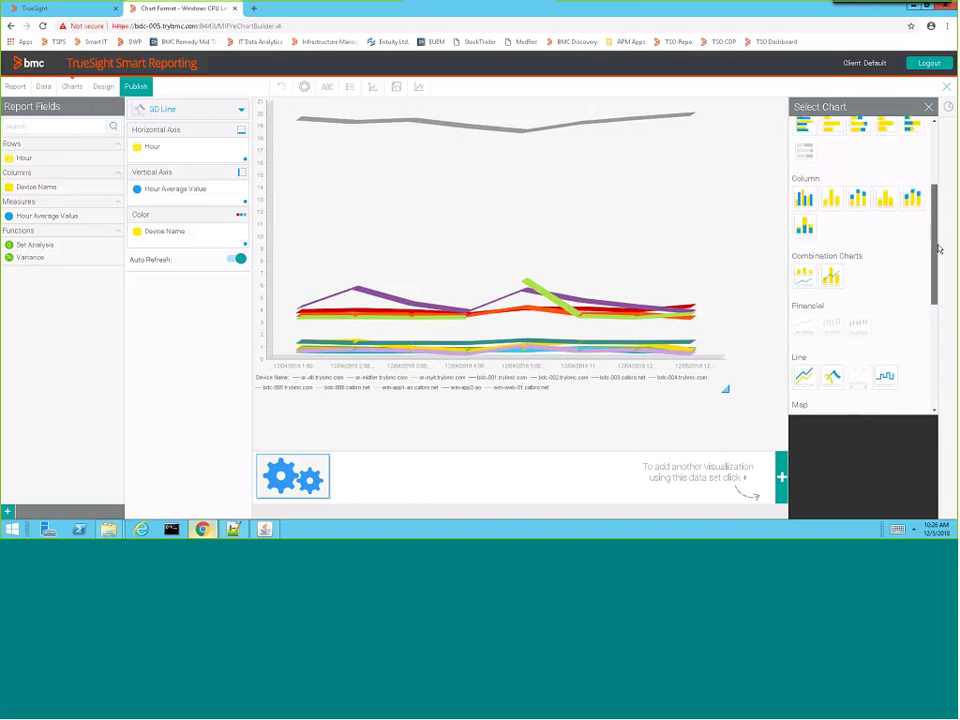
scroll(936, 249, down, 1)
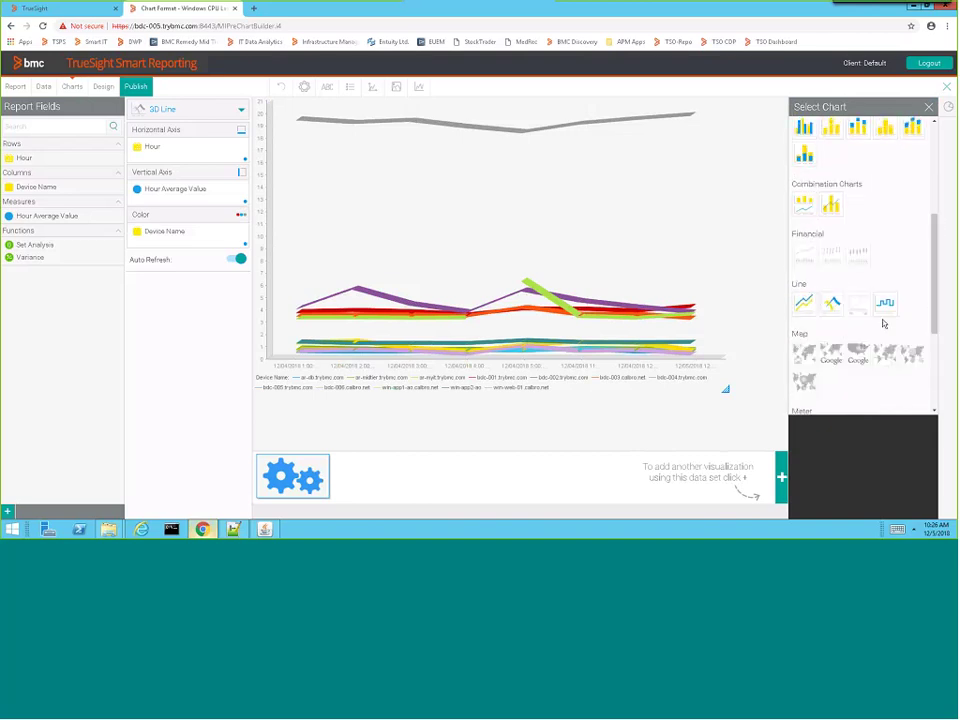
click(804, 303)
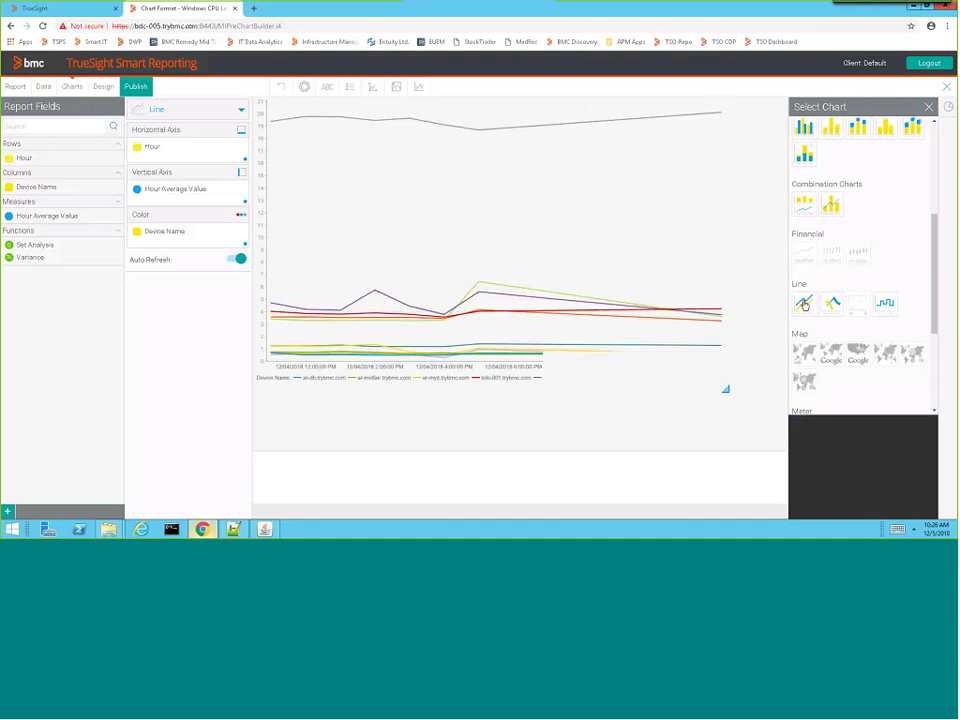
drag(936, 268, 938, 171)
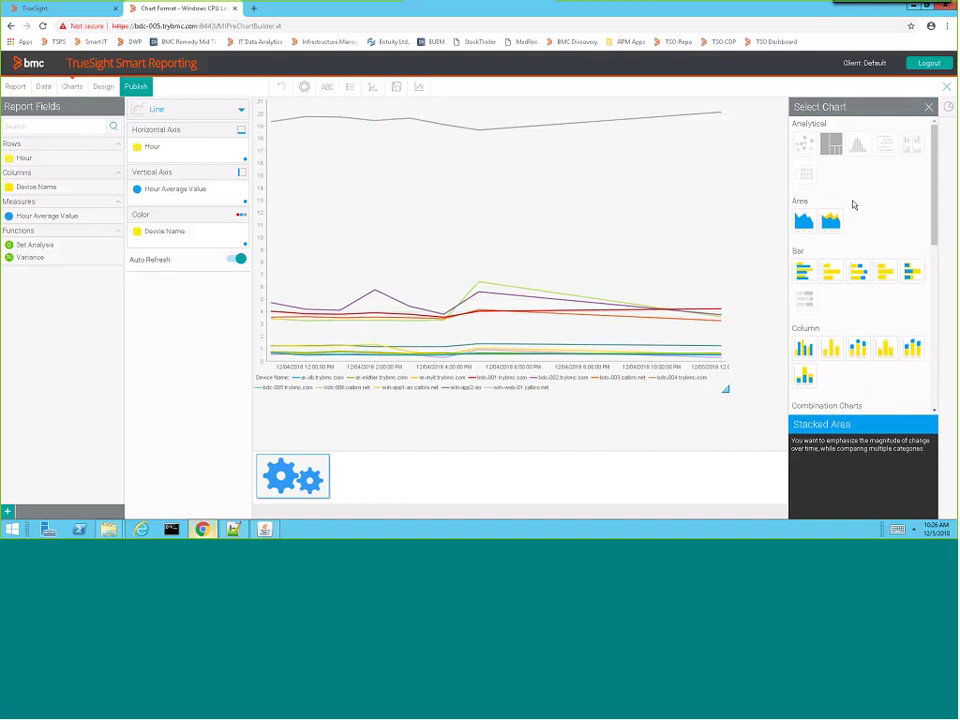
Change the Windows CPU Last 24 Hours chart to Stacked Area and publish the report.
click(831, 222)
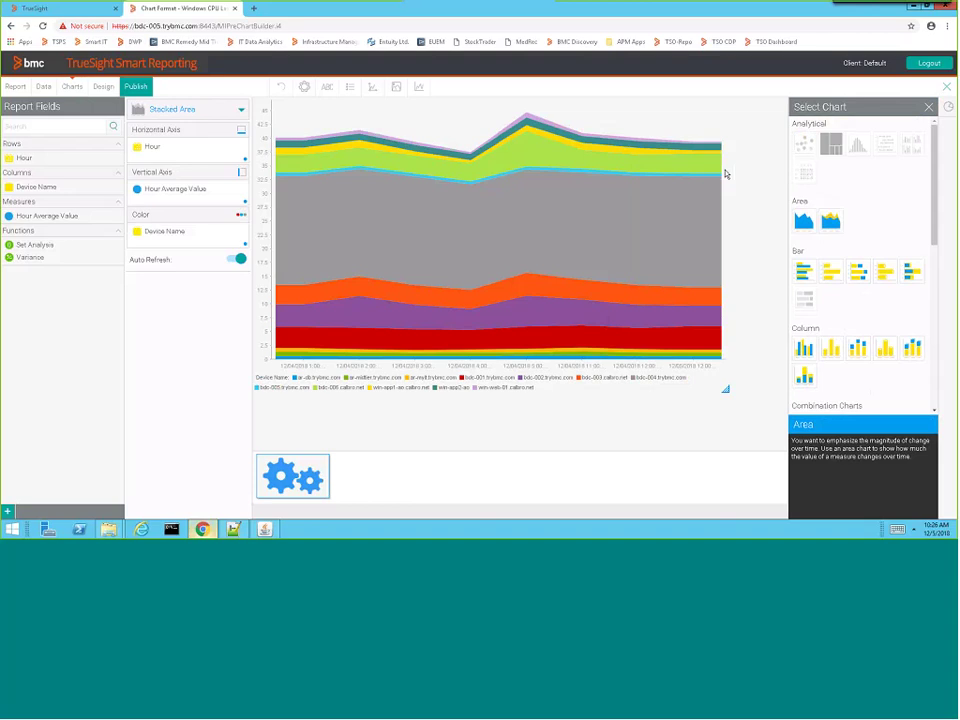
click(137, 87)
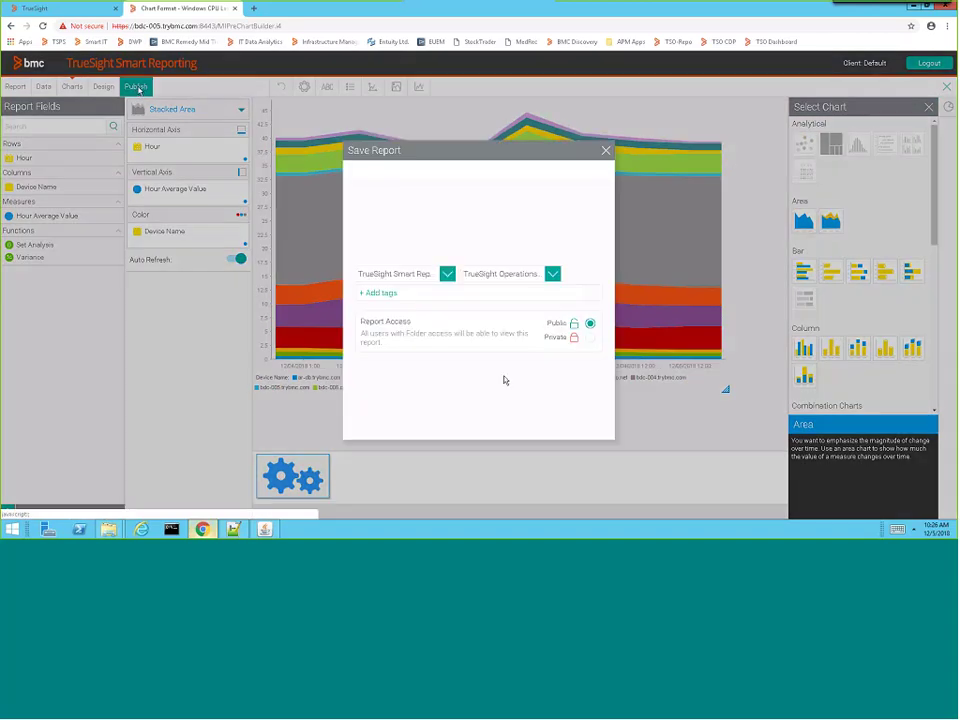
click(496, 416)
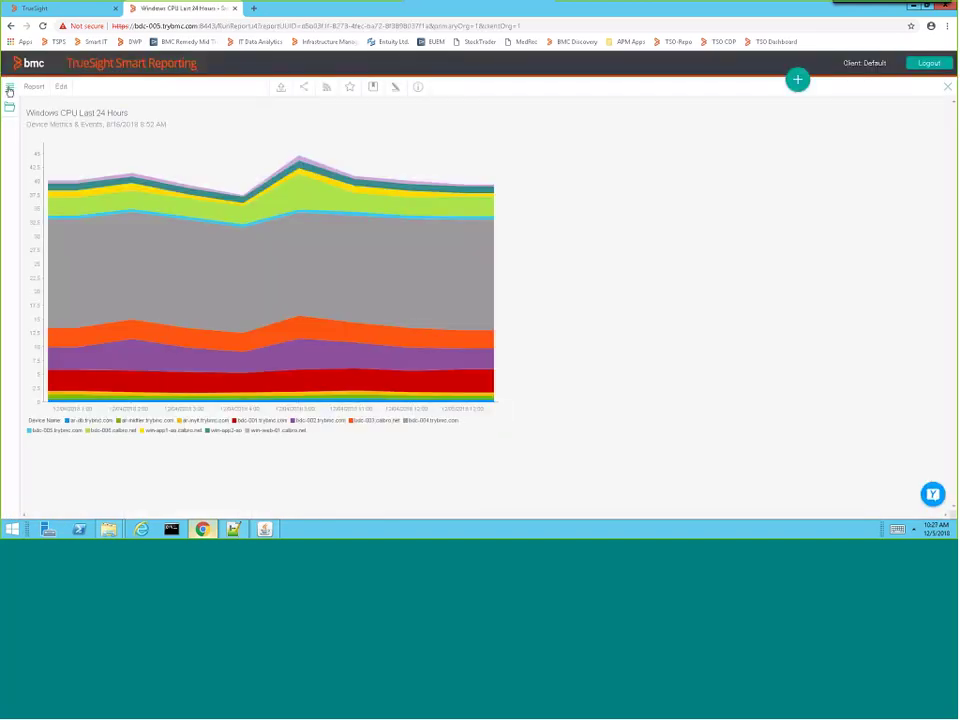
Browse the available dashboards and open the Event Report dashboard to view its charts.
click(9, 90)
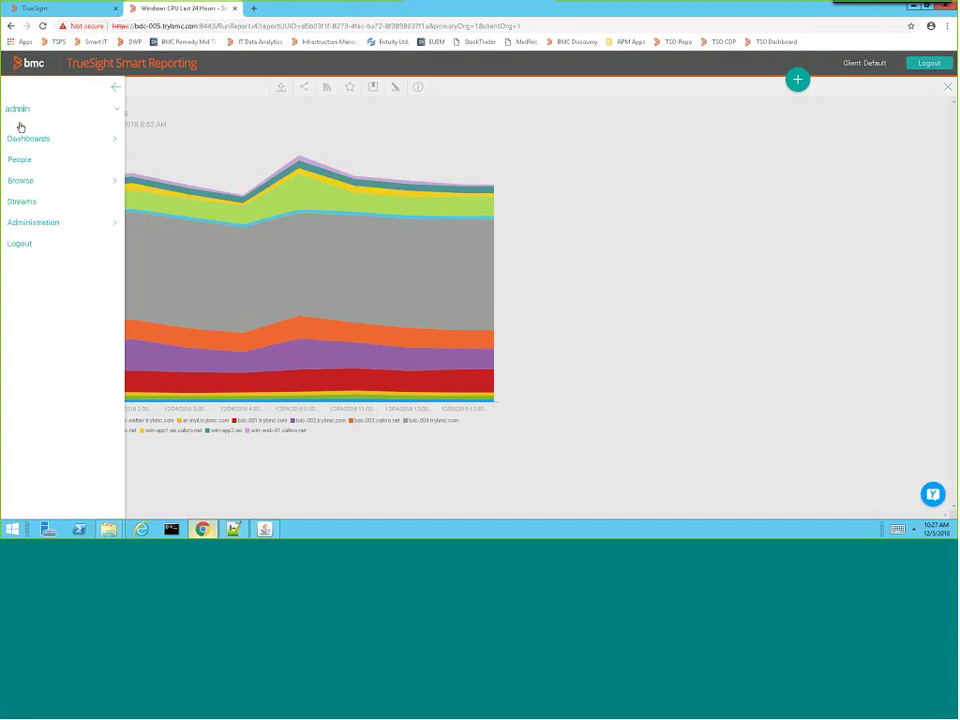
click(46, 184)
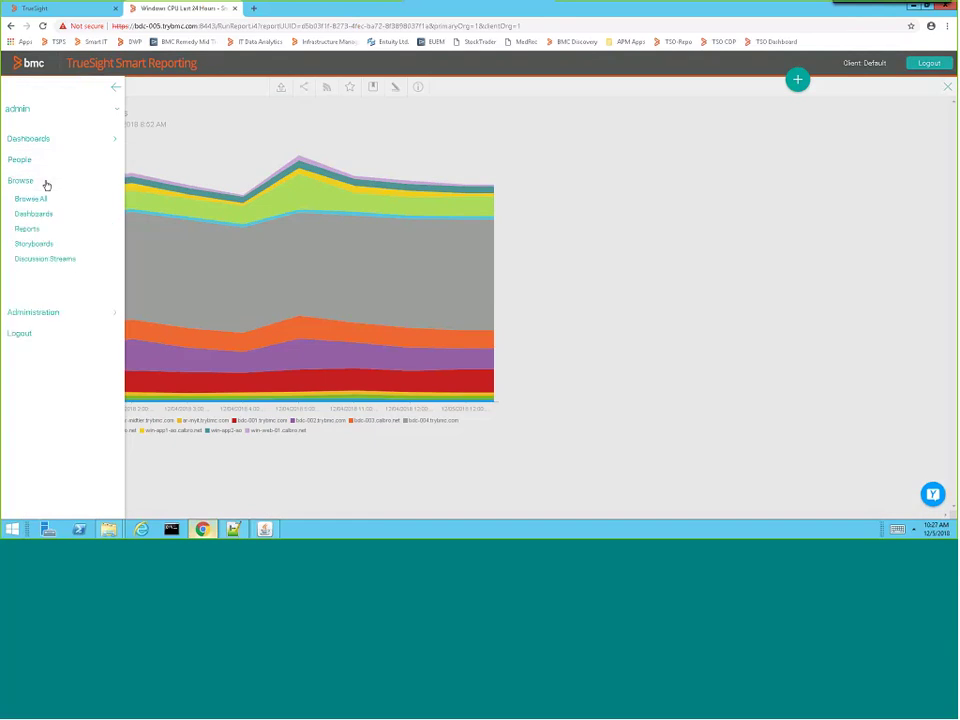
click(40, 215)
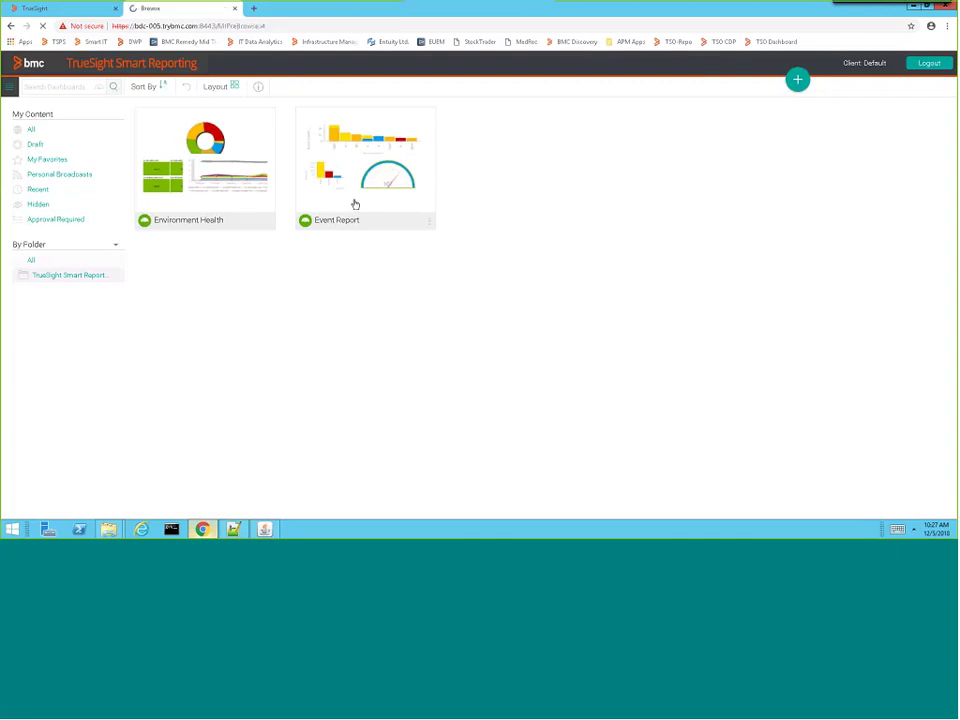
click(341, 173)
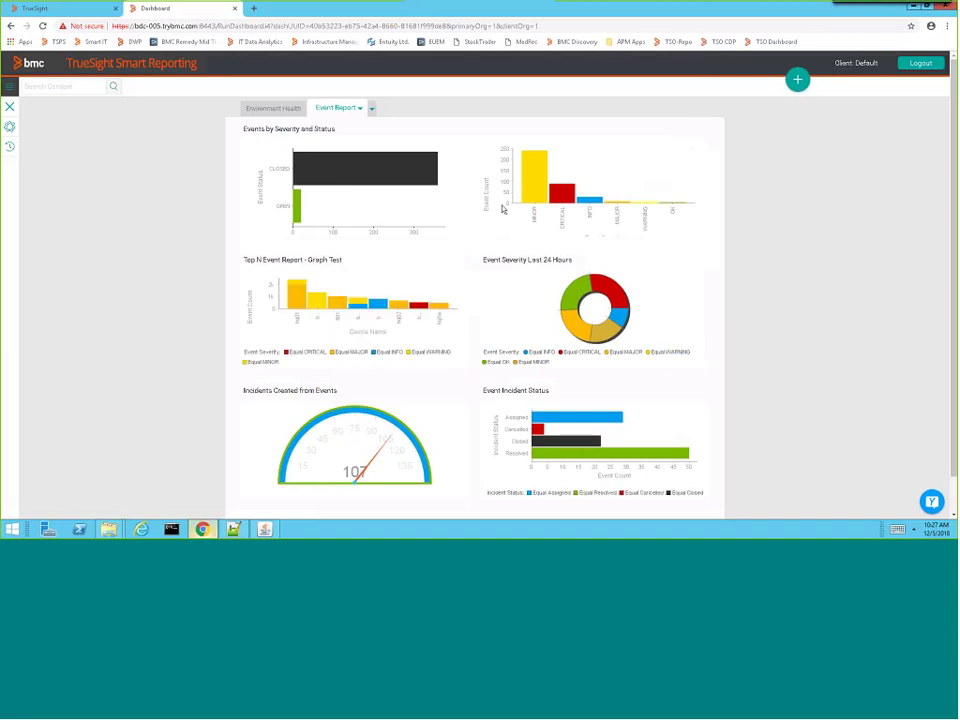
mouse_move(538, 197)
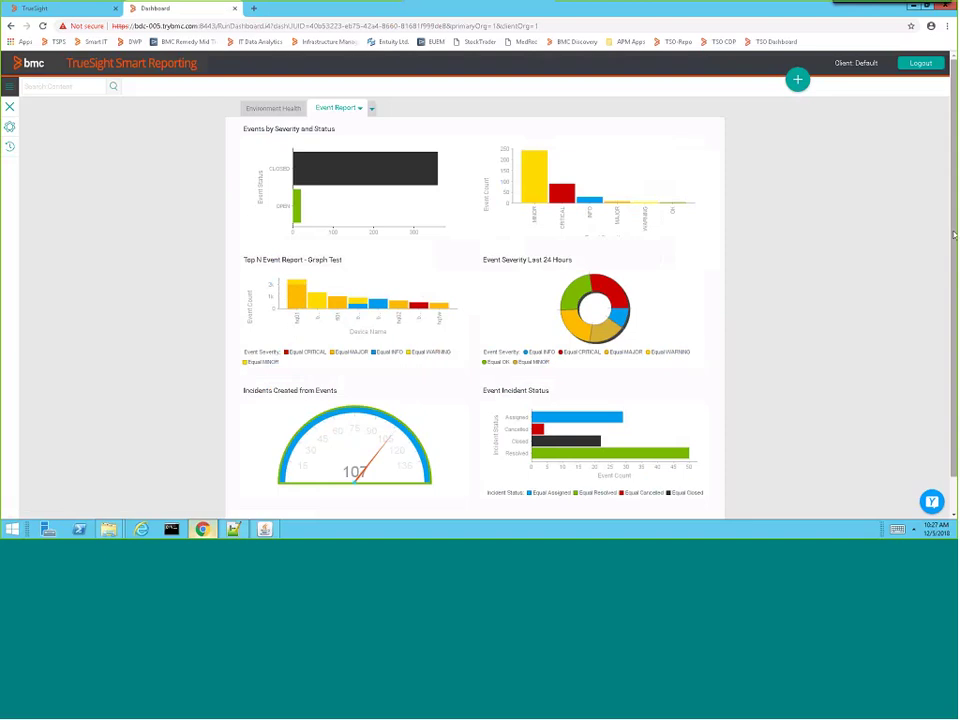
scroll(954, 234, down, 1)
mouse_move(360, 420)
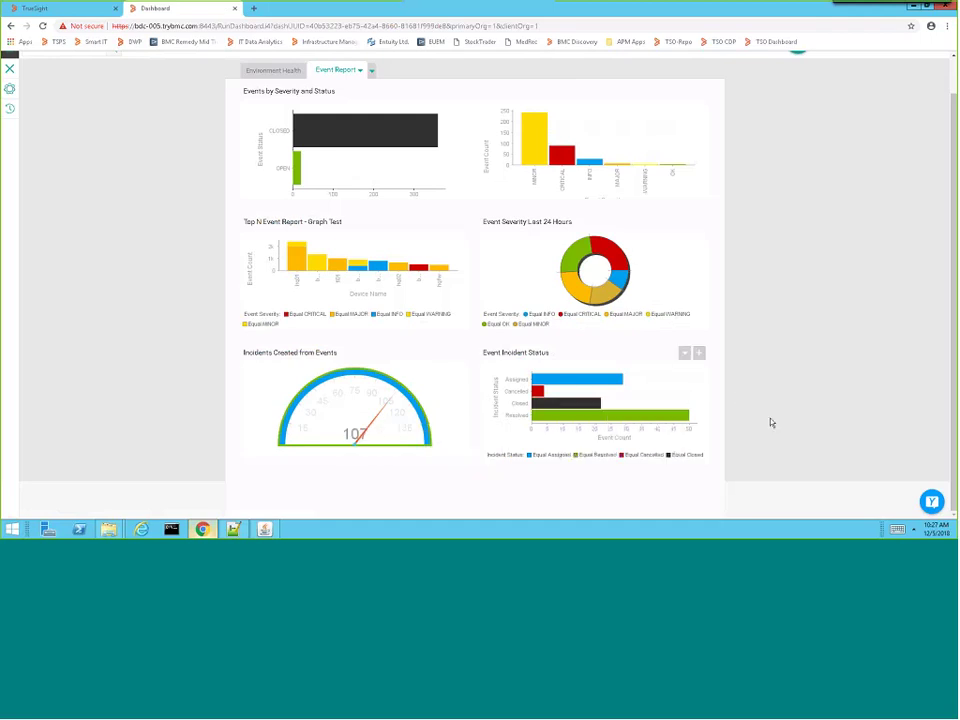
Open the Event Report dashboard for editing and accept the notice about its current use.
click(361, 73)
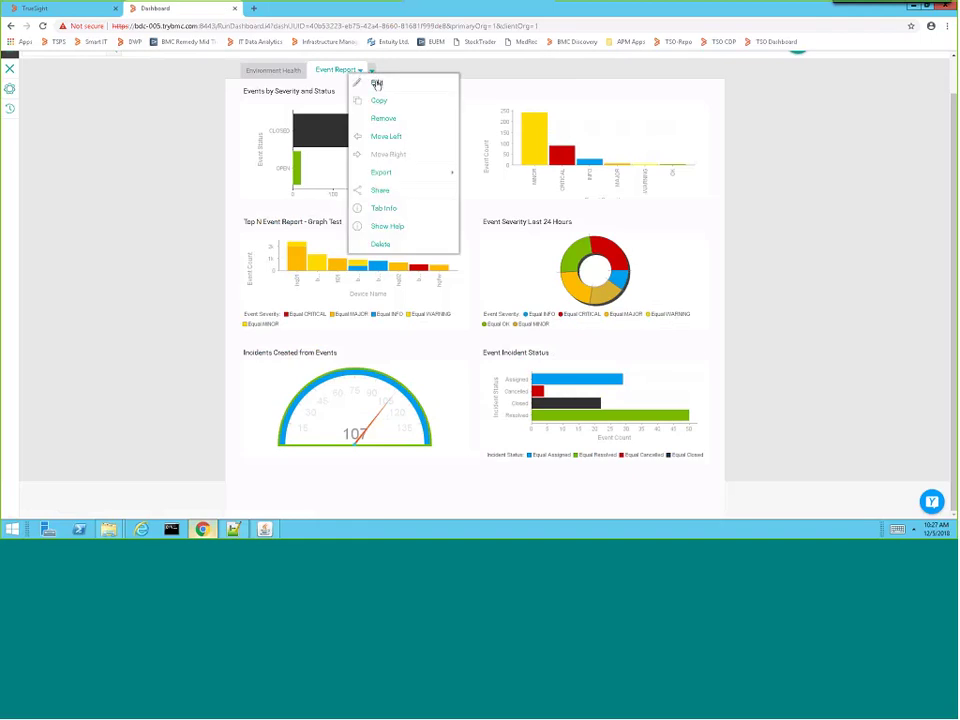
click(376, 85)
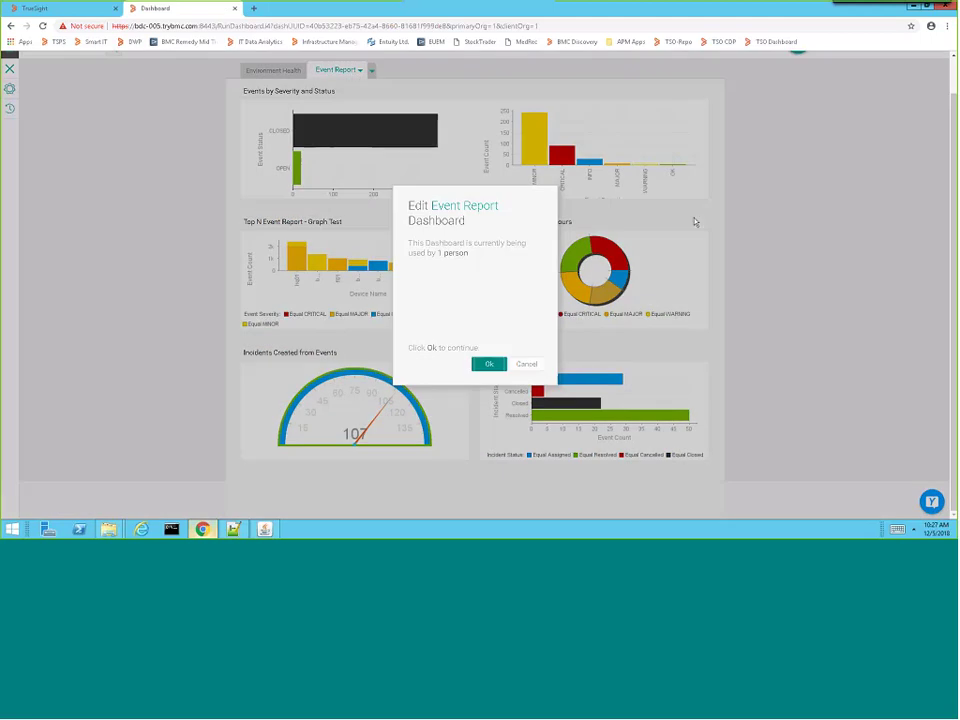
click(492, 366)
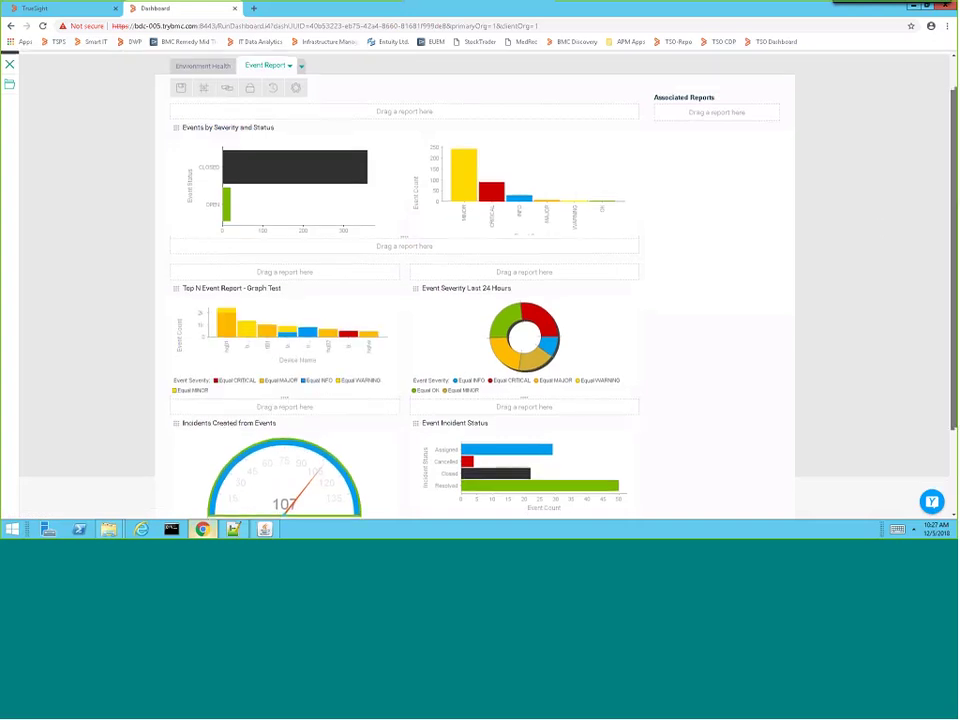
Find reports matching "webinar" and add Webinar Demo 2- Graph to the dashboard directly below Events by Severity and Status.
drag(955, 208, 956, 220)
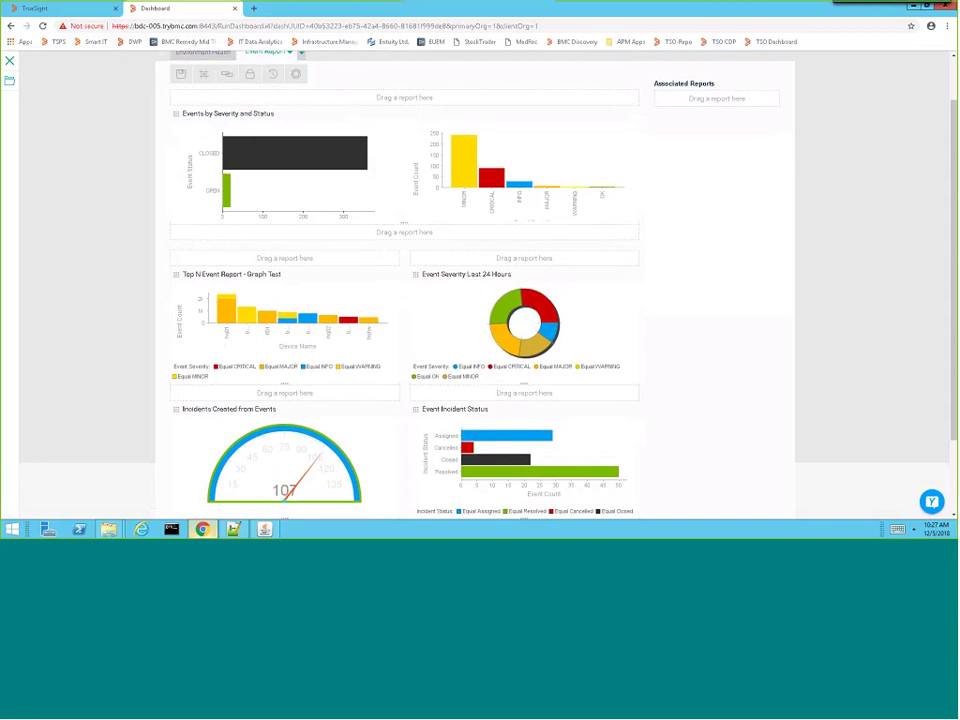
click(9, 80)
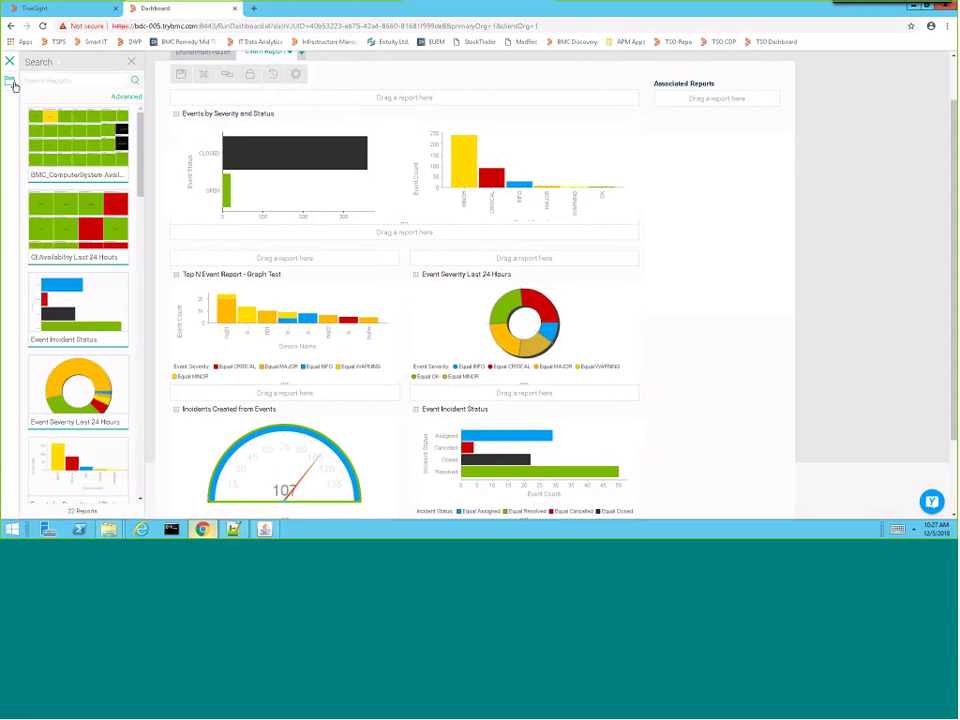
text(webri)
text(ar)
click(135, 81)
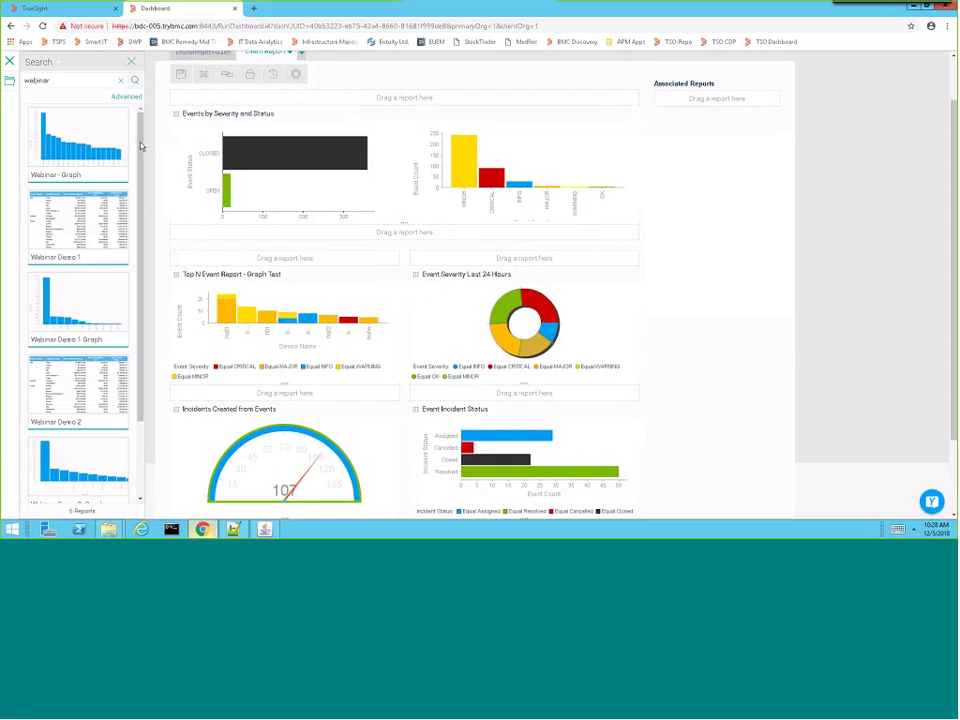
drag(141, 145, 146, 260)
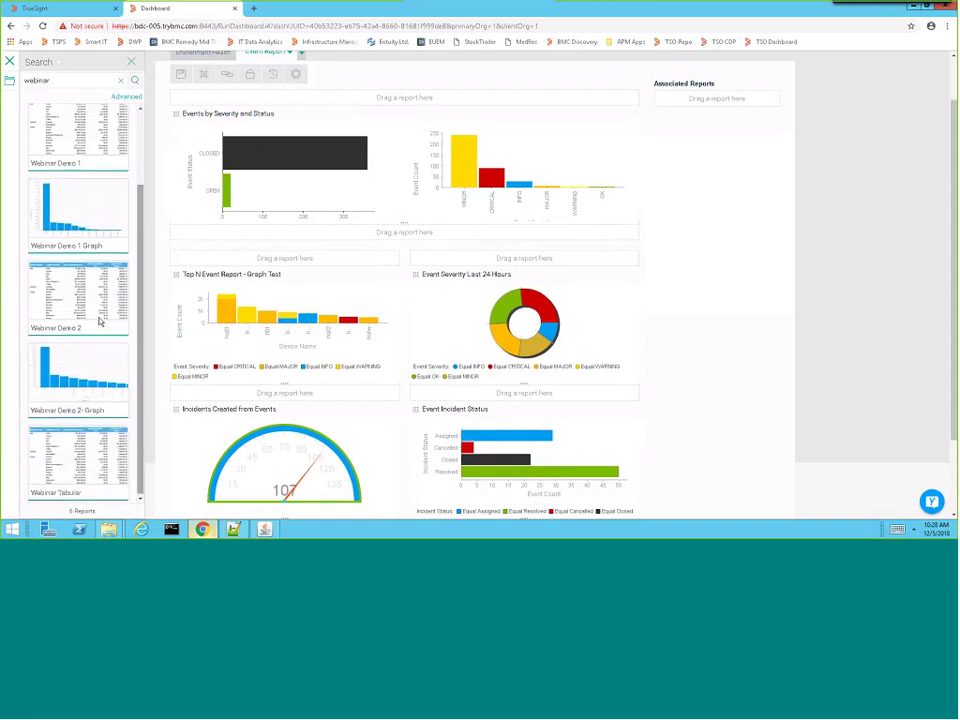
drag(100, 372, 368, 241)
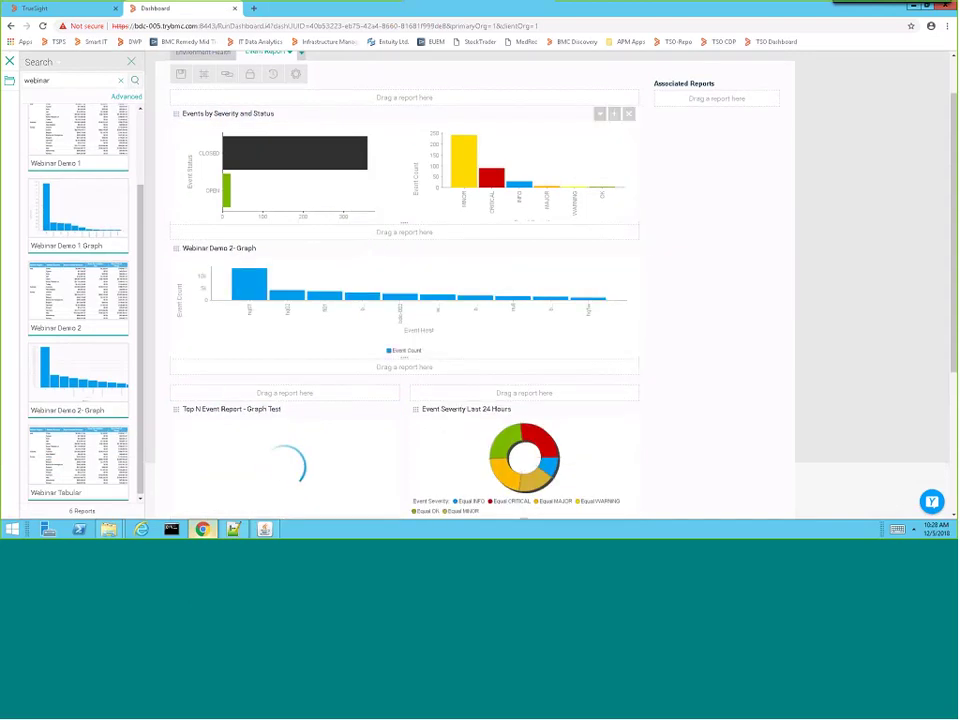
Close the report search and save the Event Report dashboard as active.
click(131, 62)
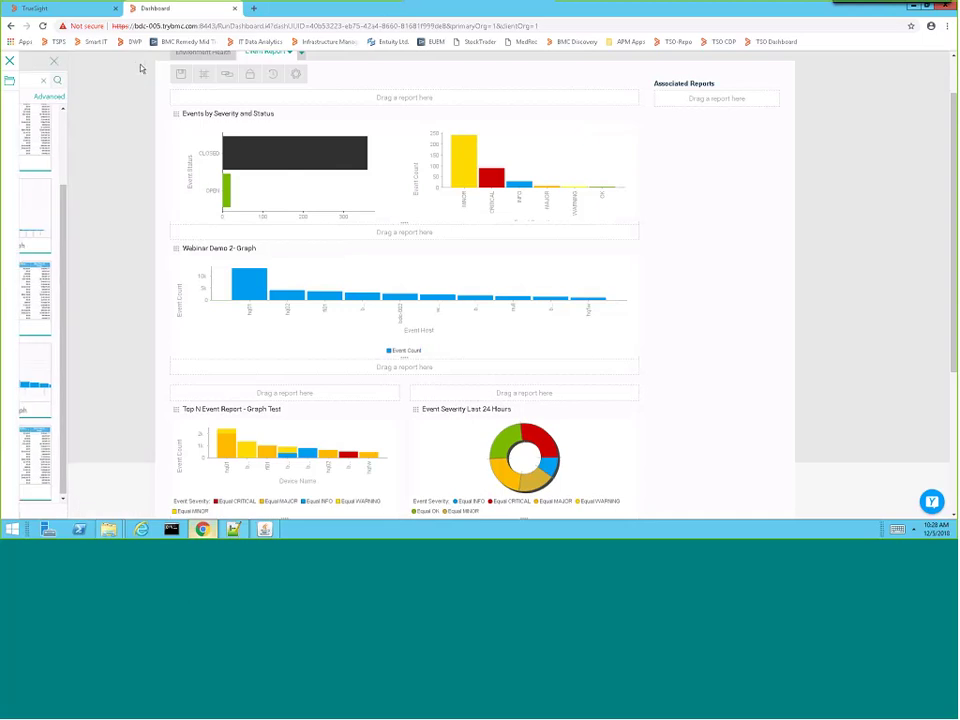
click(183, 76)
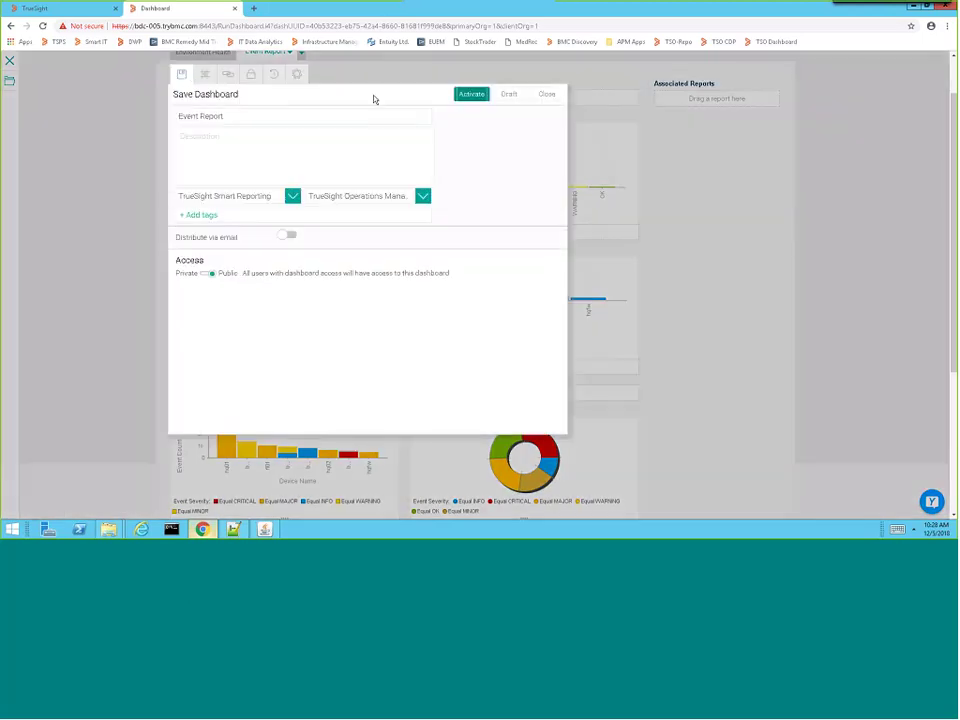
click(472, 94)
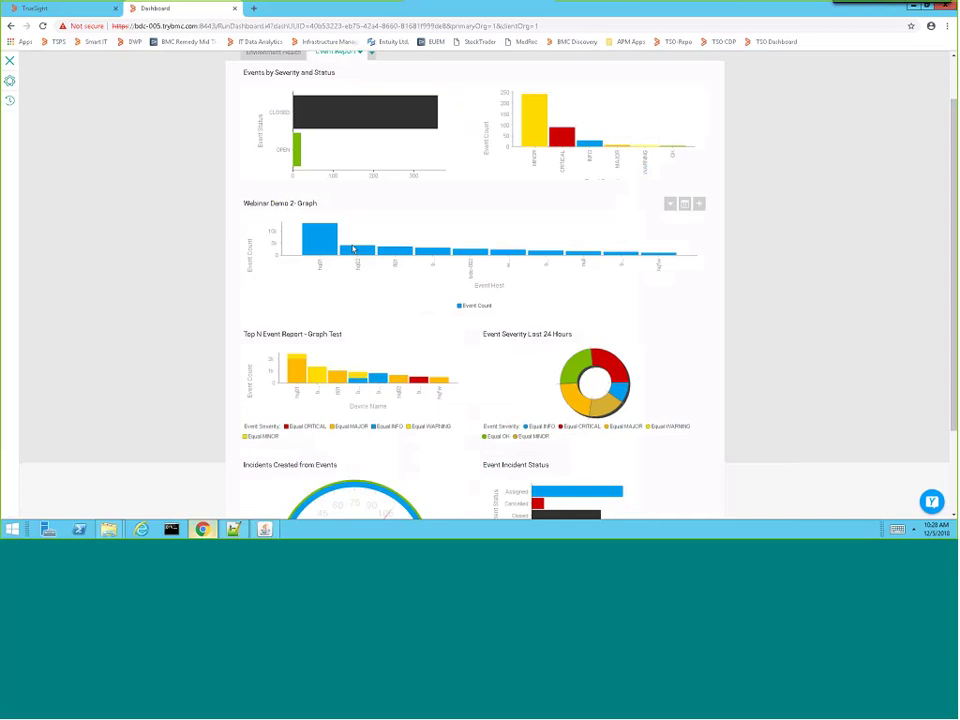
Drill through from the hq02 bar of Webinar Demo 2- Graph to its event details, and return to the dashboard.
mouse_move(354, 253)
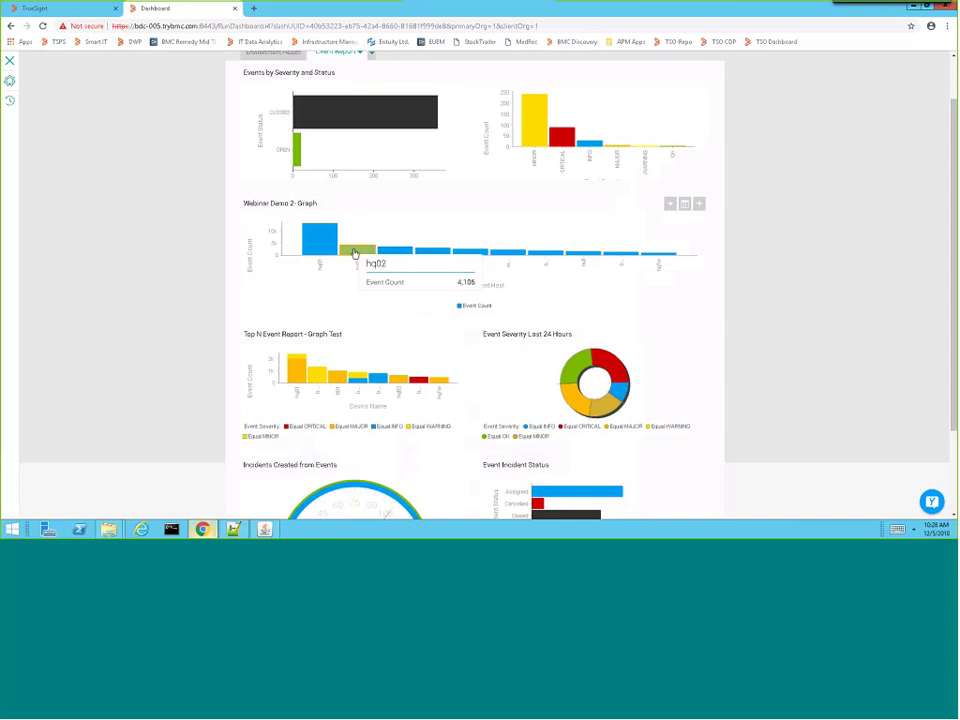
click(354, 253)
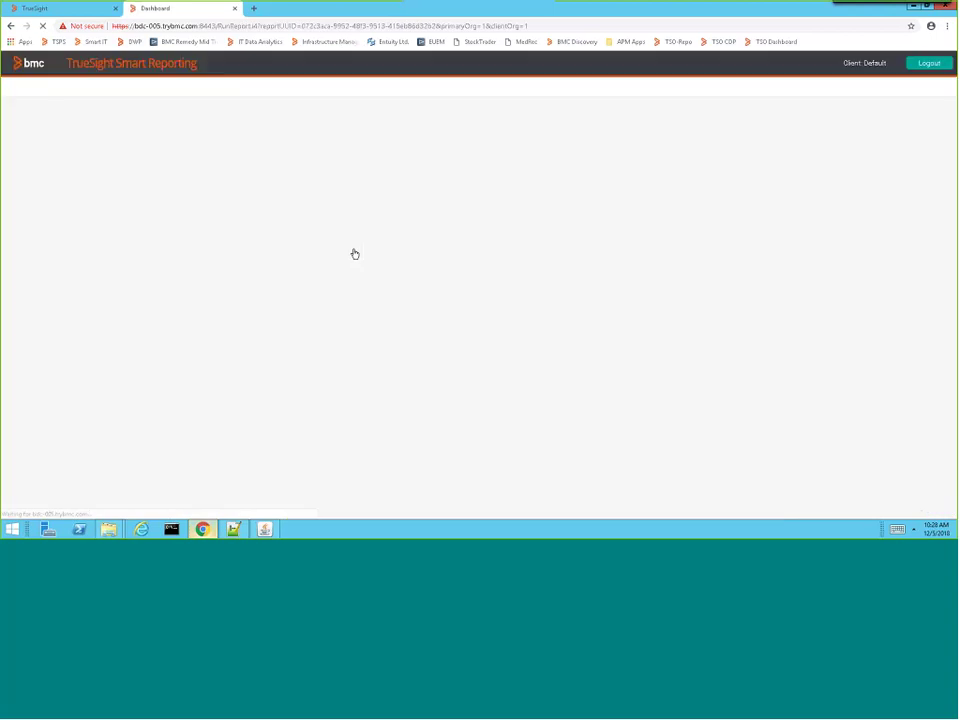
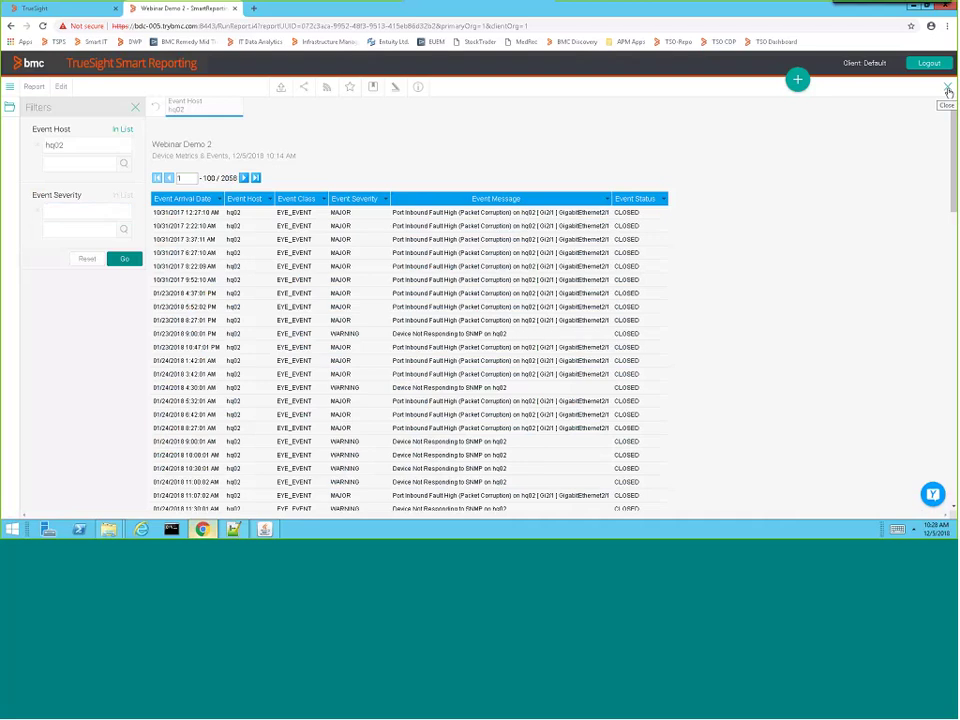
click(948, 91)
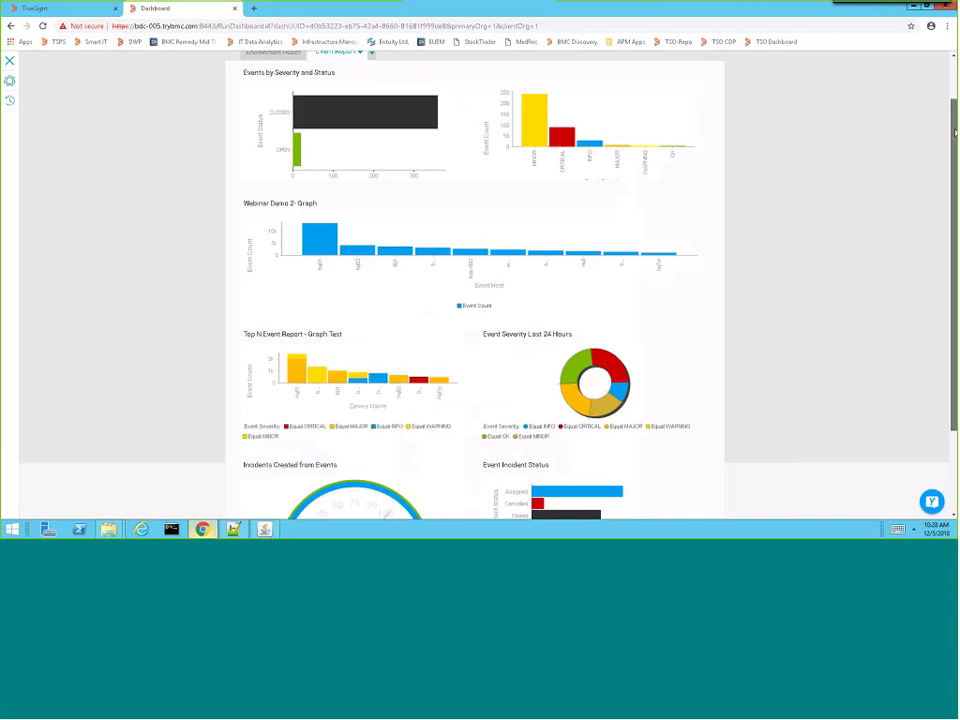
Review the Event Report dashboard's charts, from Events by Severity and Status down to Event Incident Status.
scroll(142, 208, up, 1)
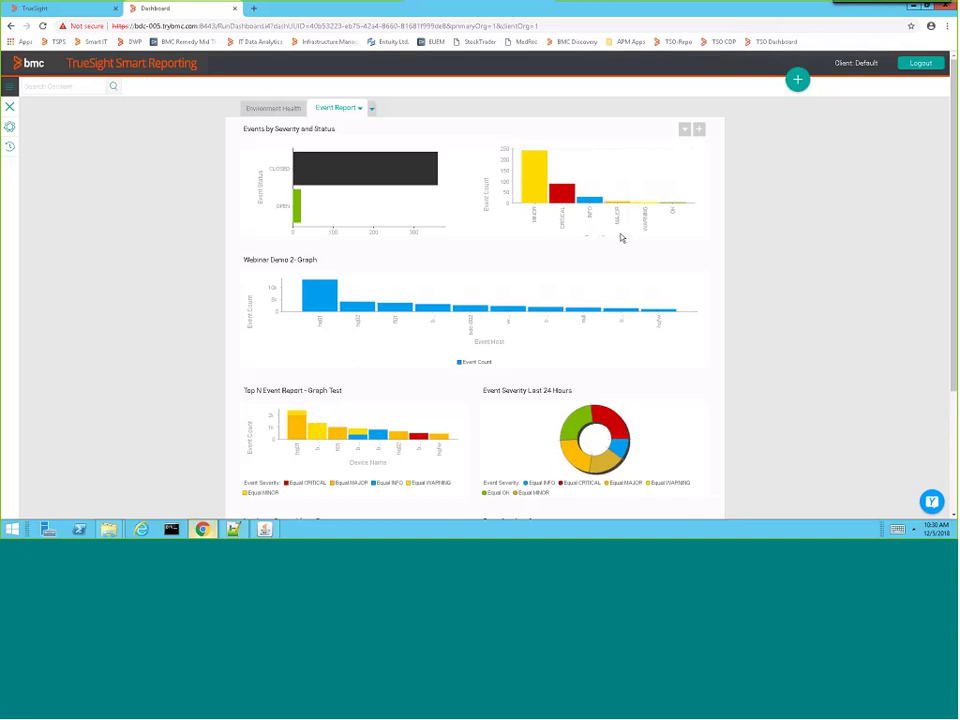
mouse_move(571, 195)
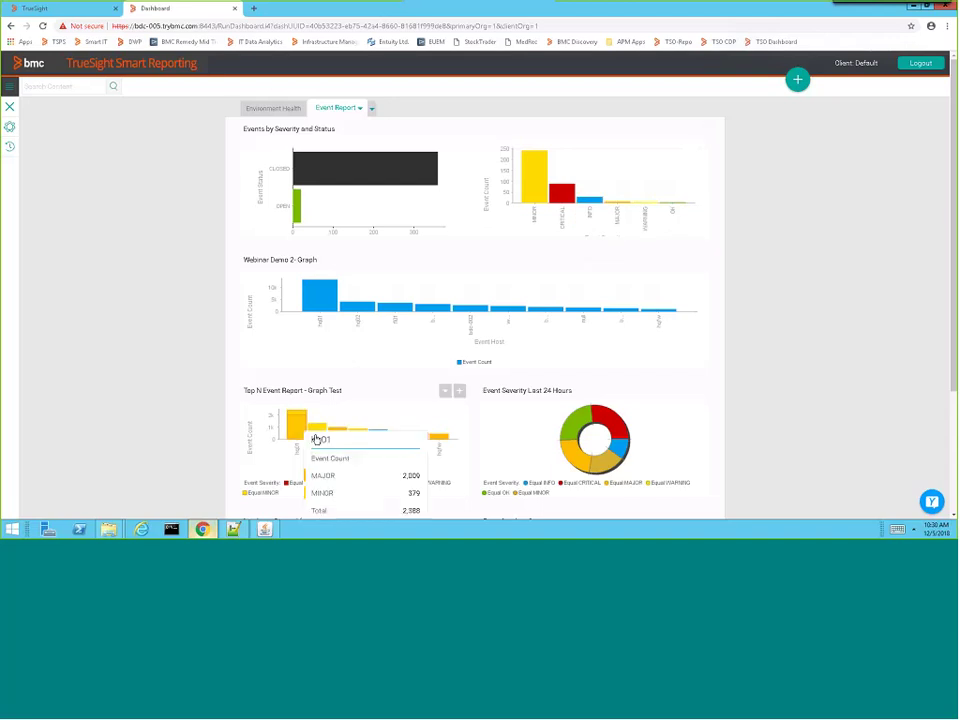
mouse_move(357, 441)
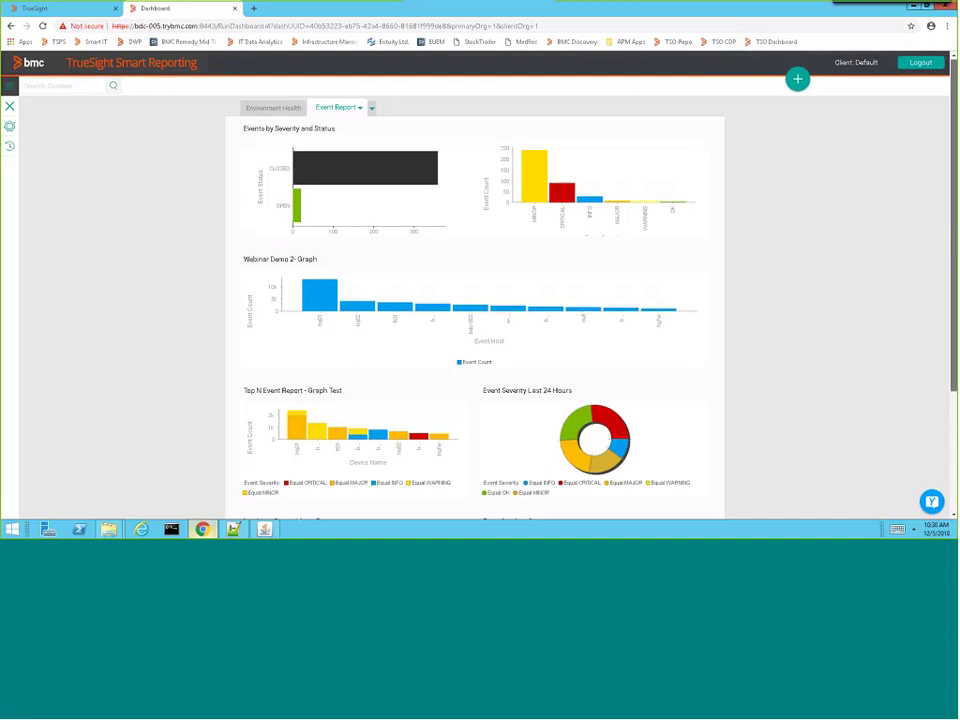
scroll(955, 250, down, 2)
scroll(955, 250, down, 1)
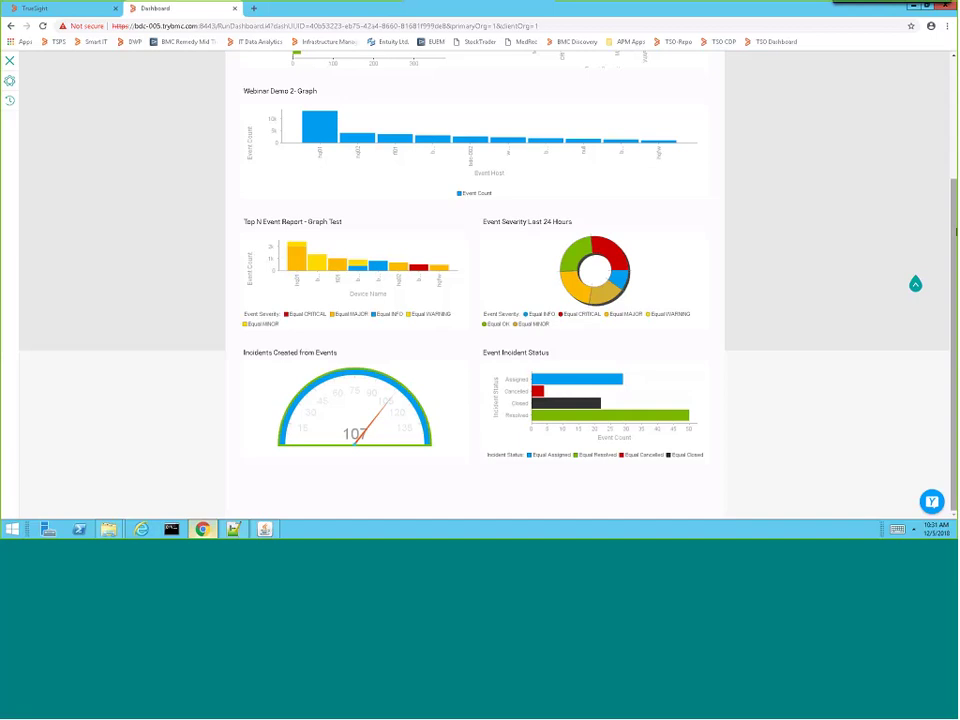
drag(955, 230, 955, 105)
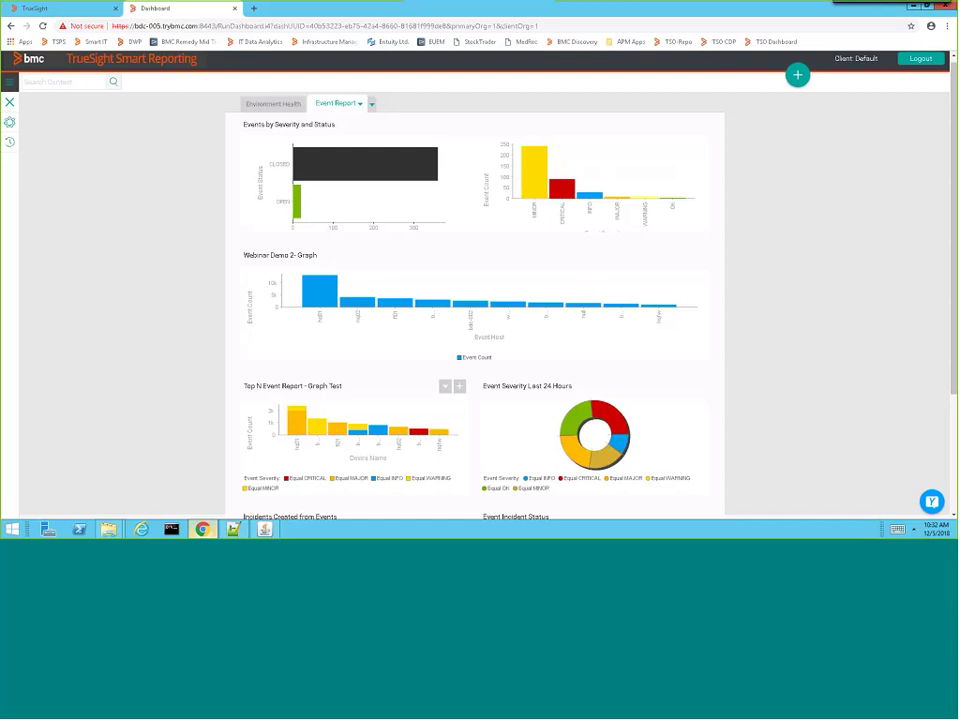
Switch to the TSSR Webinar presentation in PowerPoint and show the Smart Reporting Arch / Info slide.
mouse_move(644, 6)
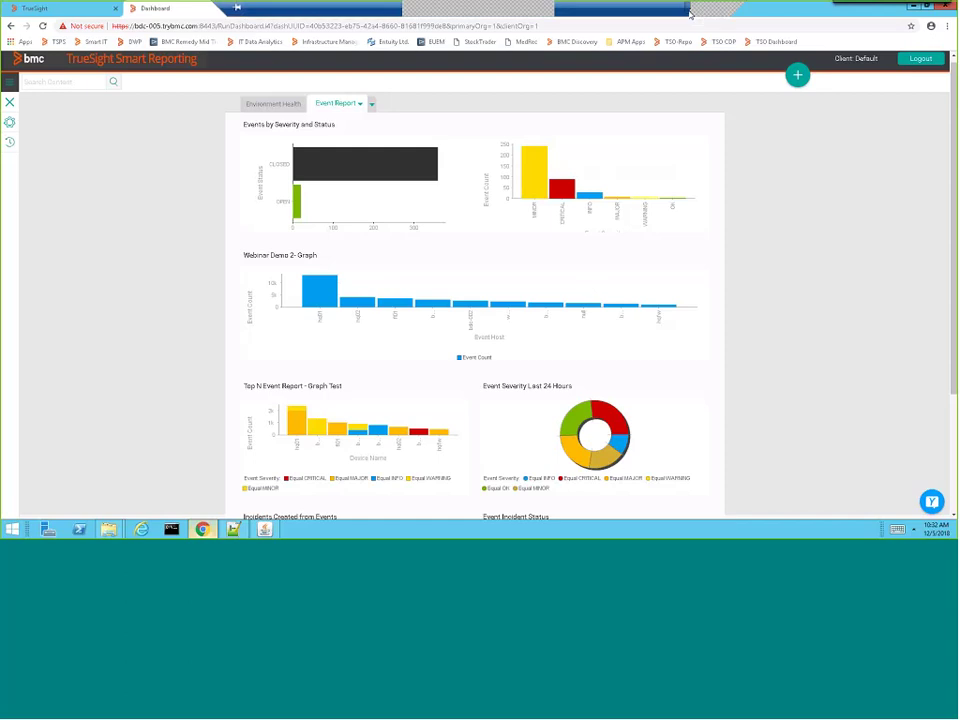
click(690, 14)
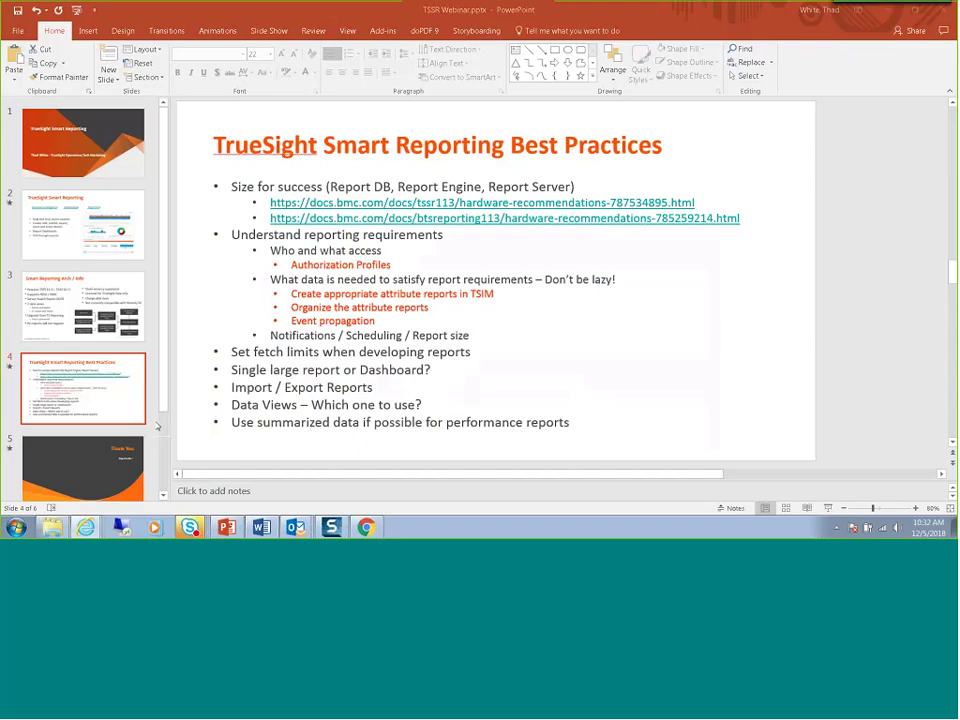
click(107, 295)
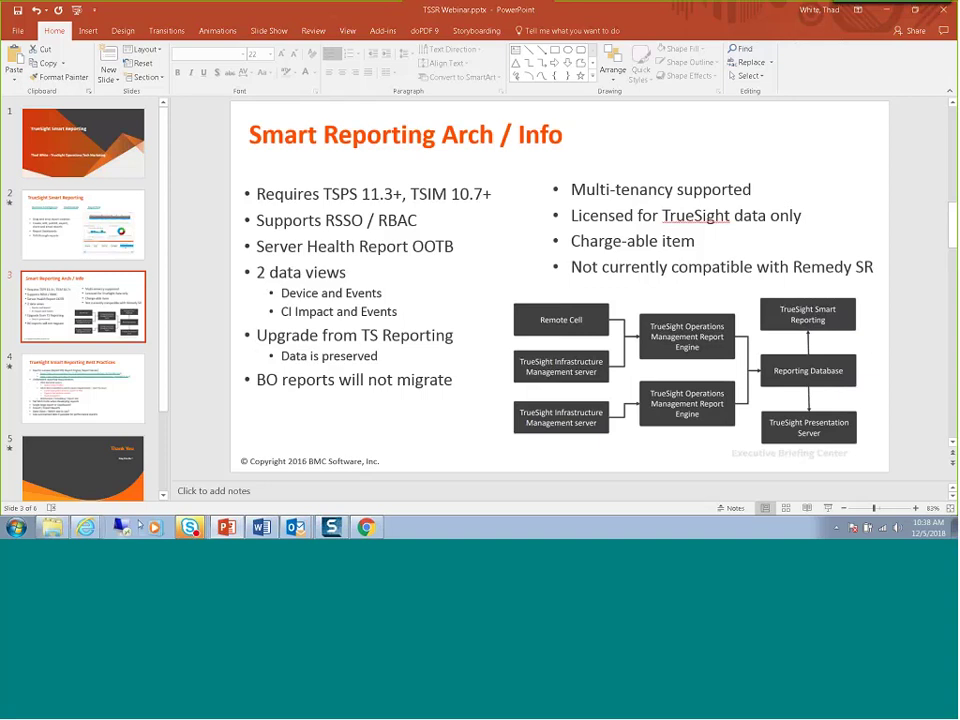
Switch back to the remote desktop session and view the Event Report dashboard in TrueSight Smart Reporting.
mouse_move(122, 526)
click(121, 489)
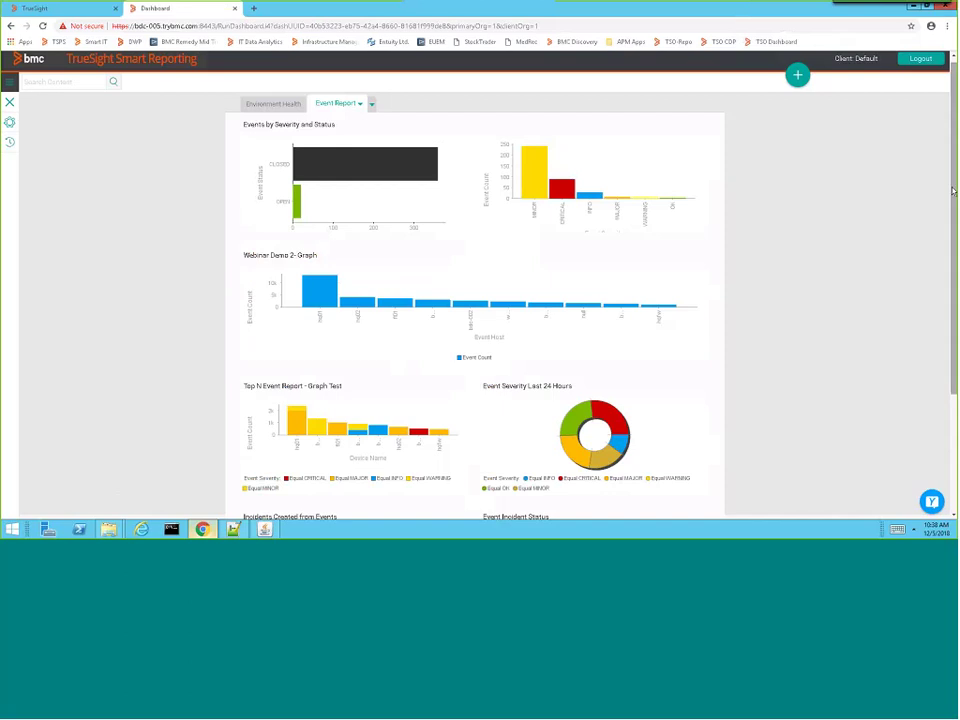
scroll(955, 203, down, 1)
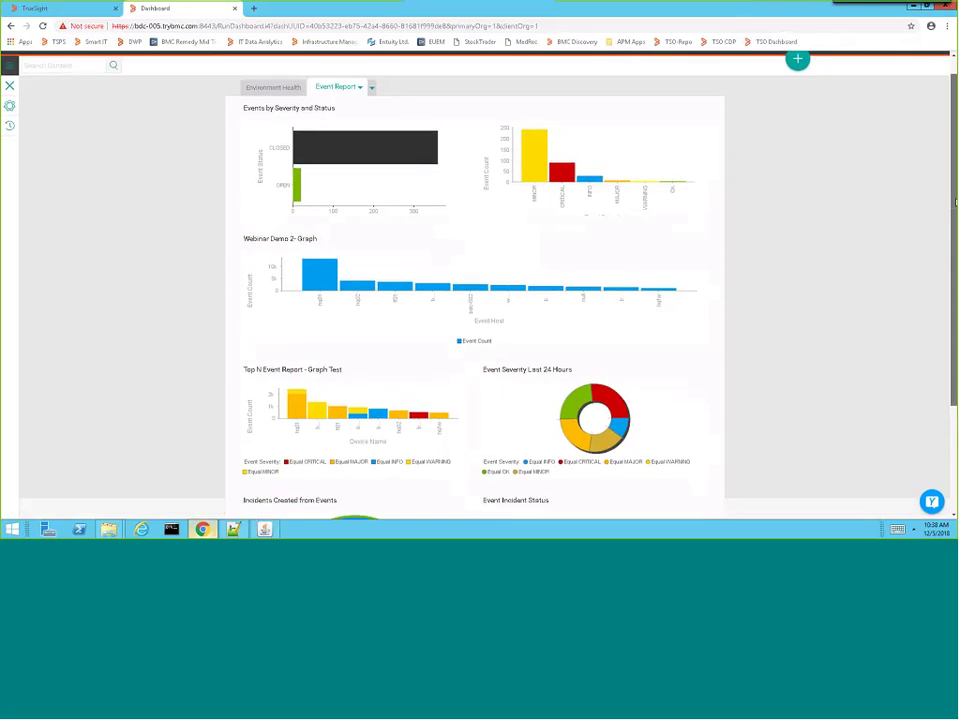